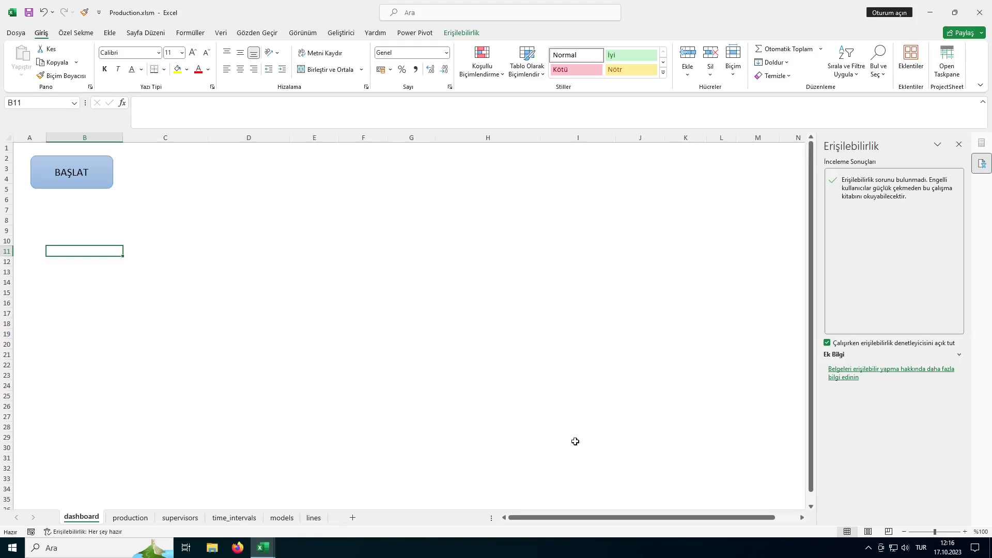
- Switch to the production sheet showing its 12 production records with targets
left_click(142, 520)
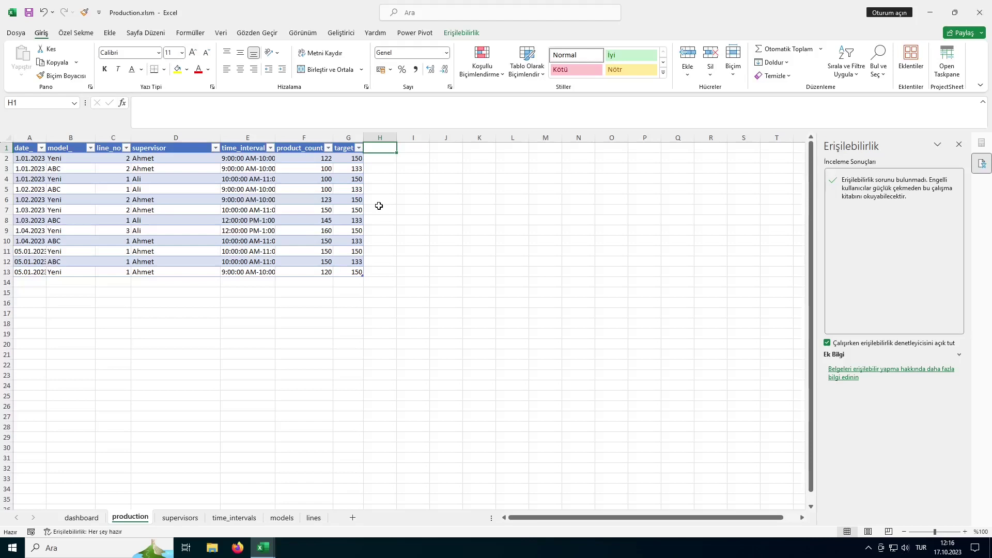
- Add a new column header 'producion' in H1, beside the target column
left_click(307, 150)
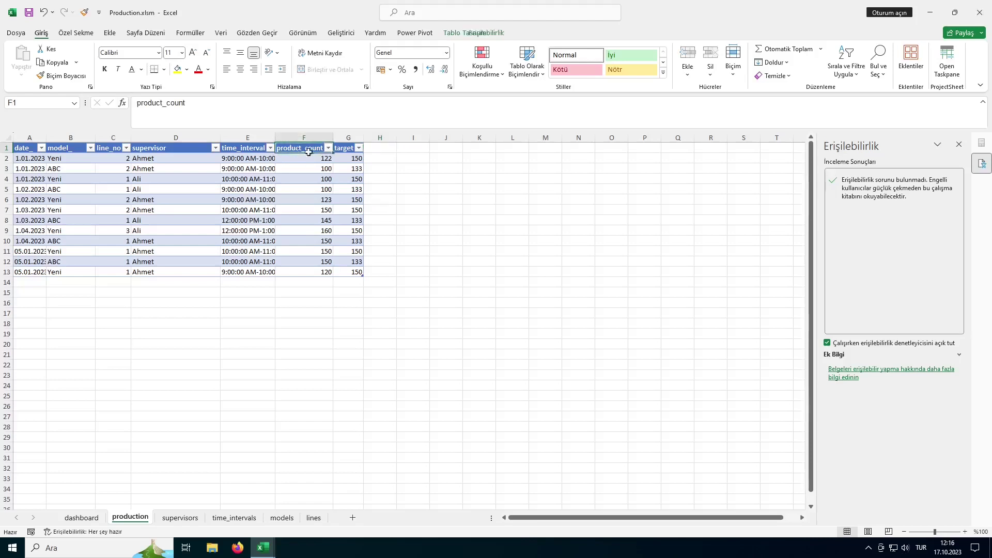
left_click(347, 148)
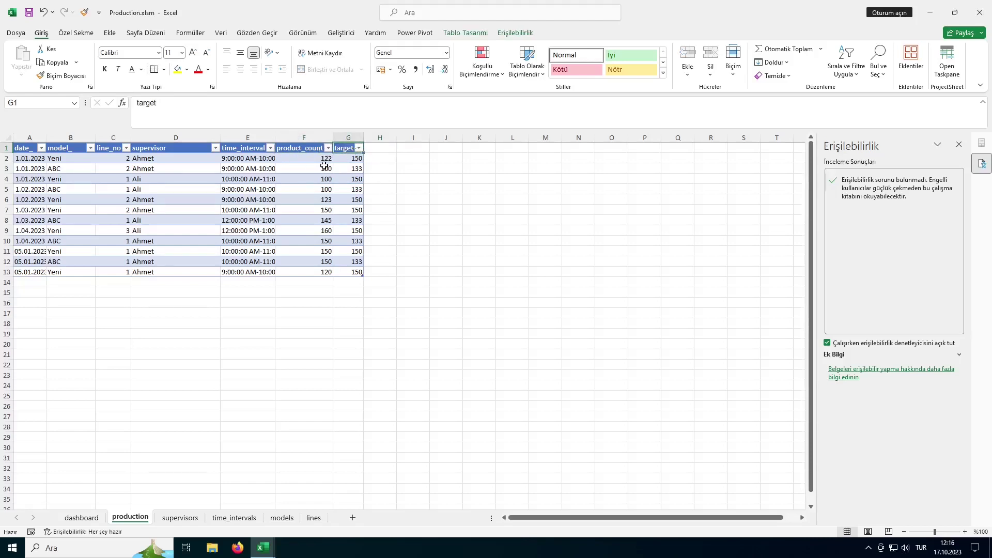
left_click(380, 148)
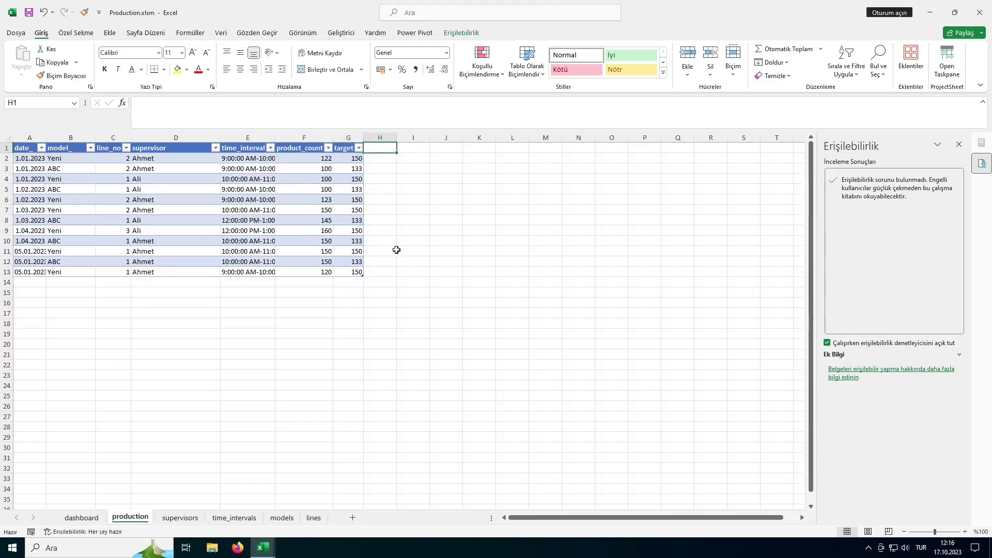
type("produc")
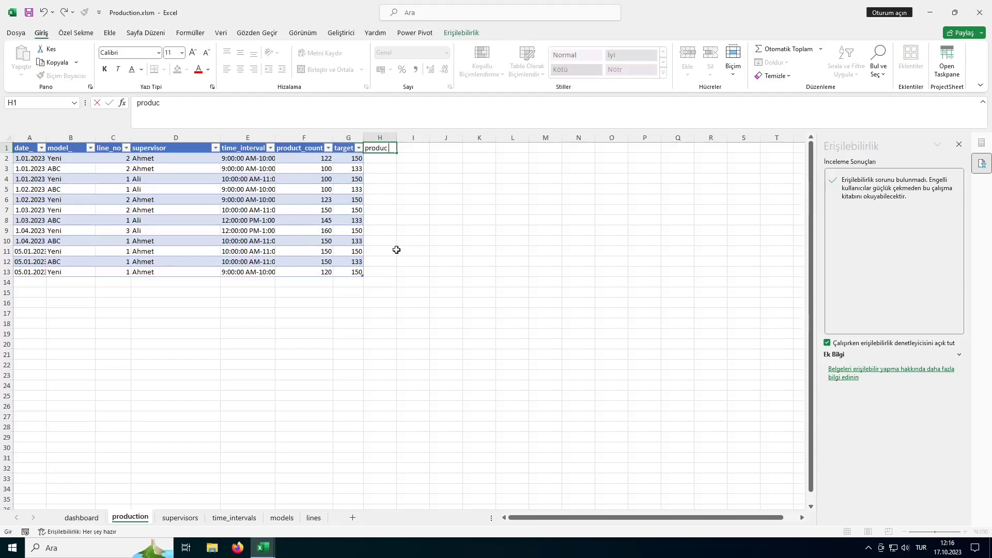
type("ion")
key("Return")
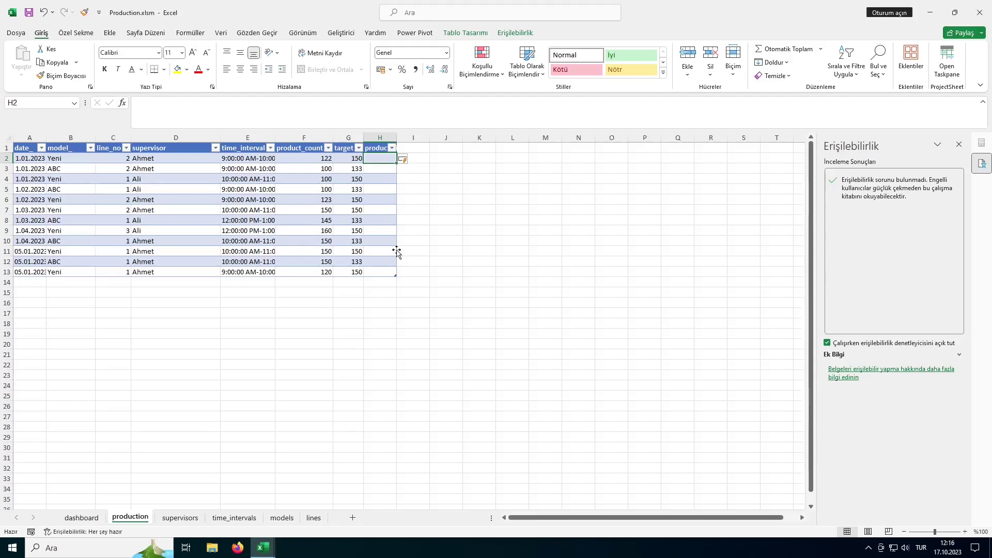
type("=")
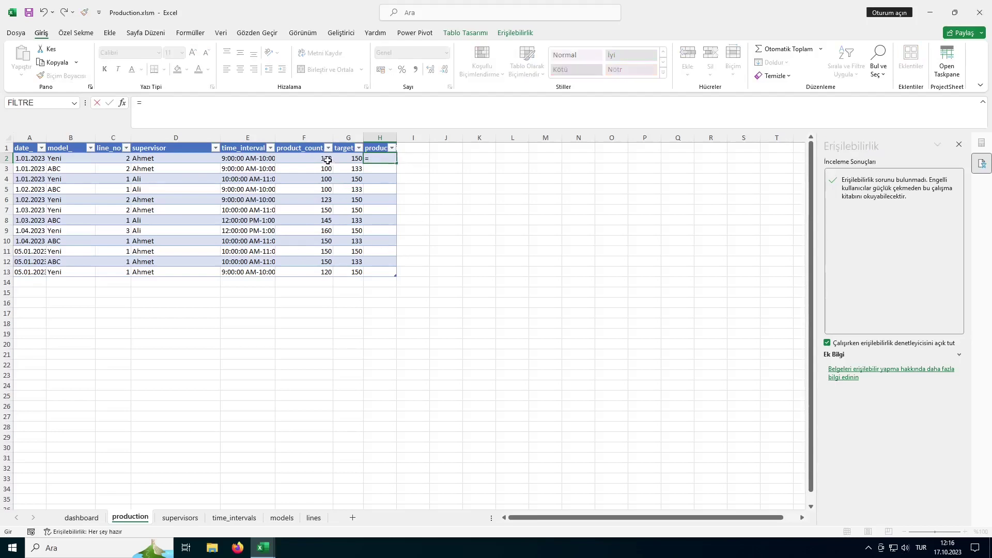
left_click(328, 160)
type("*100/")
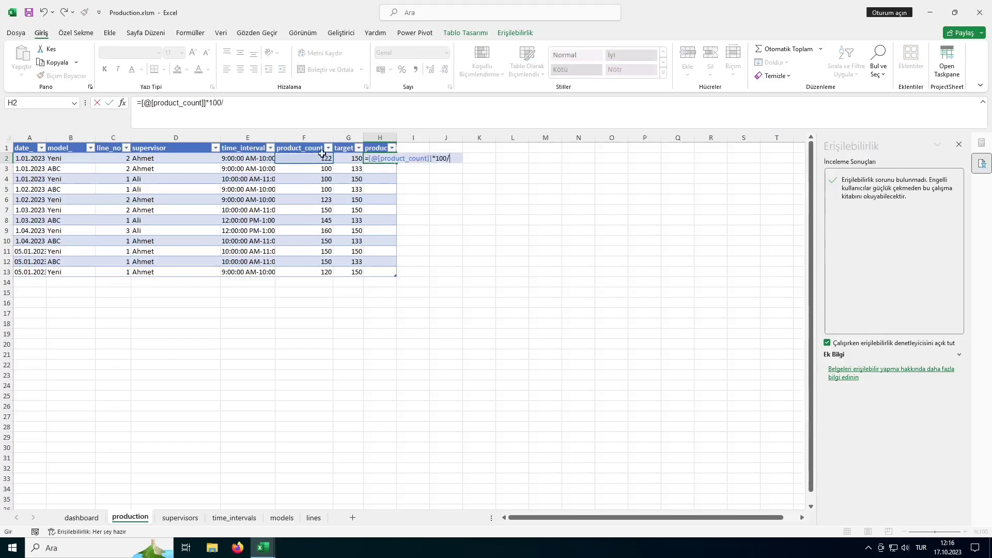
left_click(359, 159)
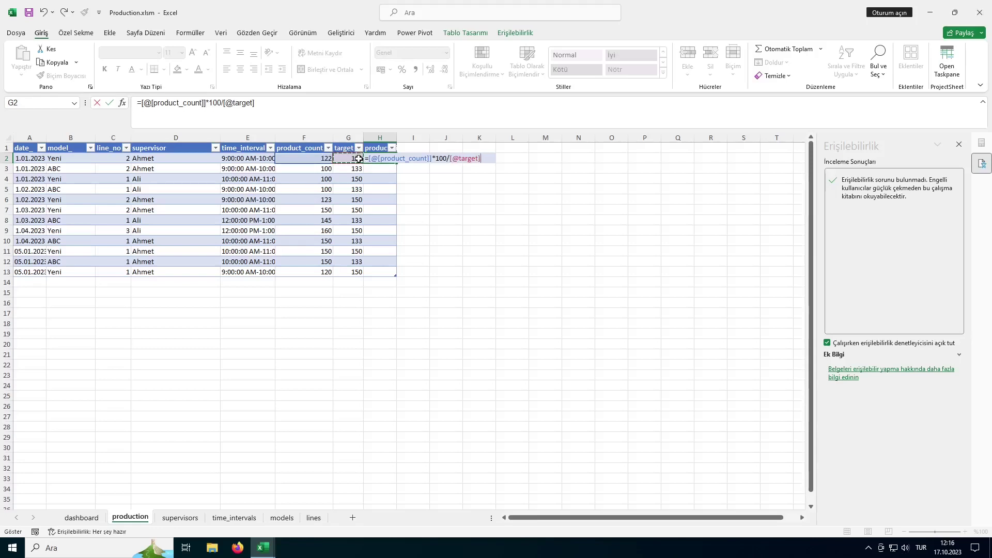
key("Return")
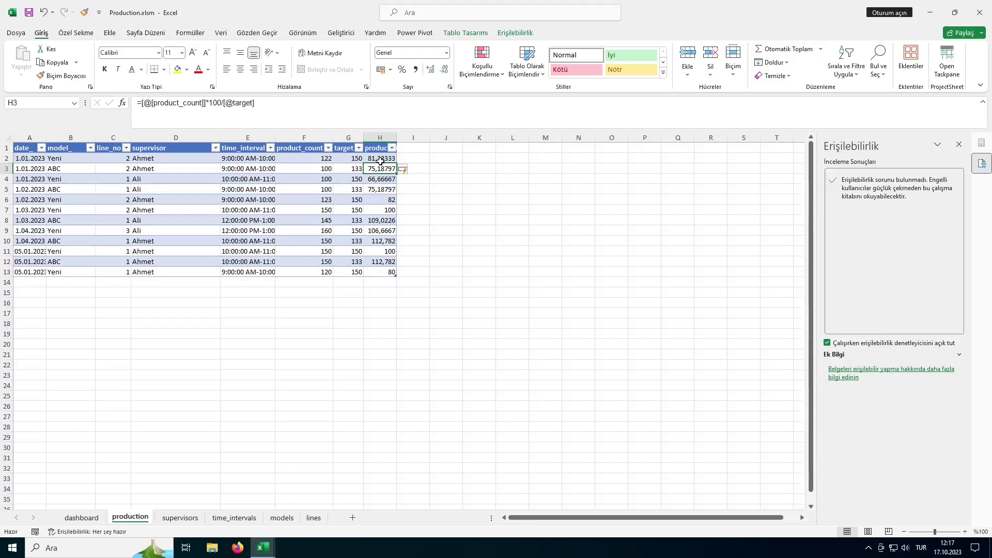
left_click_drag(380, 161, 379, 271)
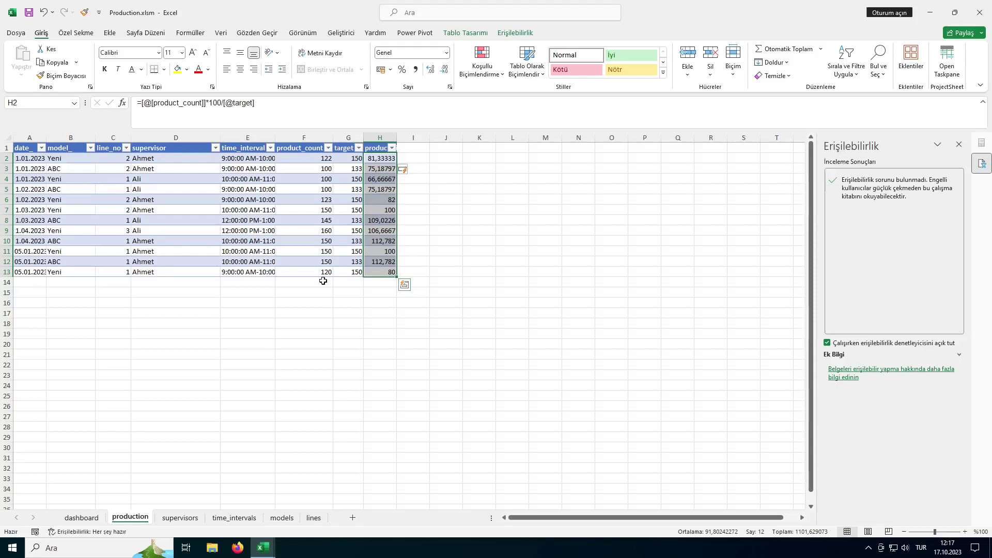
- Open the VBA editor beside Excel on productionObj and close the Accessibility pane
key("alt+F11")
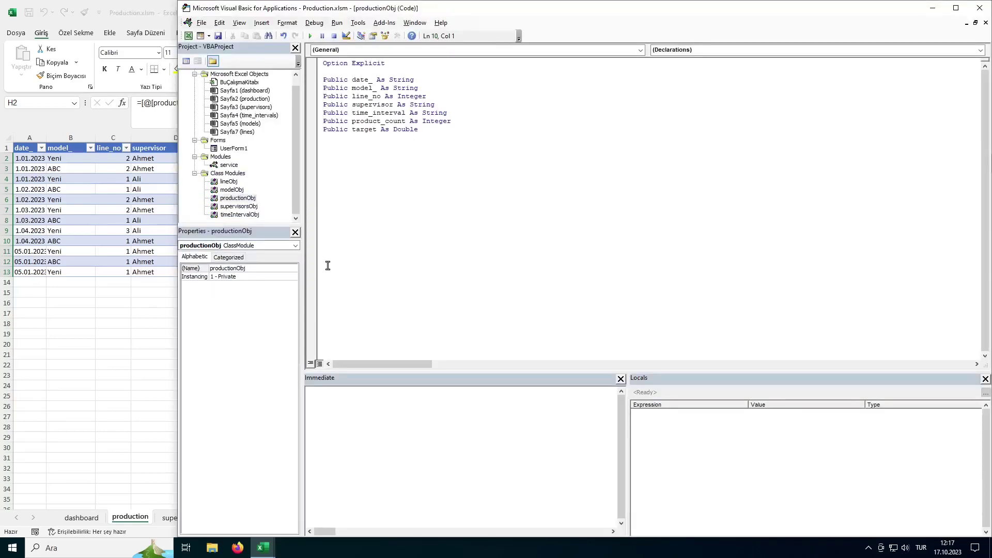
left_click(241, 200)
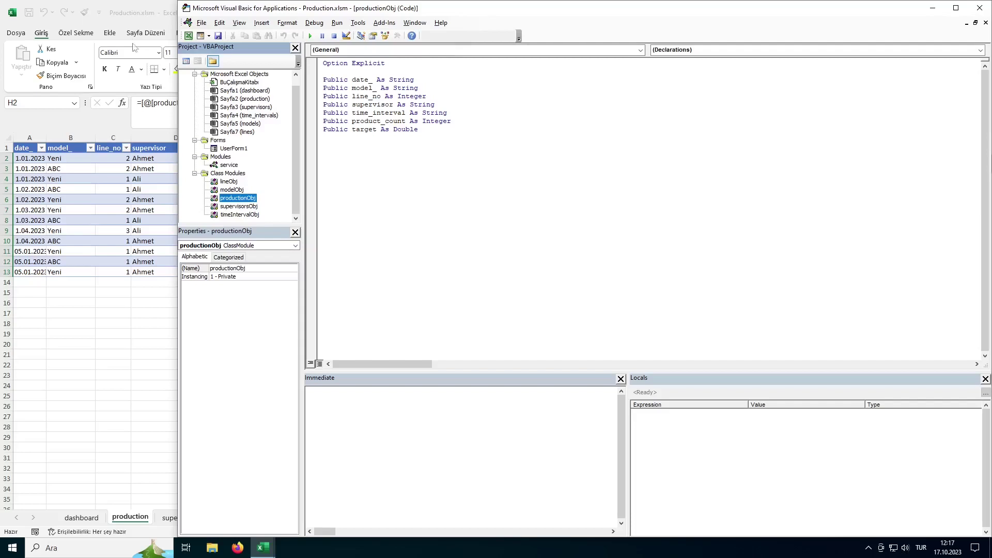
left_click_drag(138, 7, 1, 207)
left_click(710, 199)
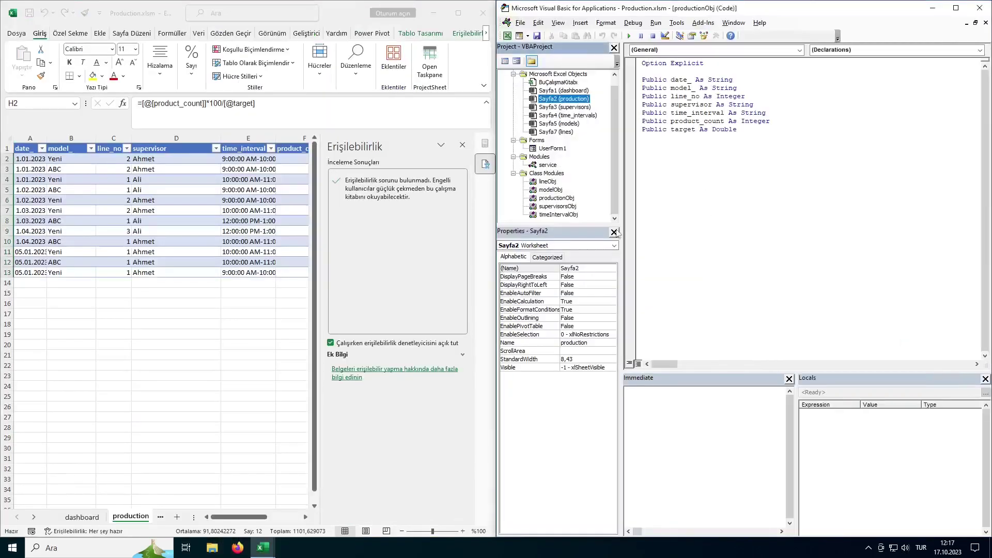
left_click(462, 144)
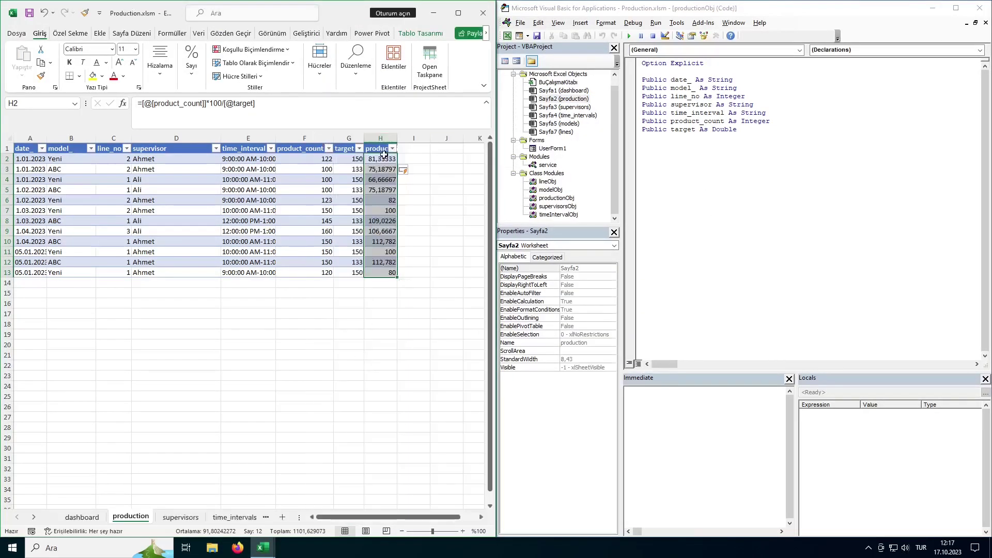
- Add the declaration 'Public productivity As Double' after the last field in productionObj
left_click(384, 150)
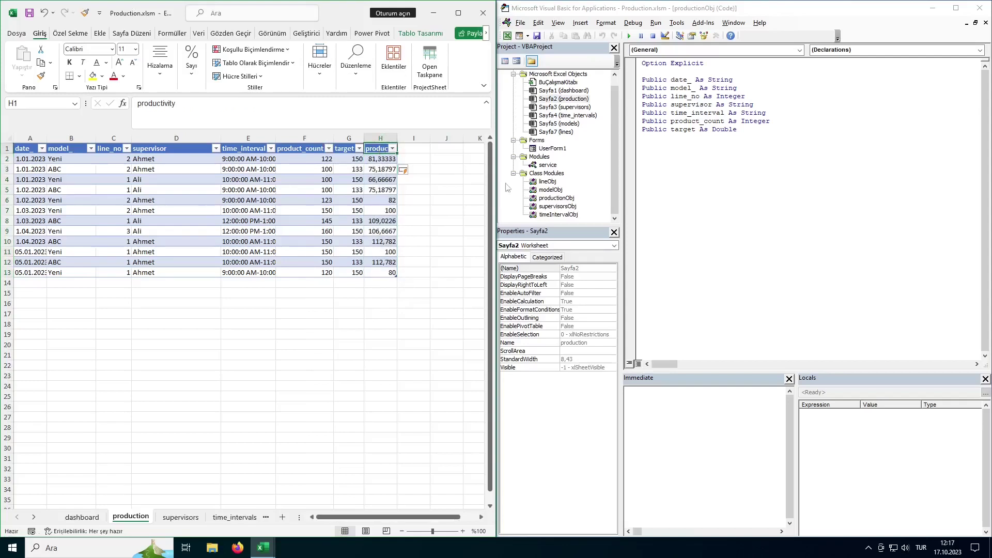
left_click(768, 128)
left_click(674, 80)
double_click(683, 96)
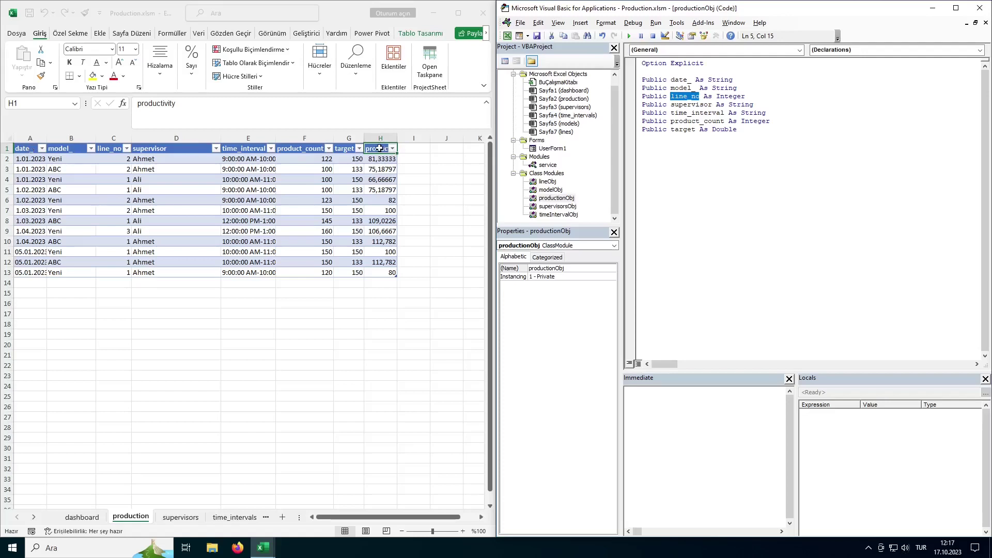
double_click(154, 103)
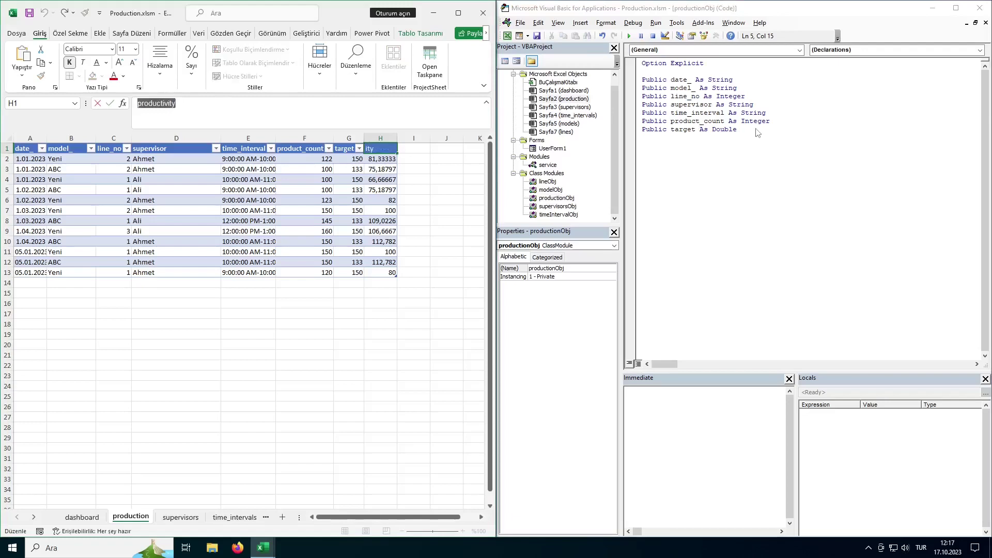
left_click(320, 190)
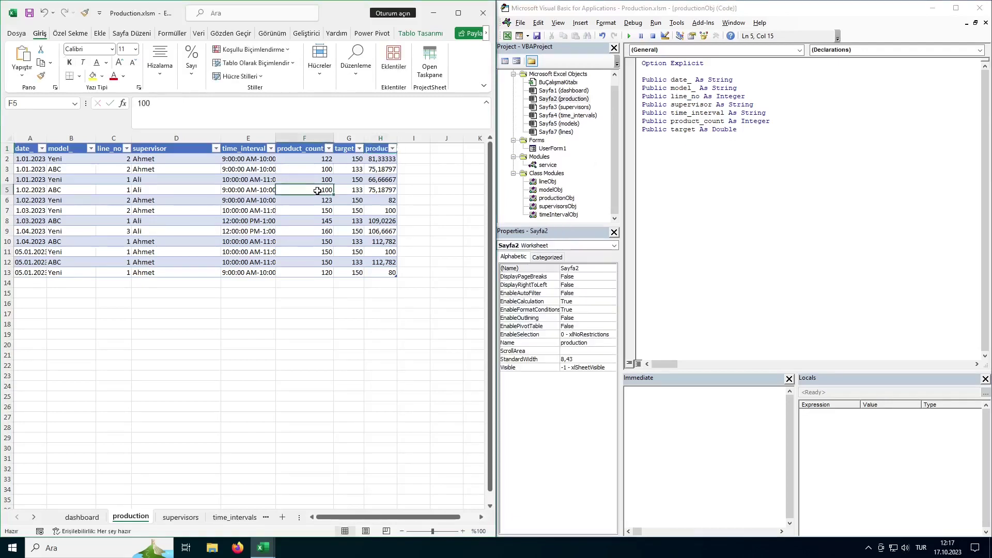
left_click(730, 138)
type("Public productivity As Double")
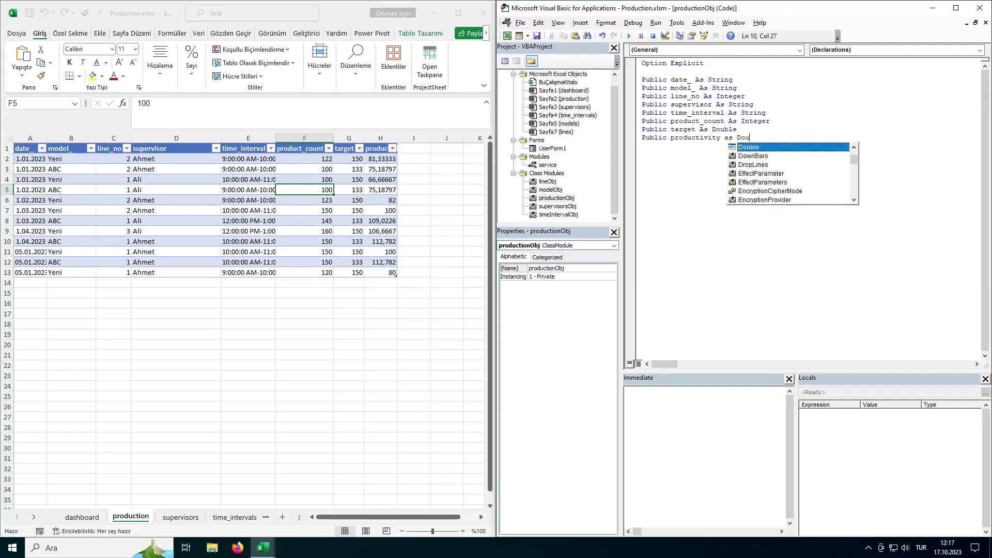
key("Return")
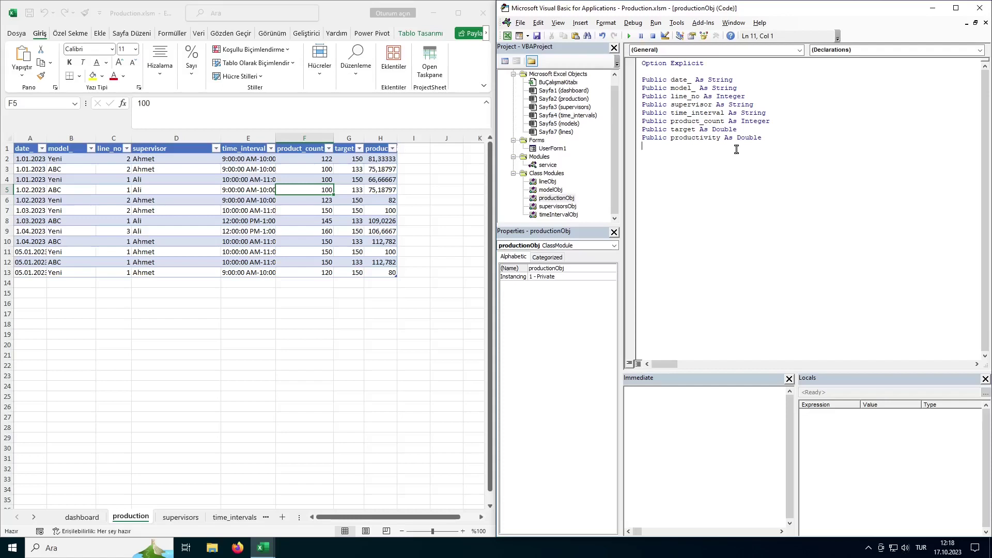
- Open UserForm1's code, delete the old productivity line, and insert a blank line
right_click(551, 148)
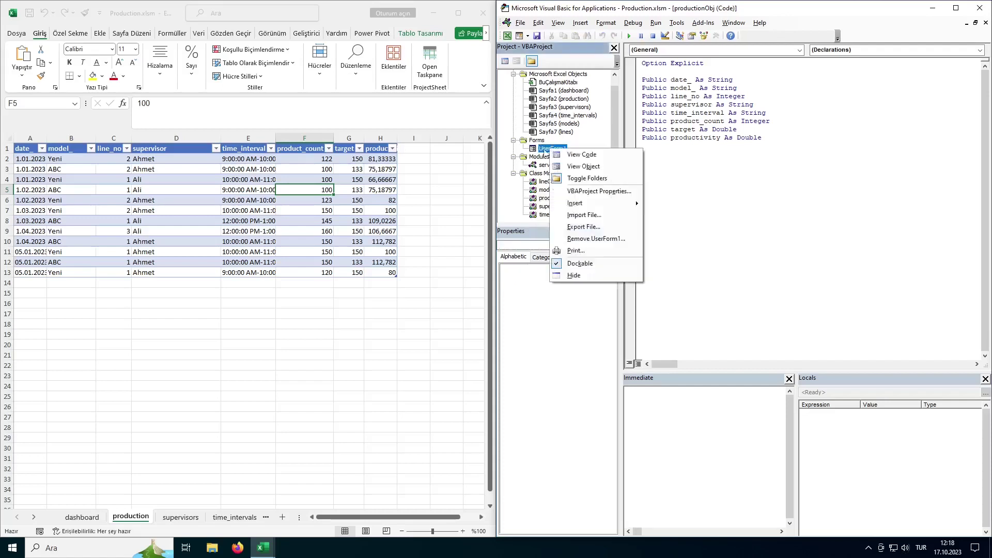
double_click(545, 150)
right_click(551, 148)
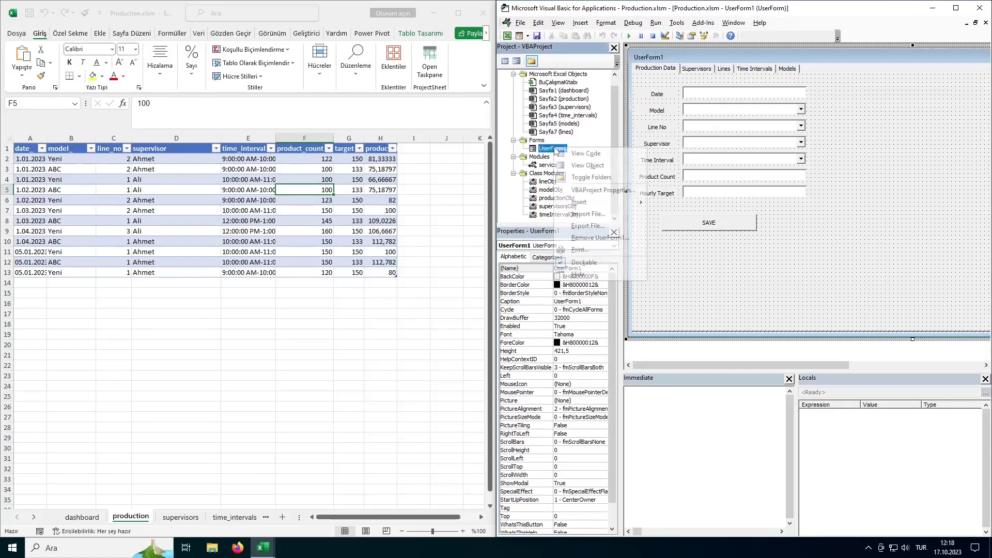
left_click(594, 154)
double_click(794, 163)
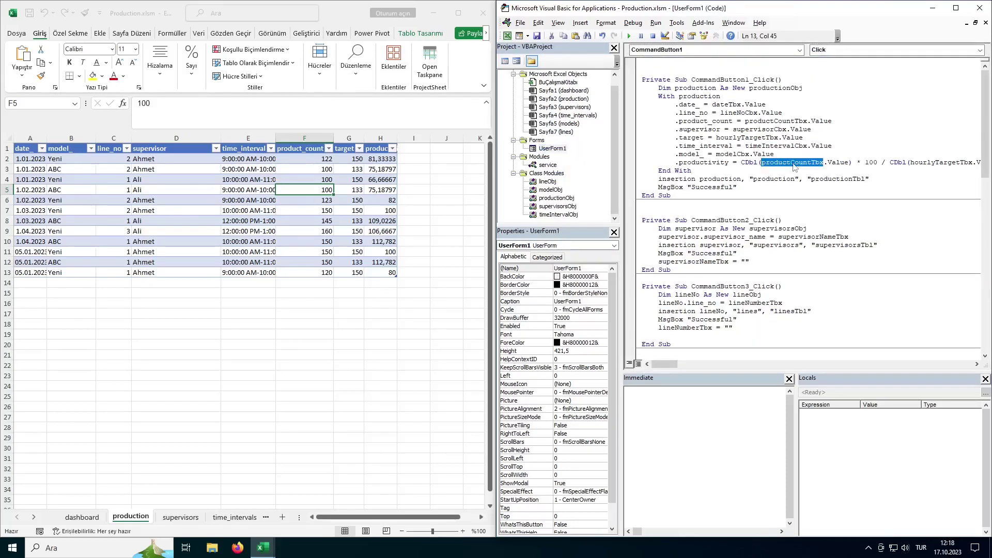
left_click_drag(641, 163, 981, 163)
key("Delete")
left_click(782, 154)
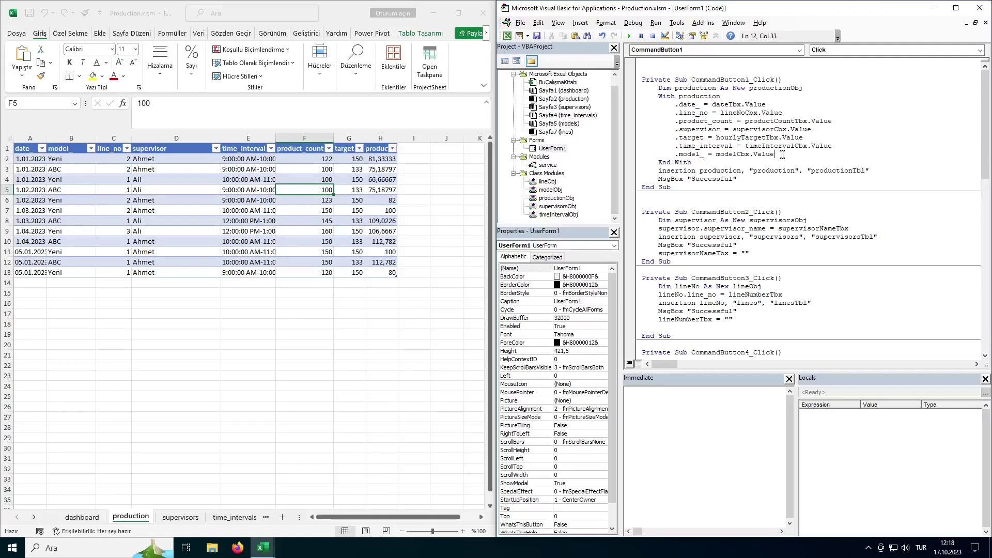
key("Return")
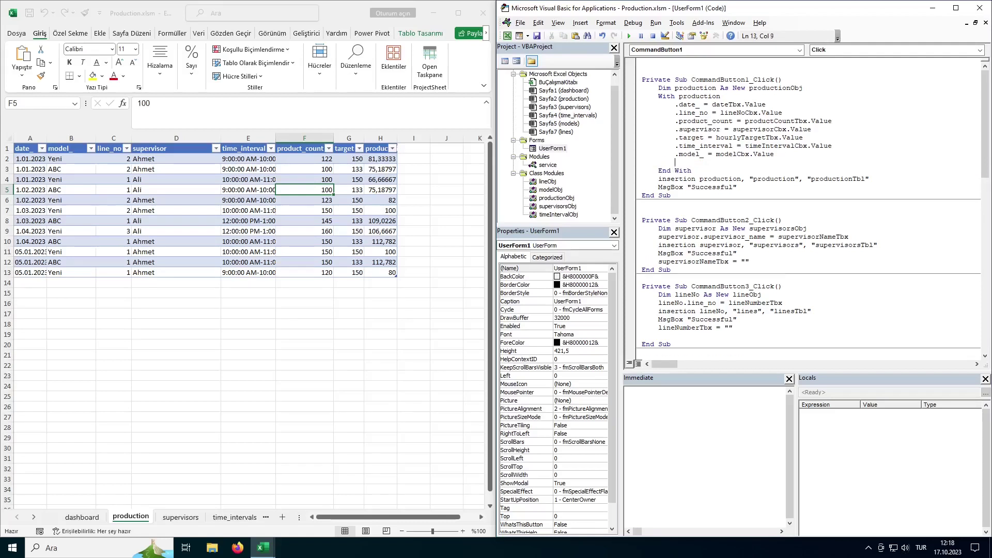
- Start the assignment as .productivity = CDbl(productCountTbx.Value) using autocomplete
type(".pr")
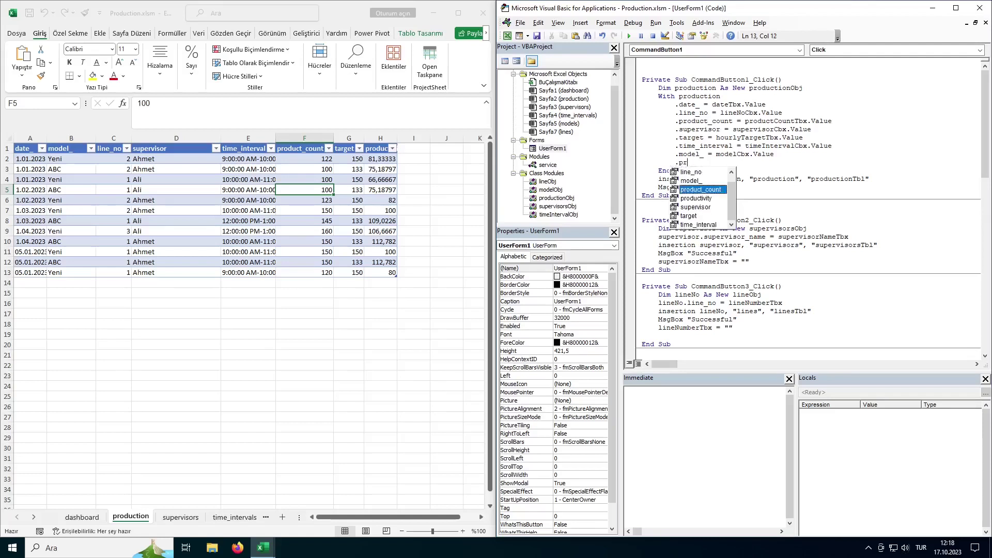
key("Down")
key("Tab")
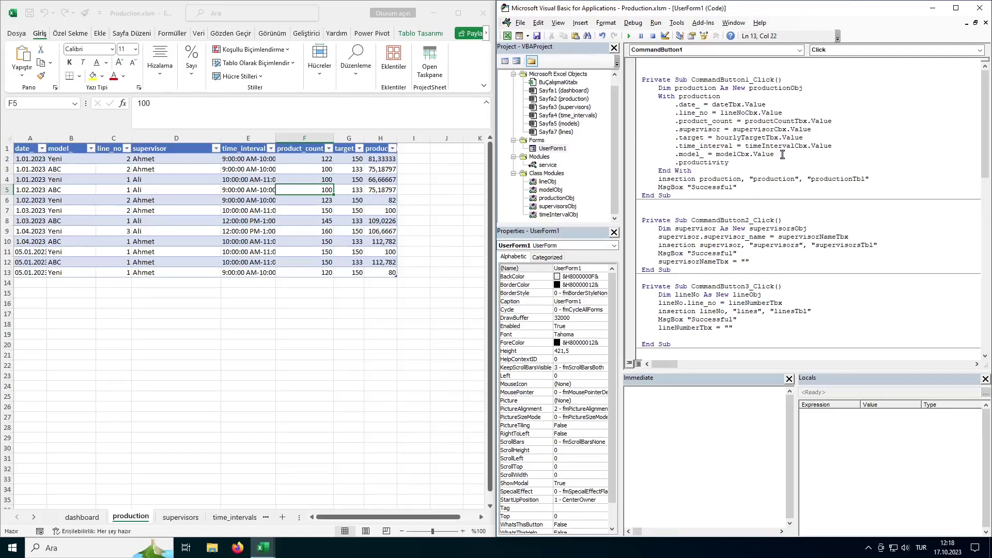
type(" =")
type(" C")
type("dbl(")
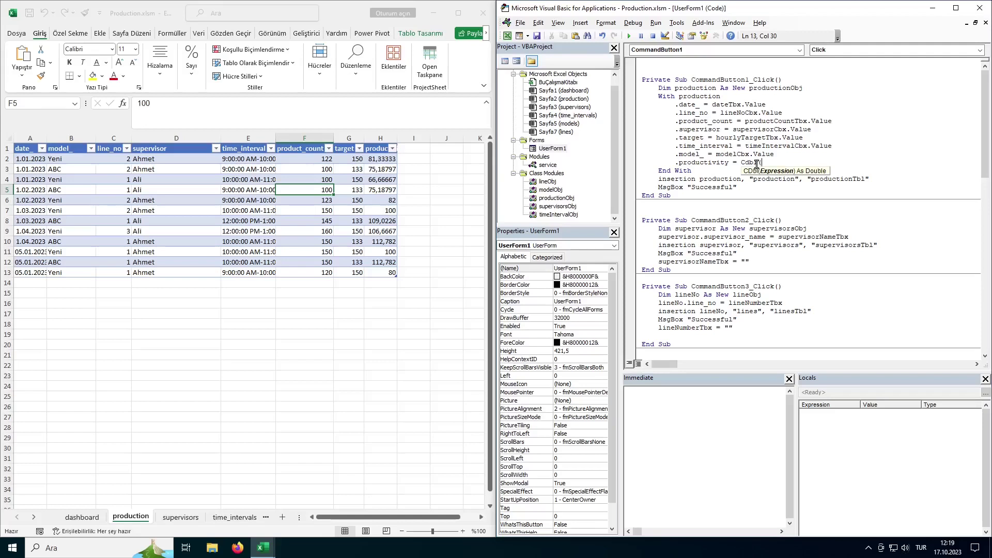
type("pro")
key("ctrl+space")
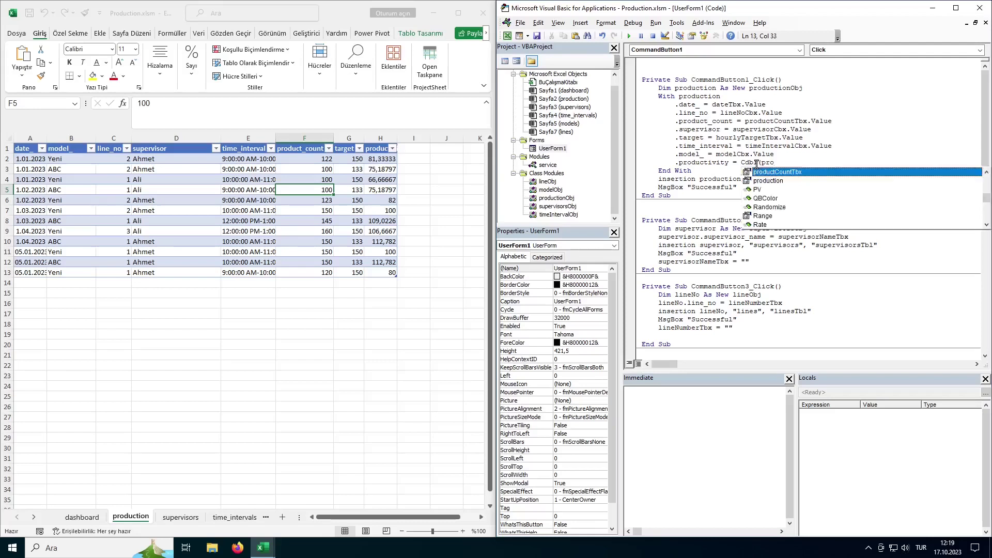
key("Tab")
type(".Va")
key("Tab")
type(")")
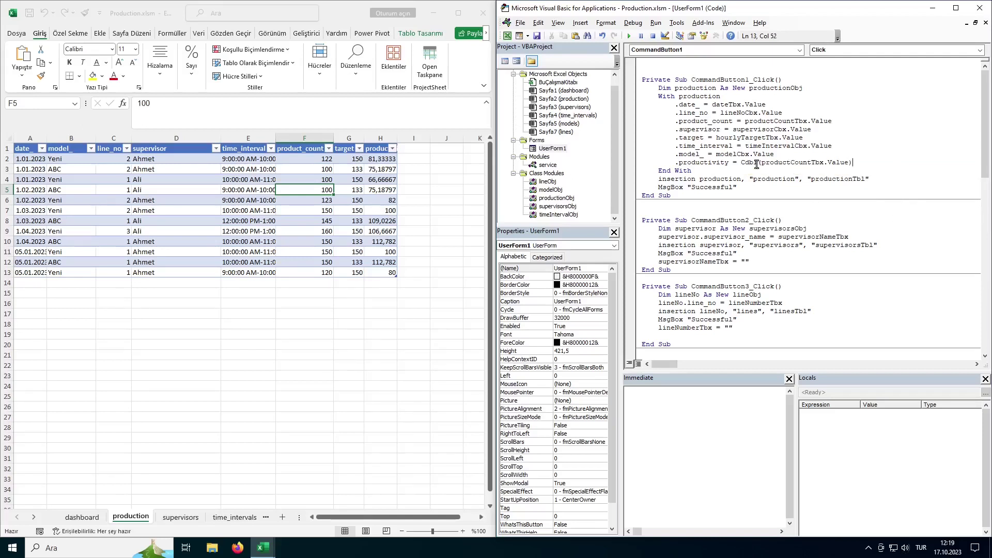
- Complete the expression with * 100 / CDbl(hourlyTargetTbx.Value)
left_click(756, 164)
type("*100")
type("Cdbn")
key("BackSpace")
type("l(")
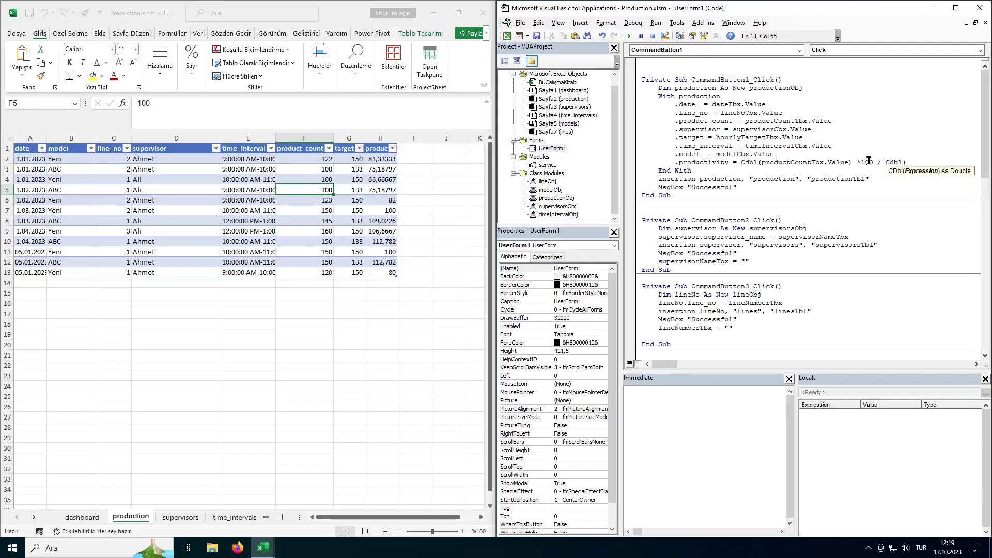
type("hourlyTargetTbx.Value)")
key("Down")
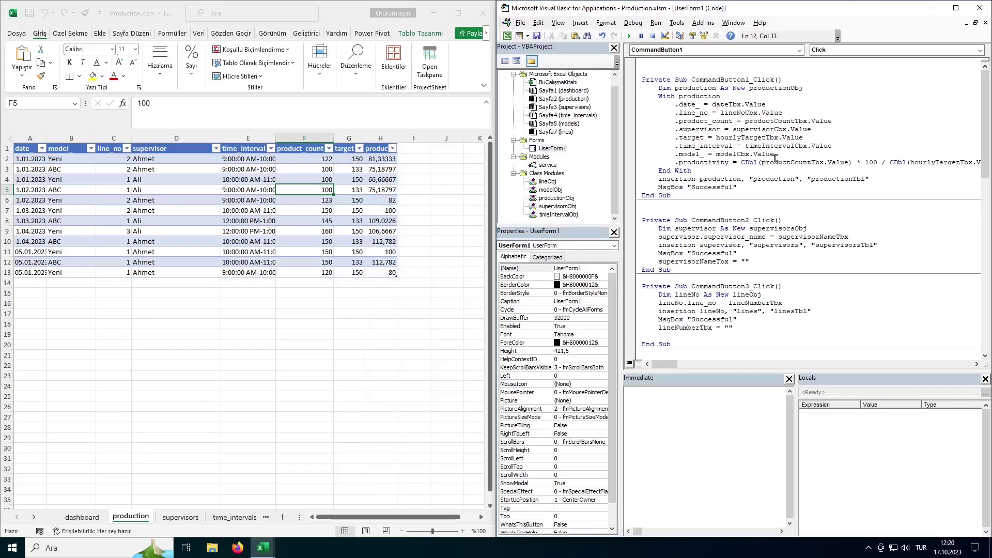
- Launch the entry form from BAŞLAT on the dashboard, with the production sheet behind it
left_click(100, 521)
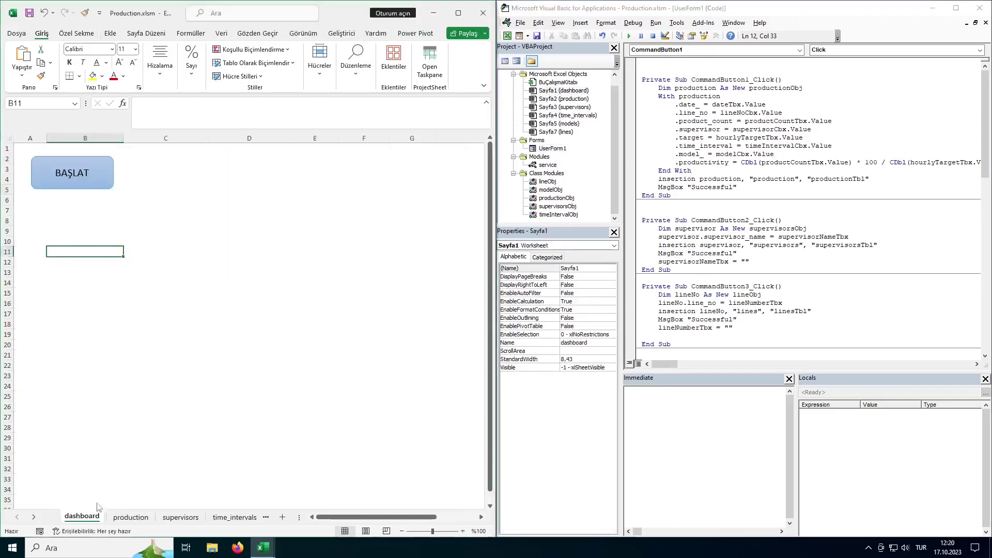
left_click(81, 177)
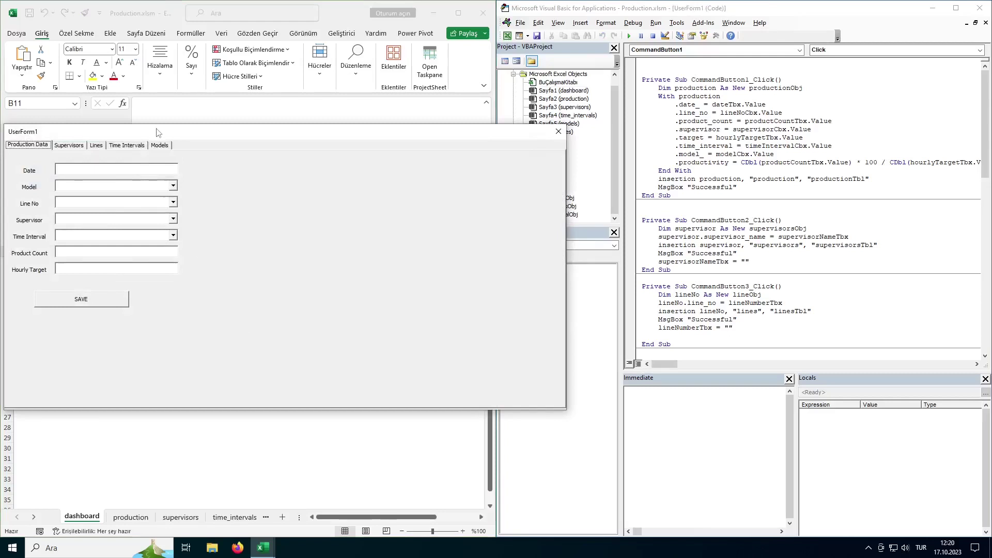
left_click_drag(158, 132, 541, 91)
left_click(135, 518)
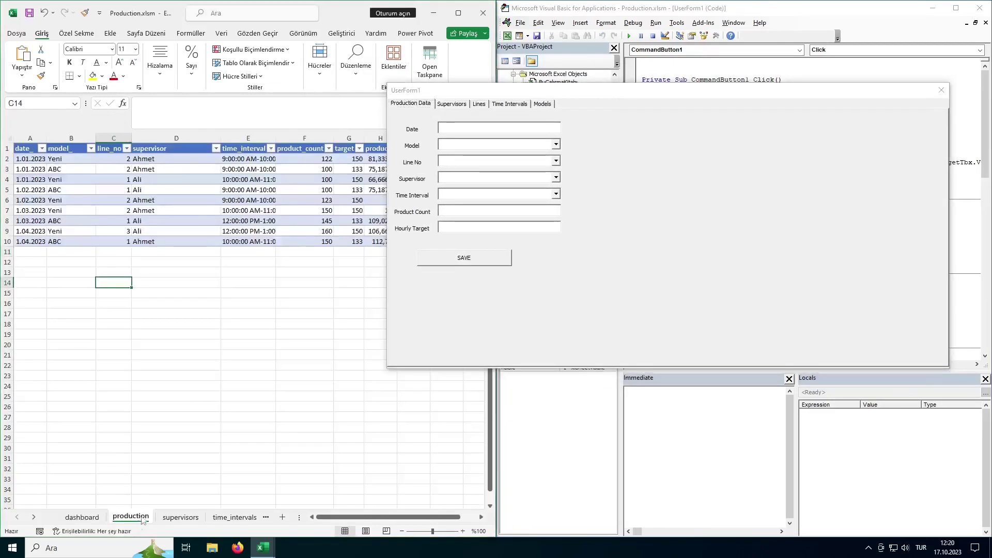
- Enter date 1.05.2023, model Yeni, line 1, product count 145, and save the record
left_click(468, 126)
type("1.05")
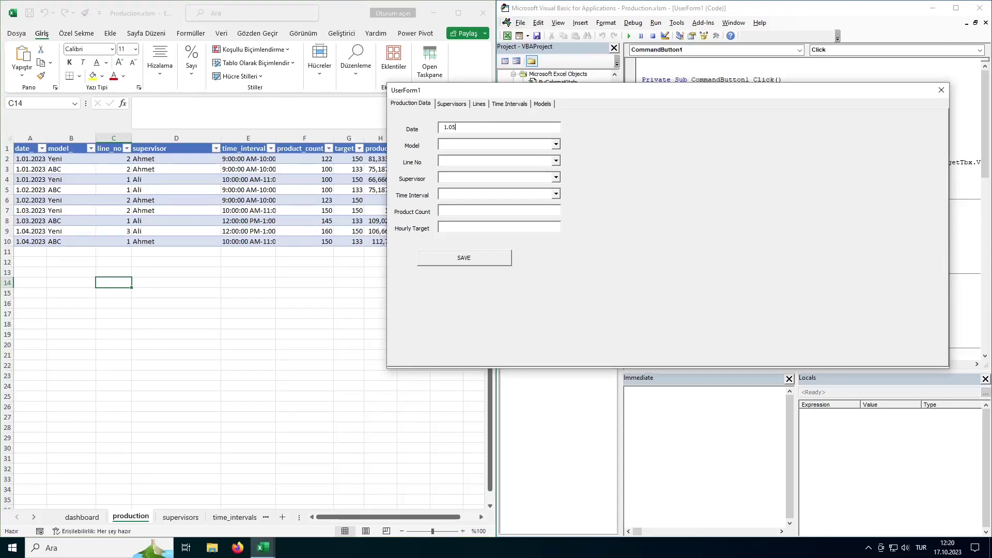
type(".2023")
key("Tab")
type("Yeni")
key("Tab")
key("Tab")
key("Down")
key("Down")
key("Tab")
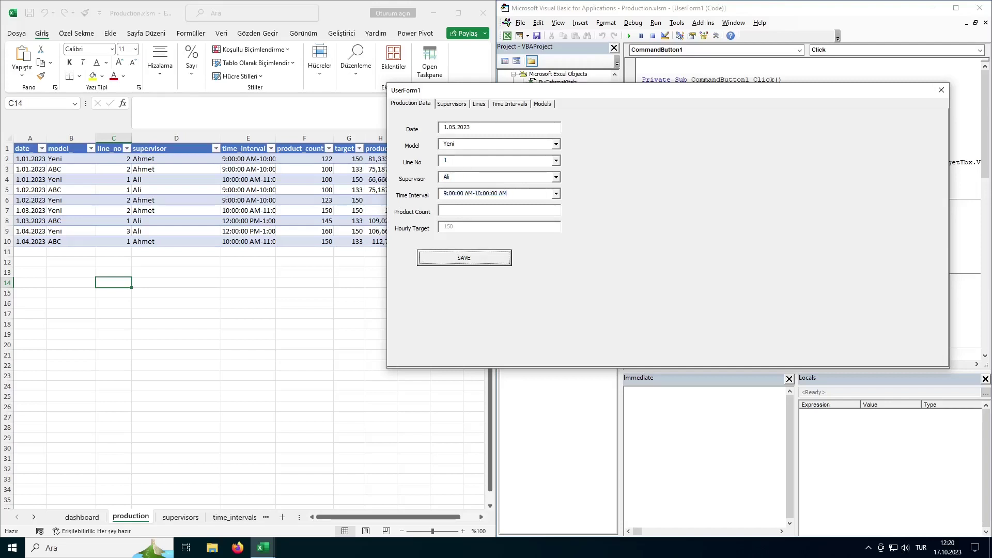
left_click(470, 211)
type("145")
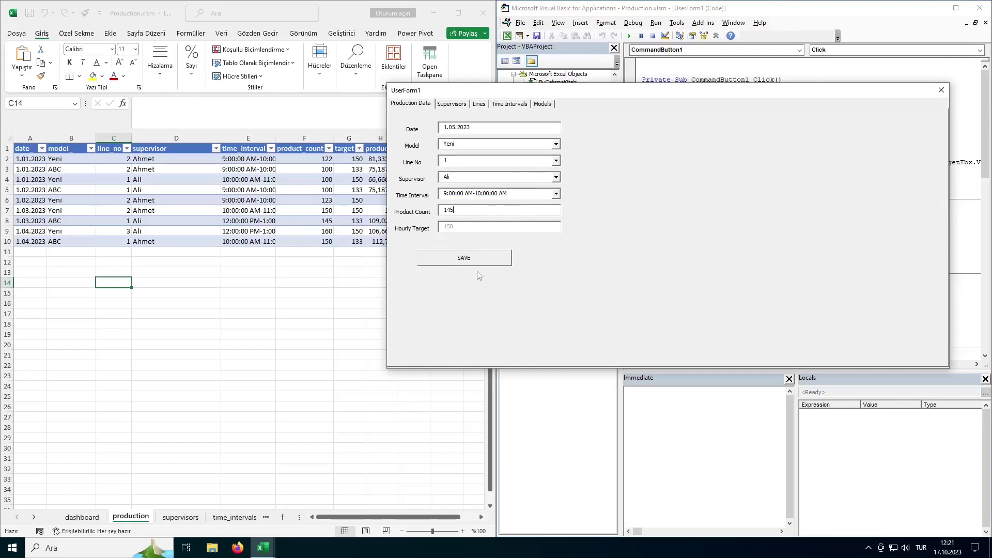
left_click(490, 259)
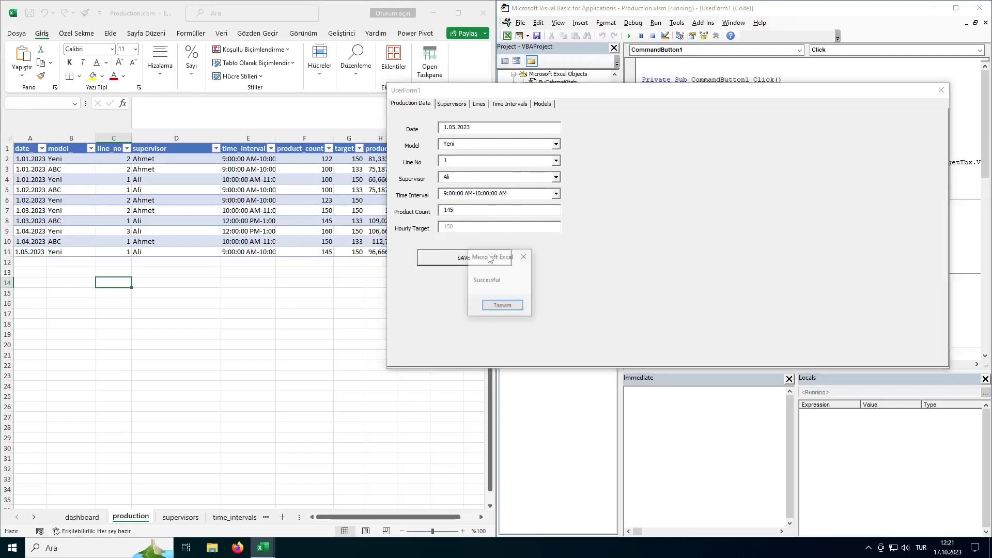
- Close the form and check the new row's productivity of 96,66667 in H11
left_click(503, 305)
left_click(941, 90)
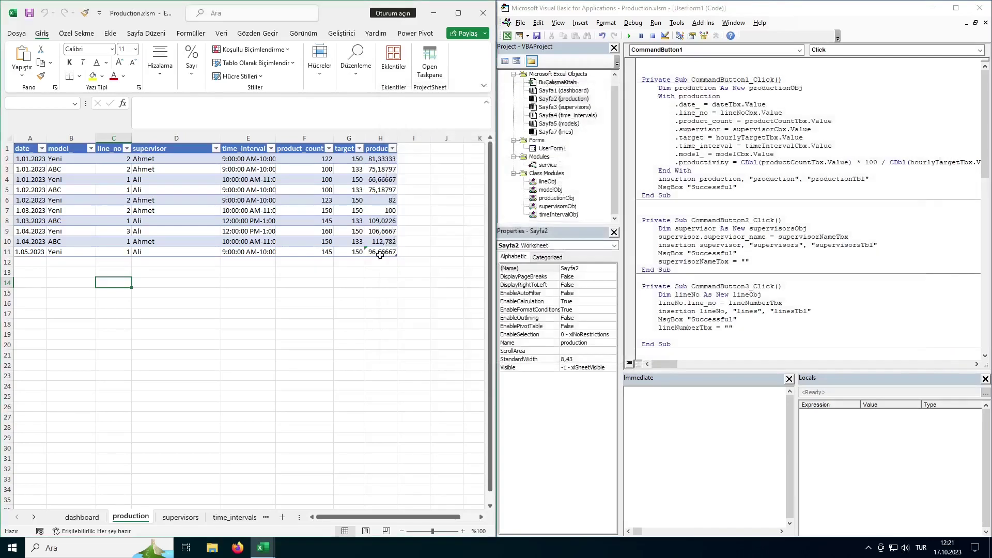
left_click(379, 253)
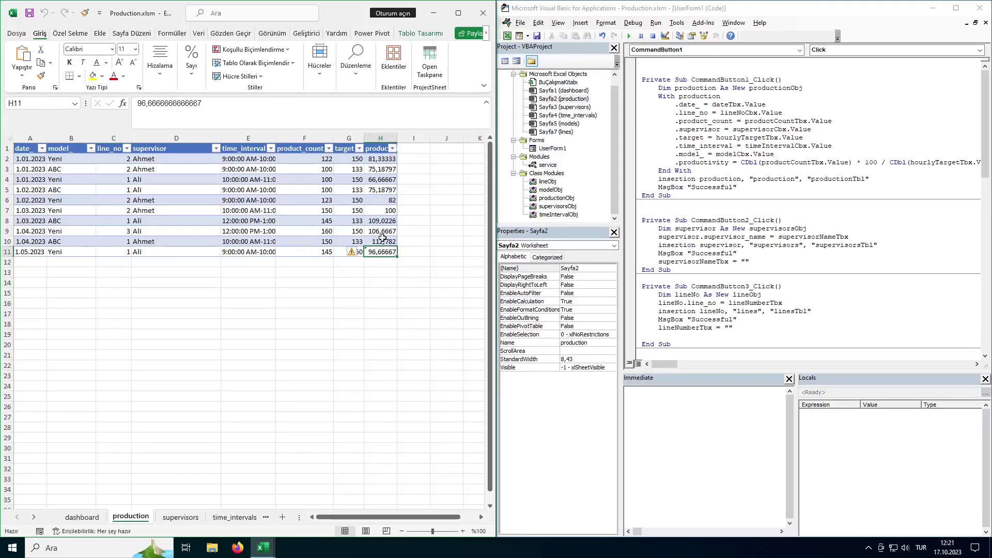
left_click(380, 243)
left_click(384, 161)
left_click(384, 179)
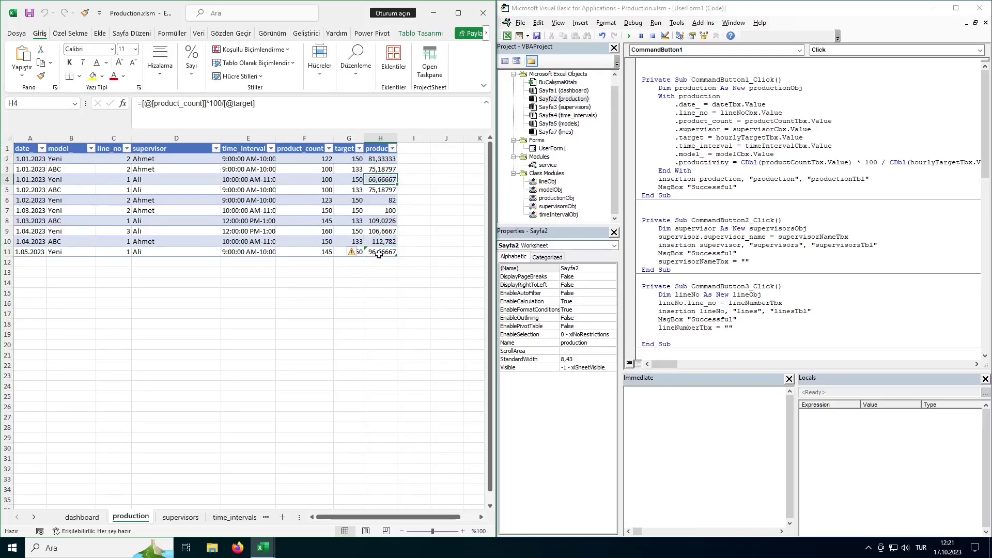
left_click(379, 252)
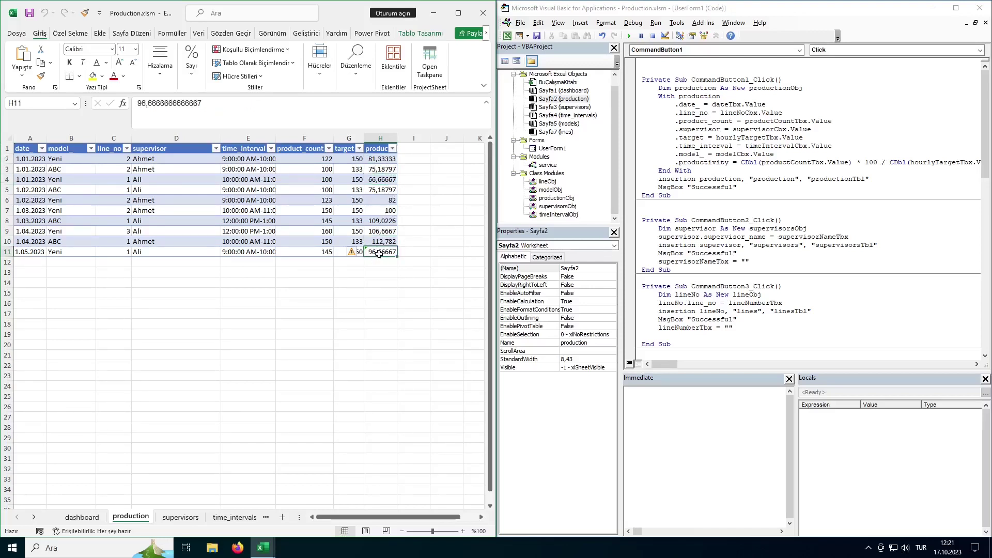
- Copy H2:H10 and paste them back as static values
left_click_drag(381, 159, 381, 241)
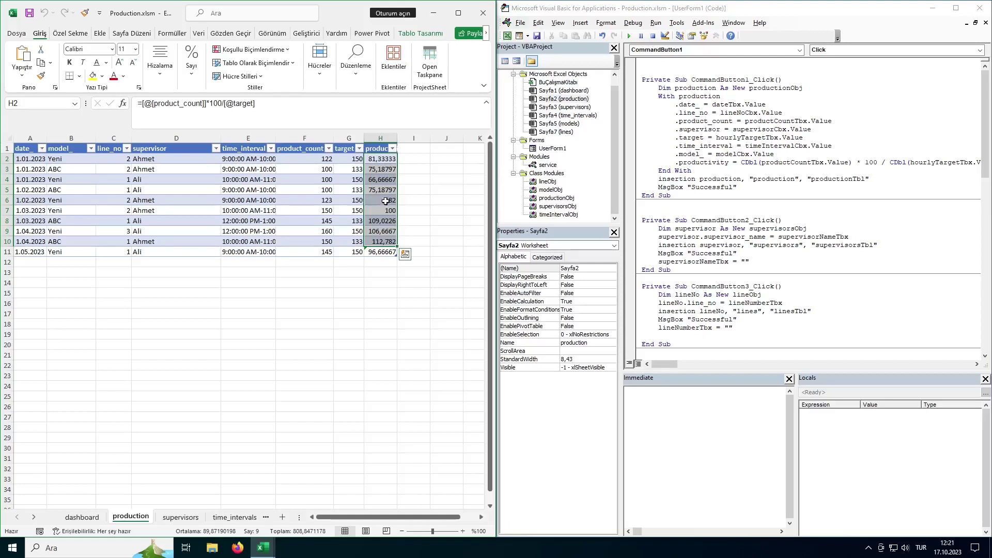
key("ctrl+c")
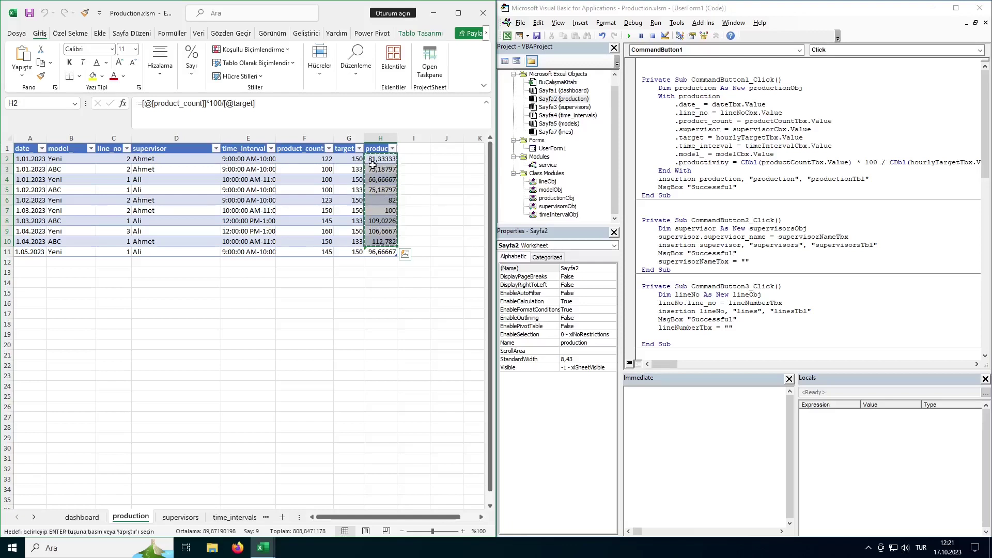
right_click(378, 164)
left_click(416, 234)
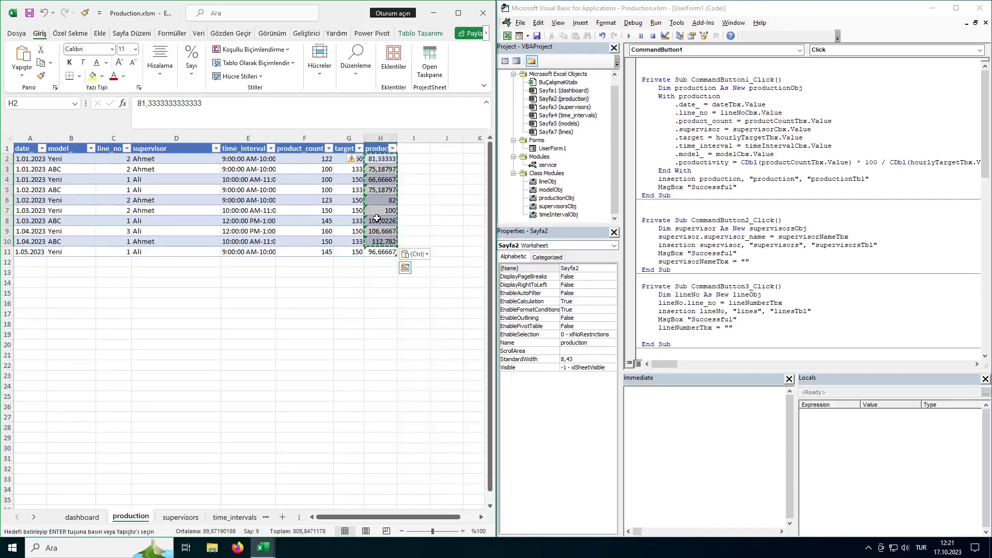
left_click(377, 219)
- Verify the stored values through H11, then return to the dashboard sheet
left_click_drag(380, 158, 384, 252)
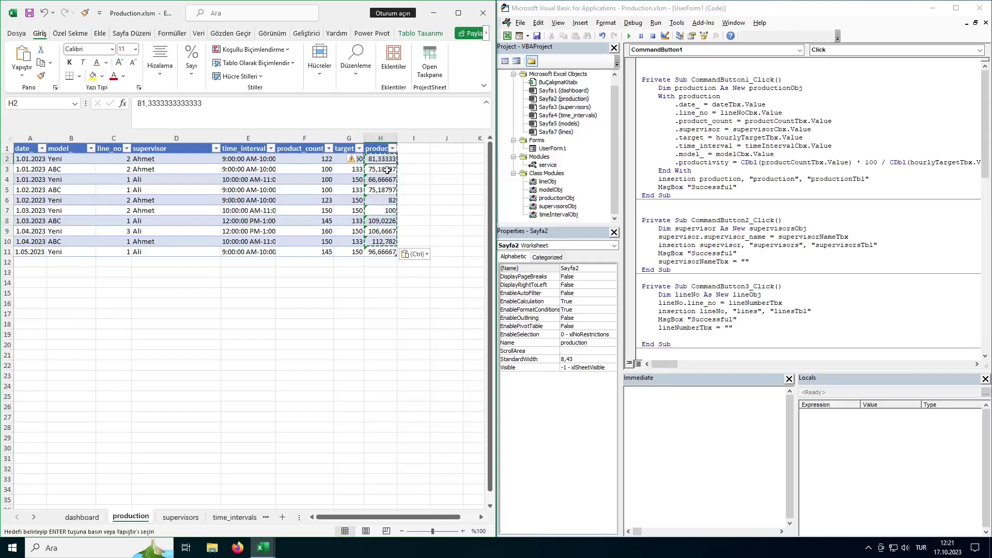
left_click(377, 251)
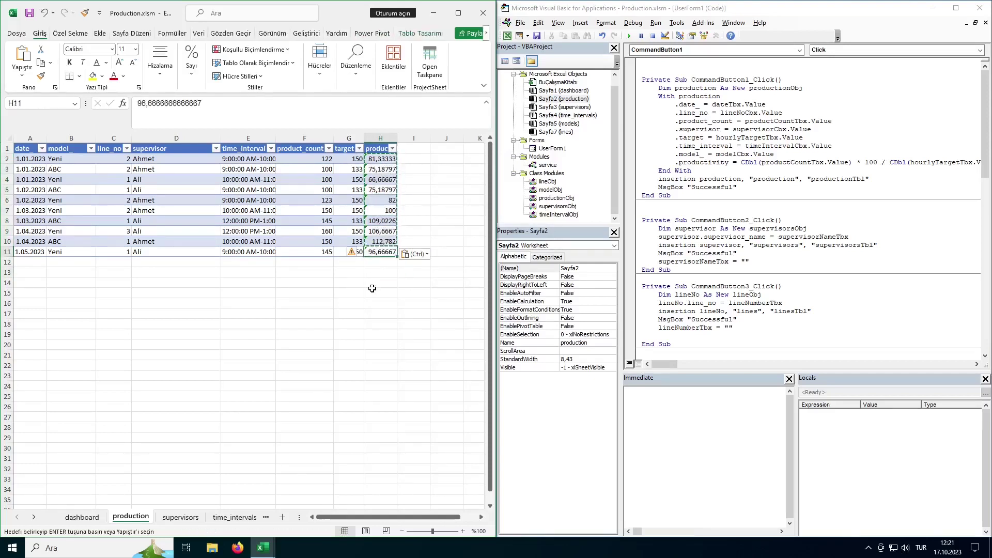
left_click_drag(378, 293, 377, 282)
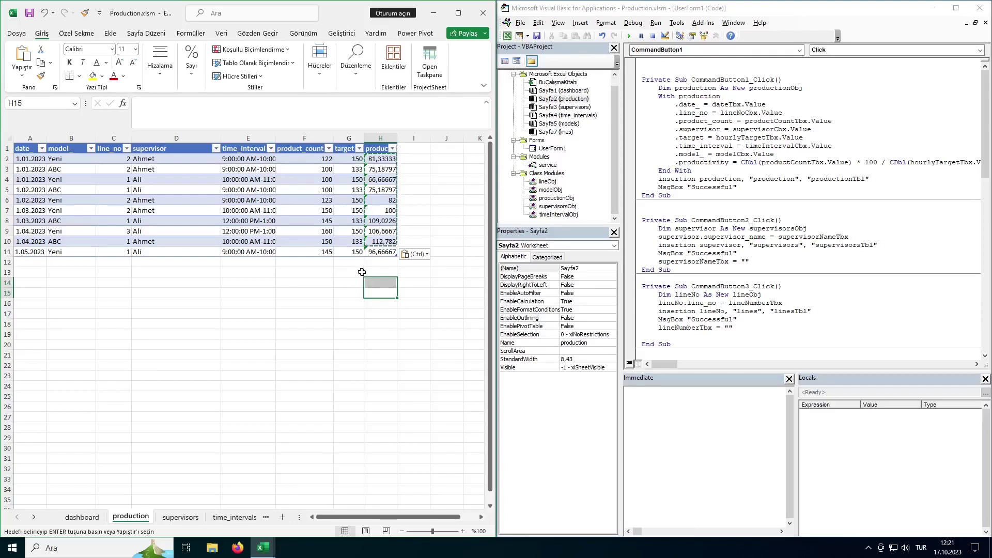
left_click(82, 517)
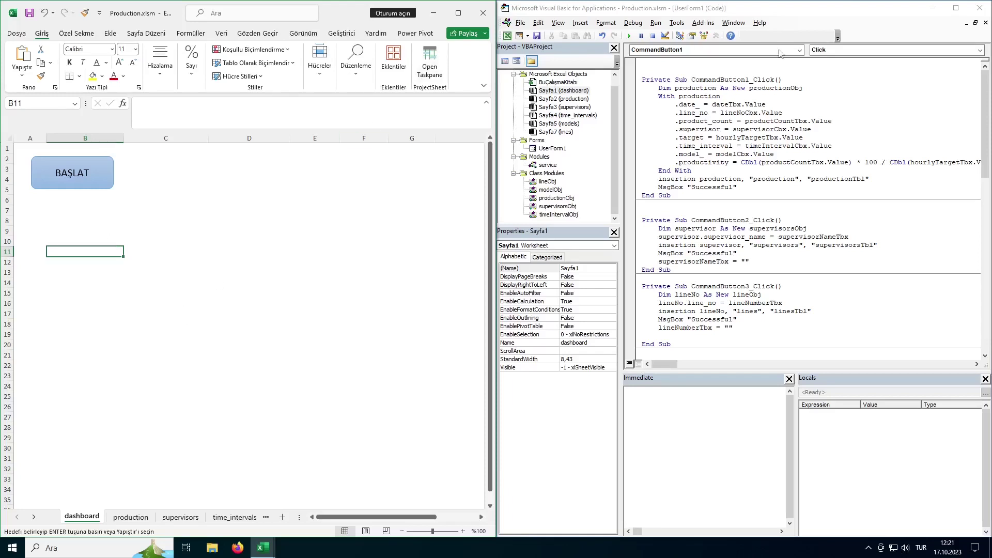
- Maximize Excel and draw a rounded rectangle from row 6 to 33 with less rounded corners
left_click(458, 13)
left_click(110, 33)
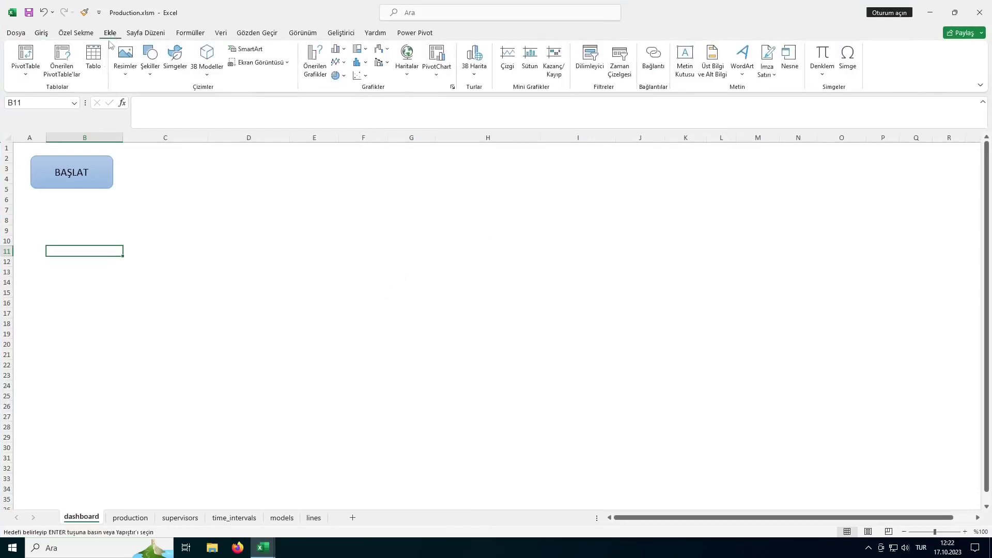
left_click(149, 59)
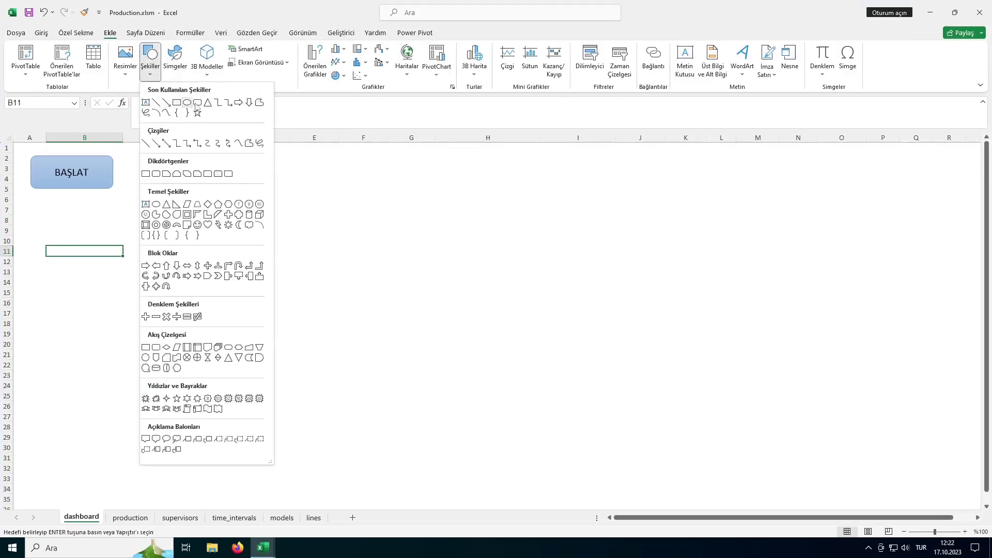
left_click(197, 102)
left_click_drag(25, 198, 120, 476)
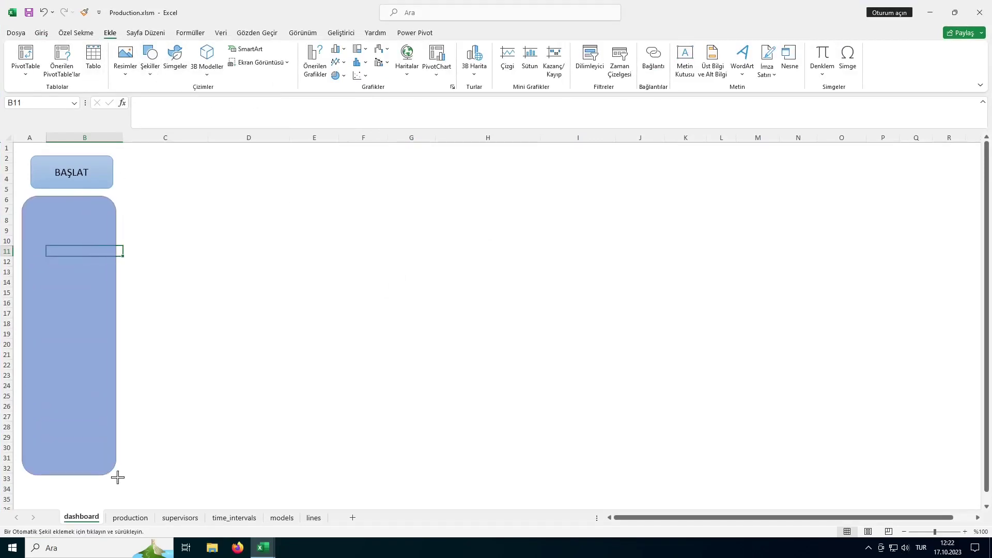
left_click_drag(39, 197, 26, 196)
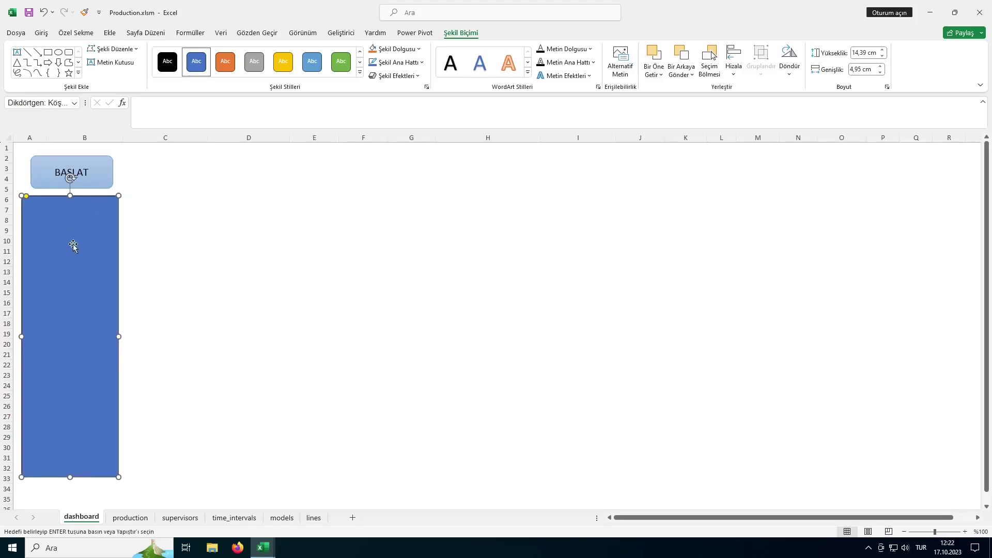
- Give the panel a white outlined shape style and type 'date' in cell A6
left_click(360, 63)
left_click(361, 75)
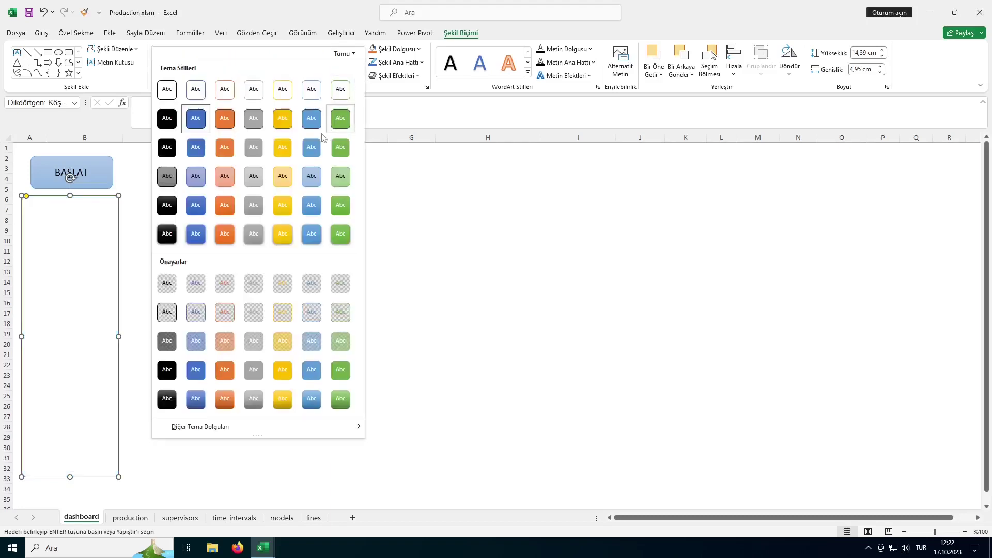
left_click(341, 107)
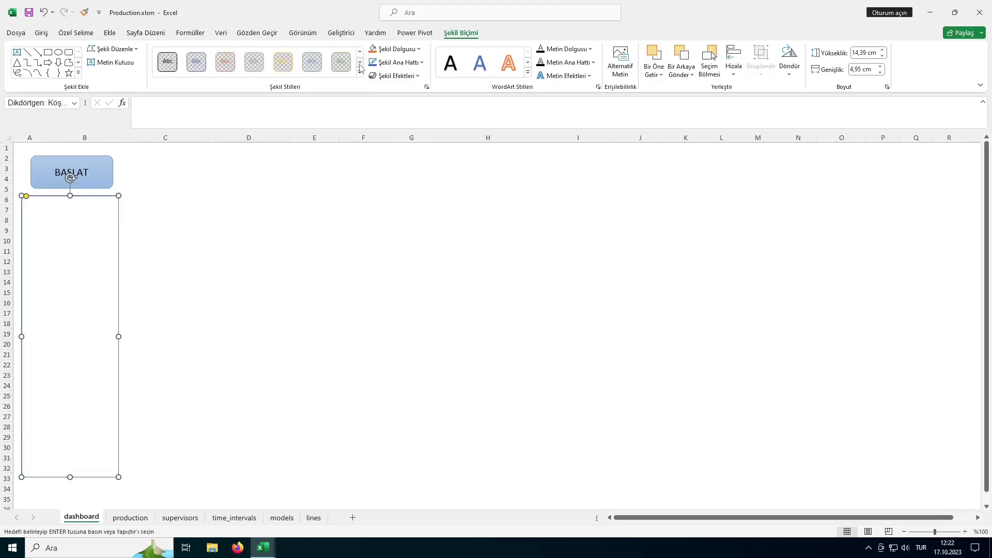
key("Escape")
type("date")
key("Return")
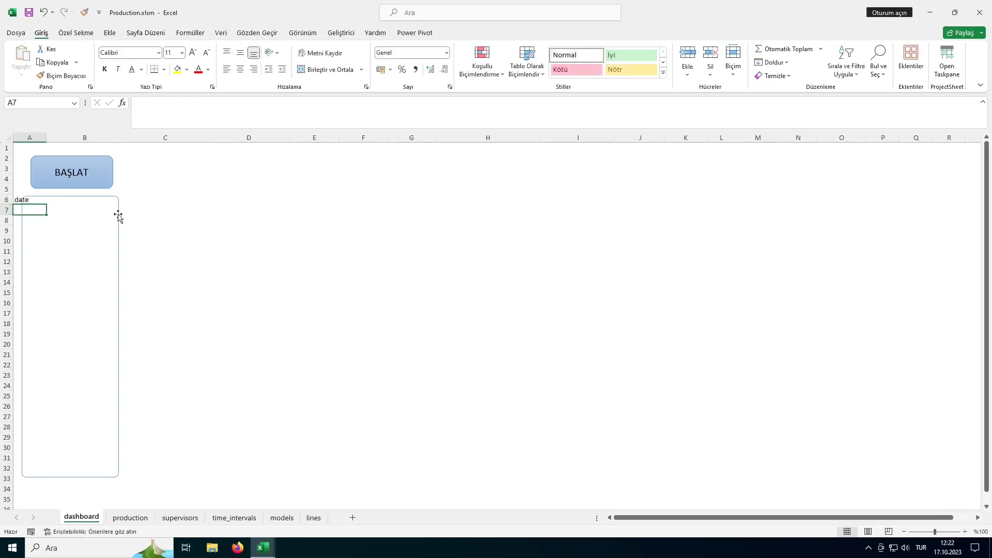
- Copy the date panel into a short wide box labelled 'model' in C2
left_click(118, 218)
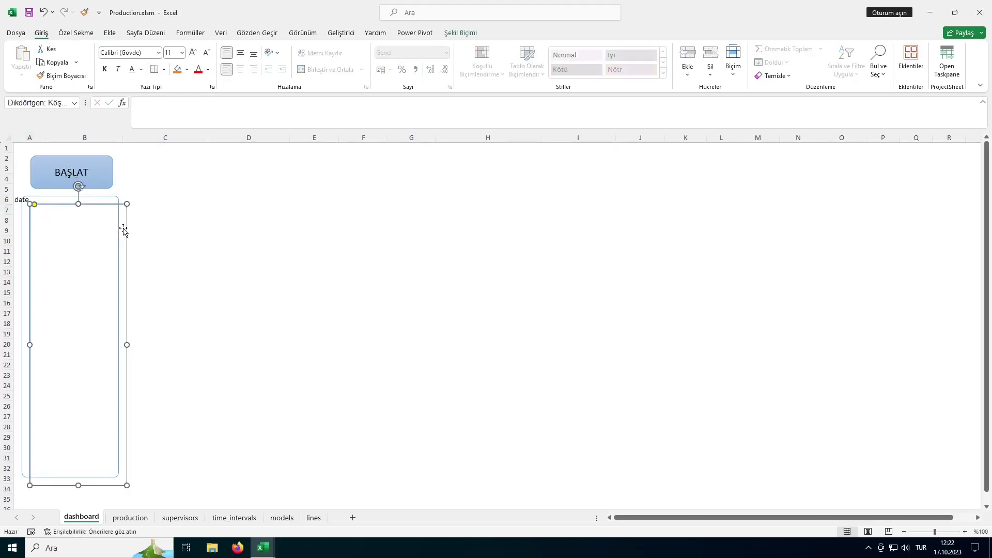
left_click_drag(118, 221, 230, 179)
left_click(231, 180)
left_click_drag(231, 434, 294, 203)
left_click(148, 160)
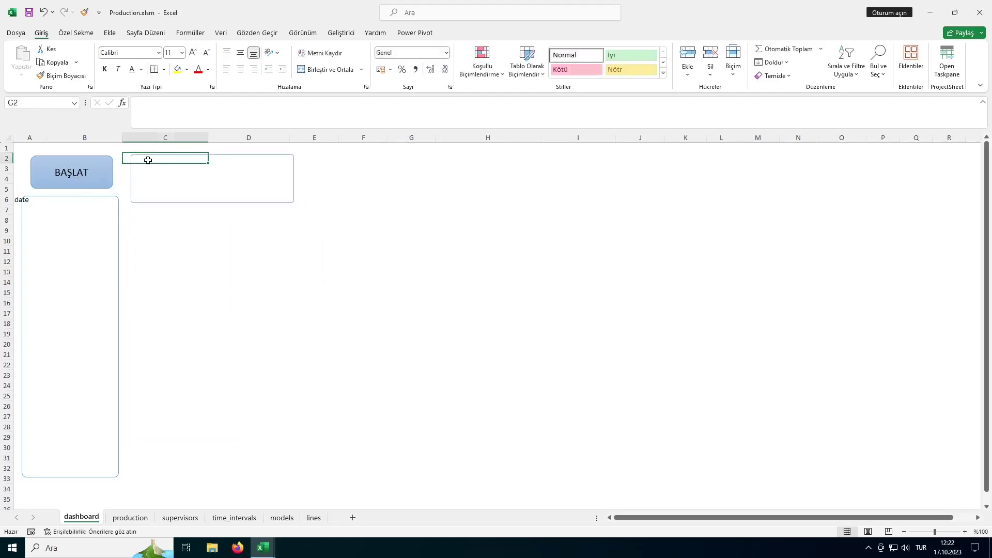
type("model")
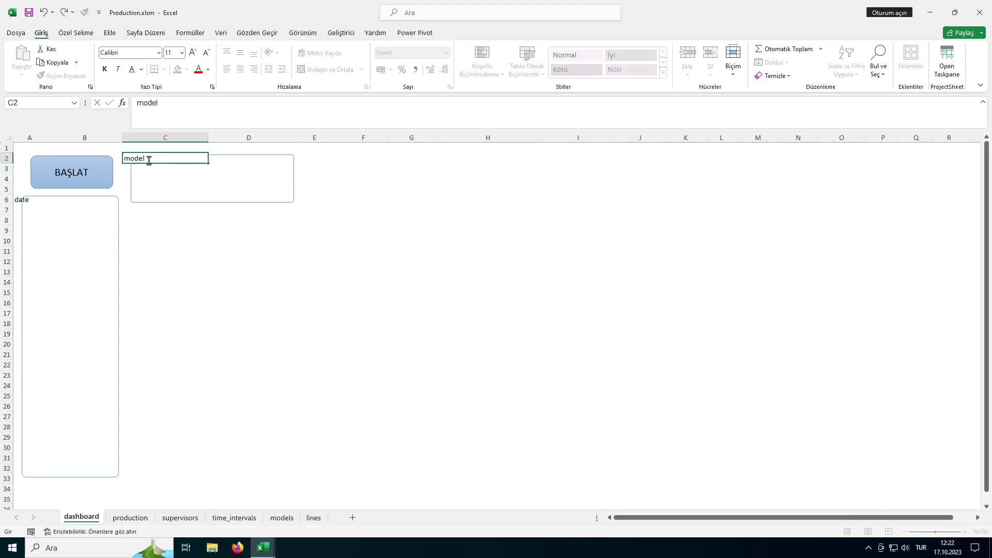
- Copy it over columns F–H labelled 'supervisor', and place another copy below the model box
left_click(232, 203)
left_click_drag(251, 154, 453, 155)
key("Escape")
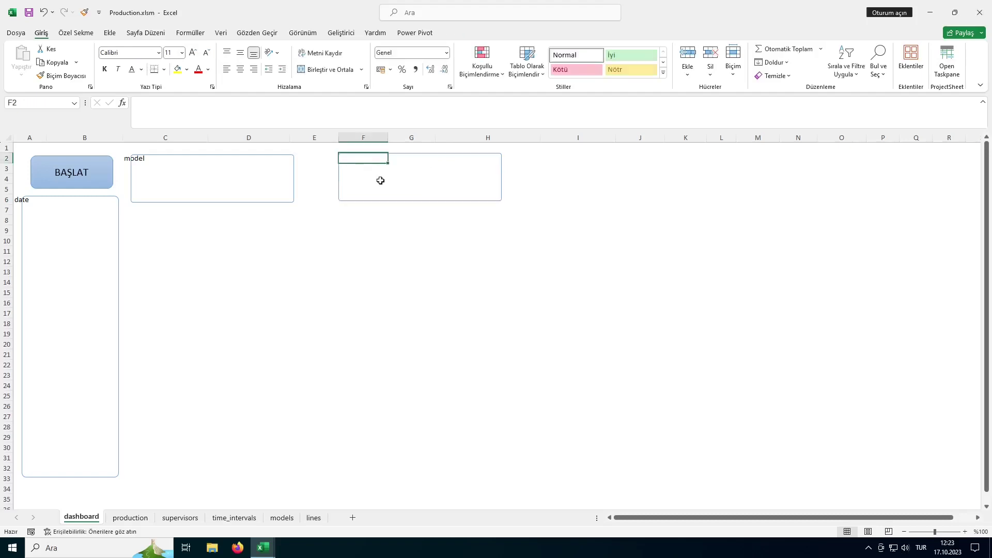
type("supervis")
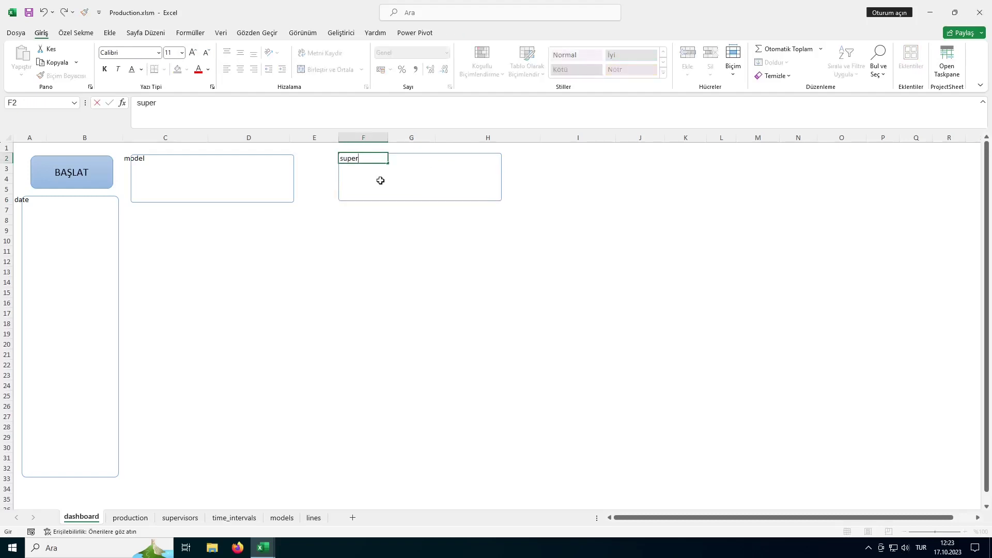
type("or")
key("Return")
left_click_drag(195, 155, 186, 151)
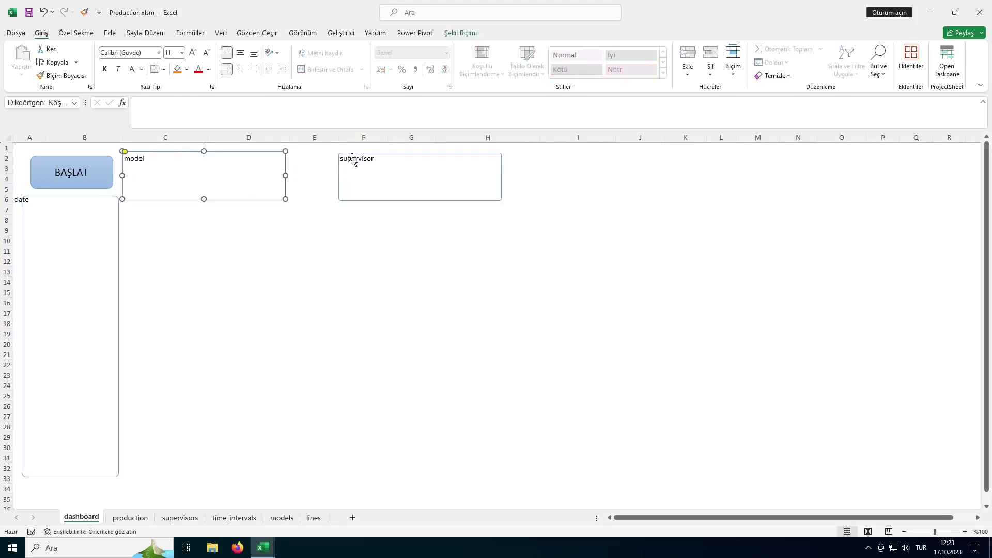
mouse_move(226, 192)
left_mouse_down()
mouse_move(189, 454)
mouse_move(223, 344)
left_mouse_up()
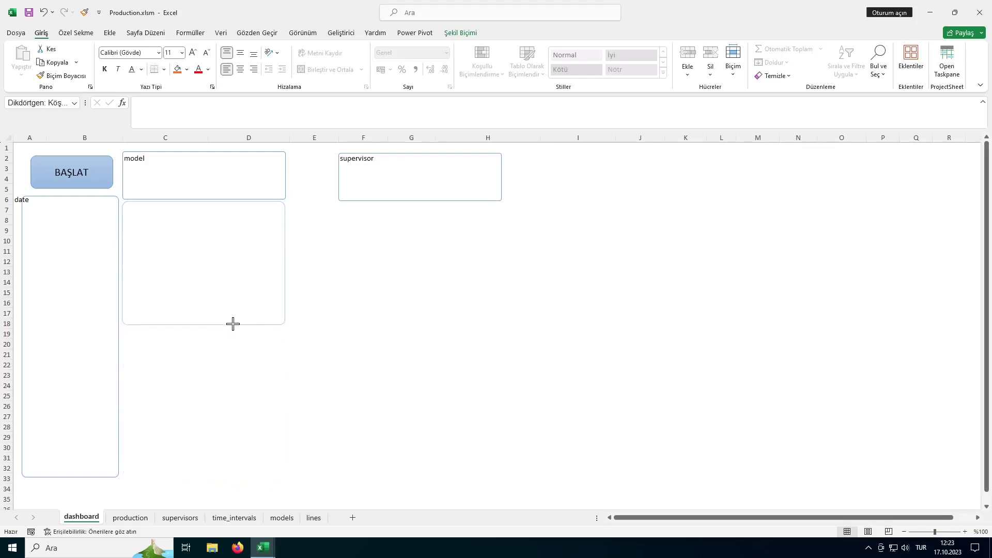
- Stretch the box below model to row 18 and copy it under the supervisor box
left_click_drag(224, 343, 227, 327)
left_click(145, 209)
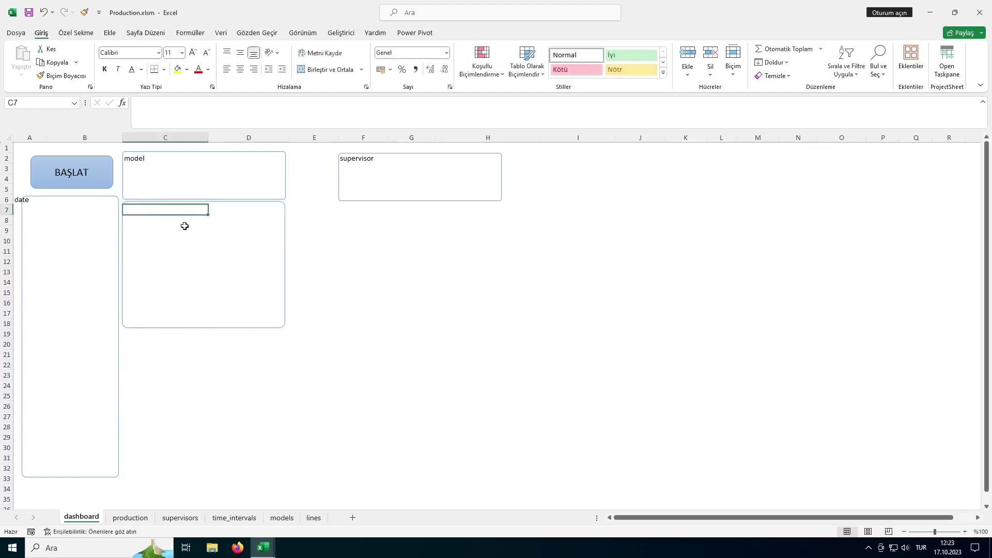
left_click(283, 254)
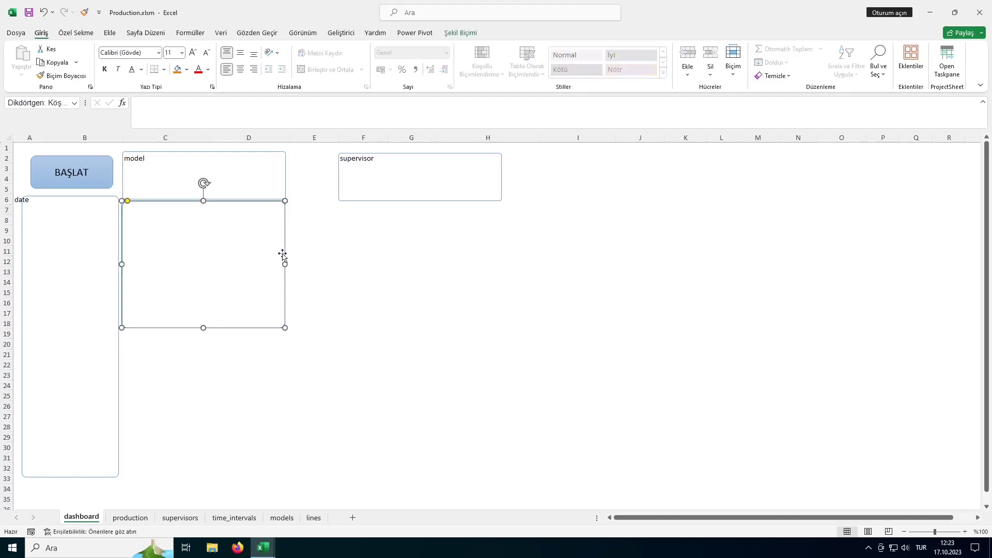
left_click_drag(283, 257, 500, 260)
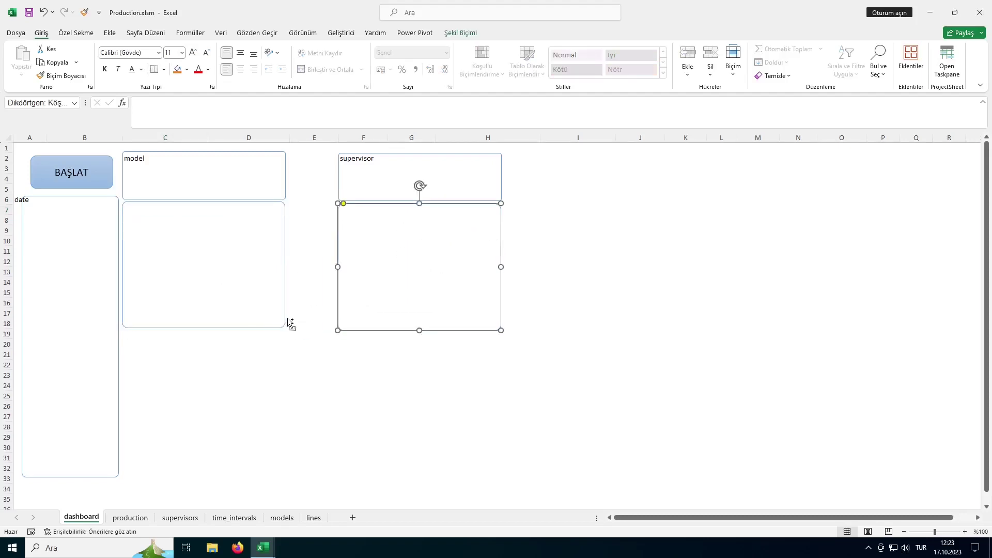
- Add a wide bottom panel across columns C–H from row 20, labelled 'productivity' in C20
key("ctrl+d")
mouse_move(635, 203)
left_mouse_down()
mouse_move(193, 338)
mouse_move(197, 330)
left_mouse_up()
mouse_move(285, 458)
left_mouse_down()
mouse_move(507, 470)
mouse_move(500, 477)
left_mouse_up()
left_click(153, 343)
type("productivity")
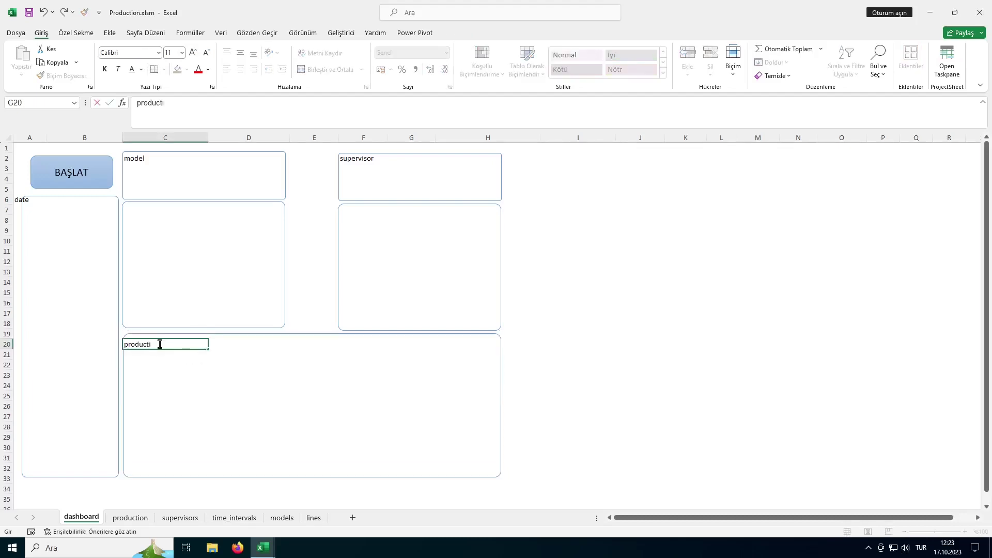
key("Return")
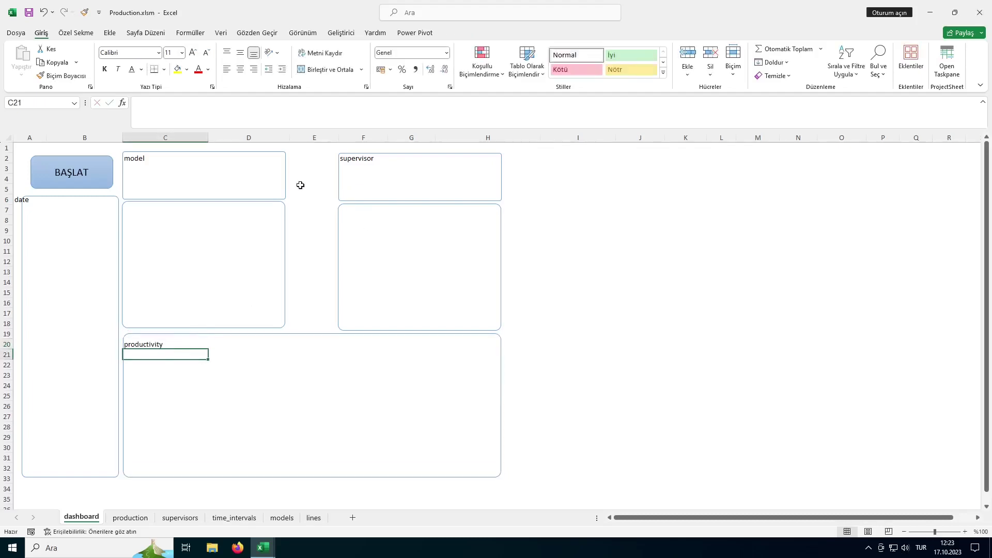
- Widen the model box and the box below it to column E
left_click(286, 176)
left_click_drag(286, 175, 320, 175)
left_click(286, 227)
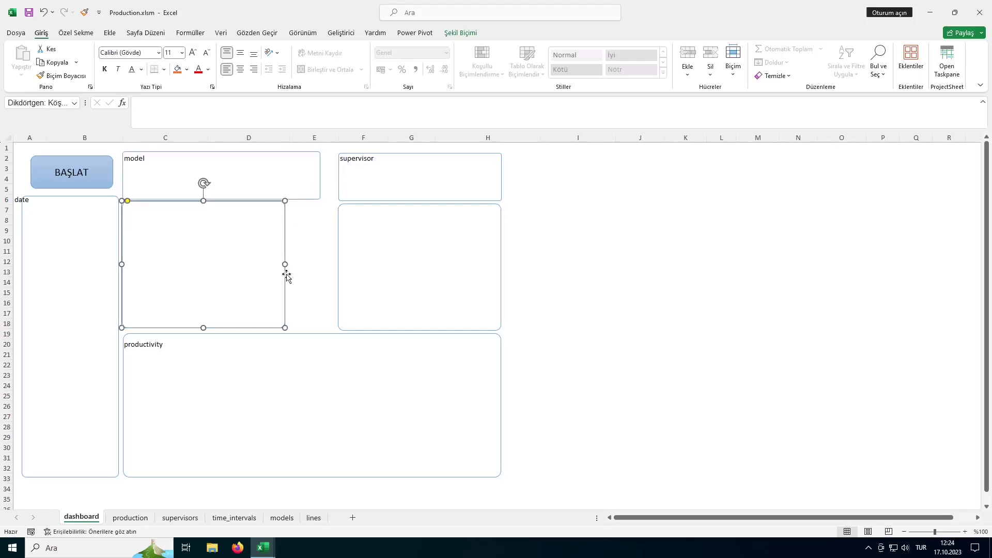
left_click_drag(285, 264, 319, 265)
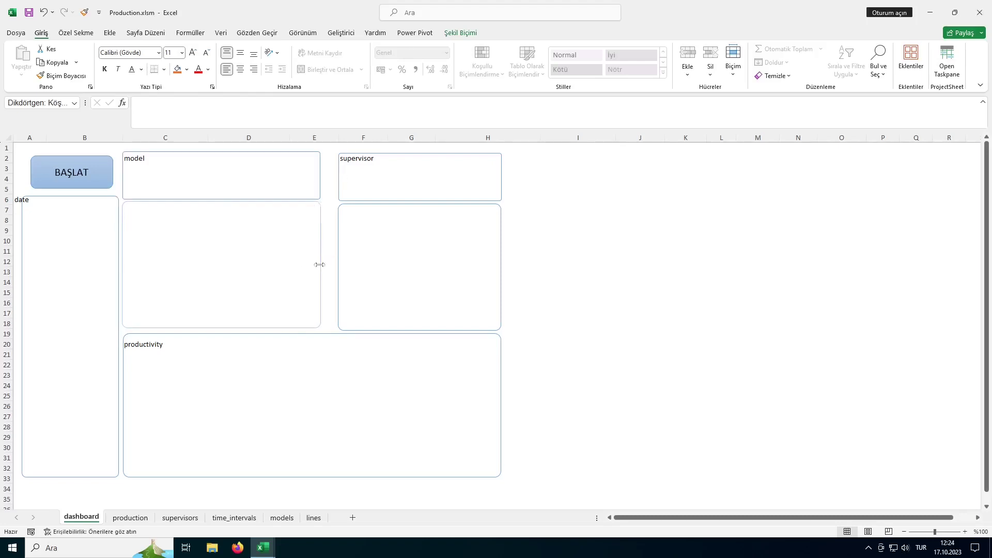
left_click(327, 264)
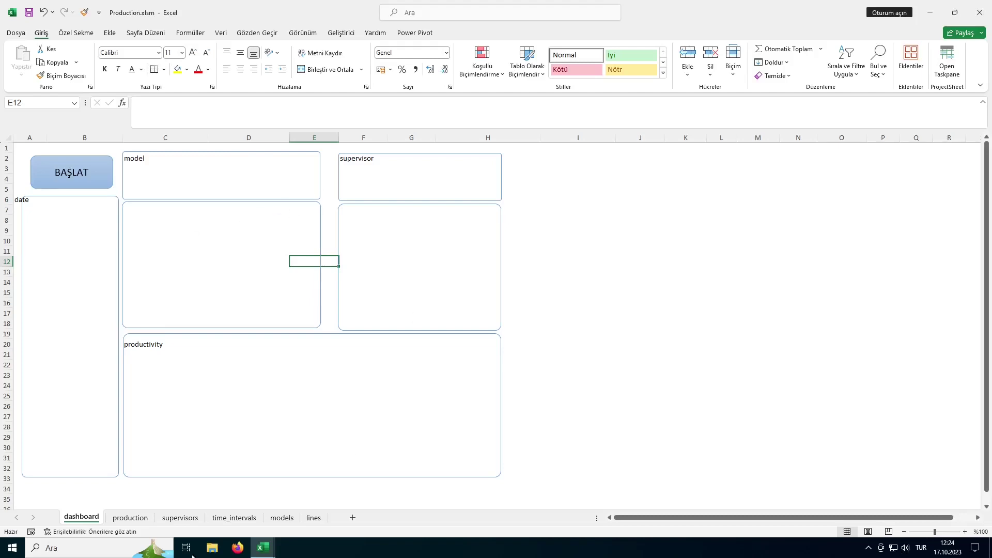
- Insert a PivotTable from the production table on a new worksheet, then check the dashboard
left_click(145, 522)
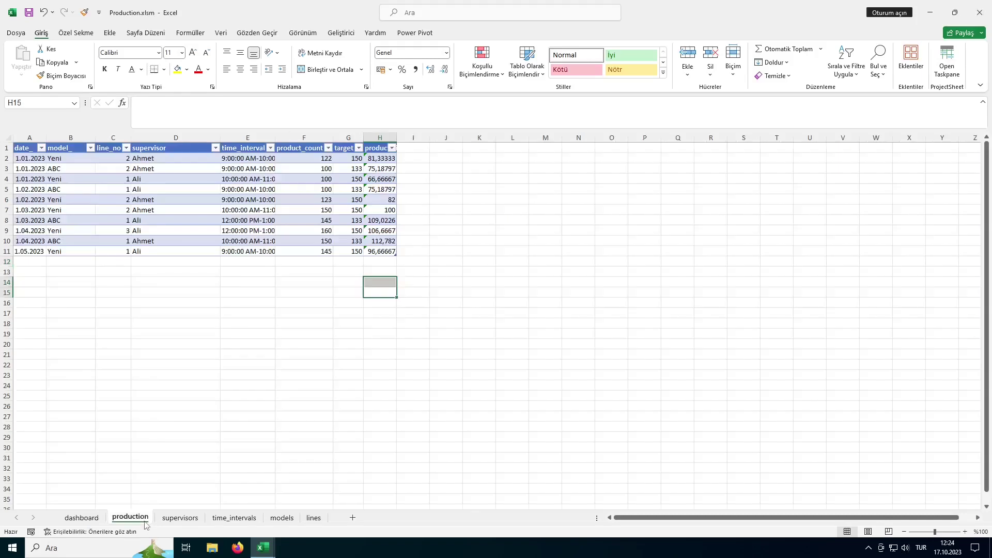
left_click(214, 183)
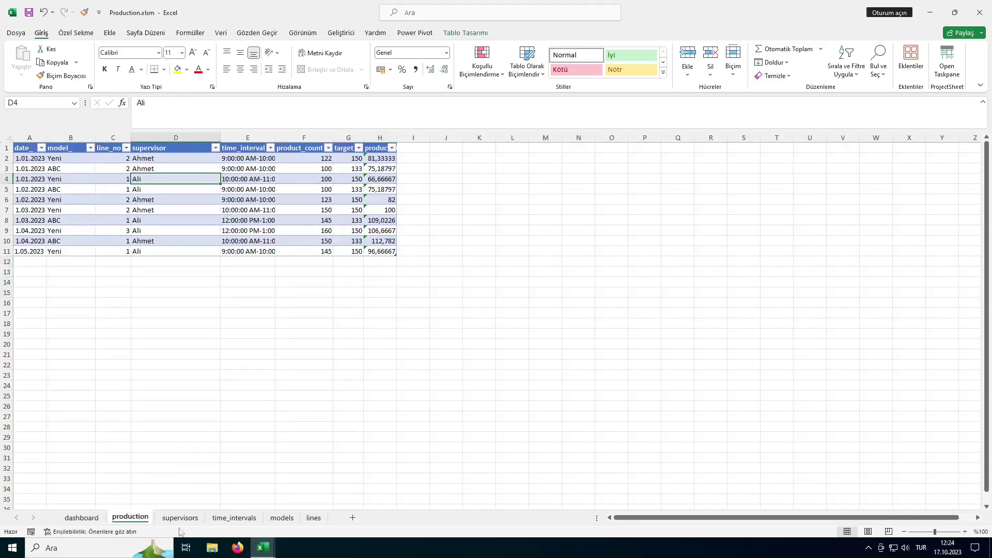
left_click(69, 189)
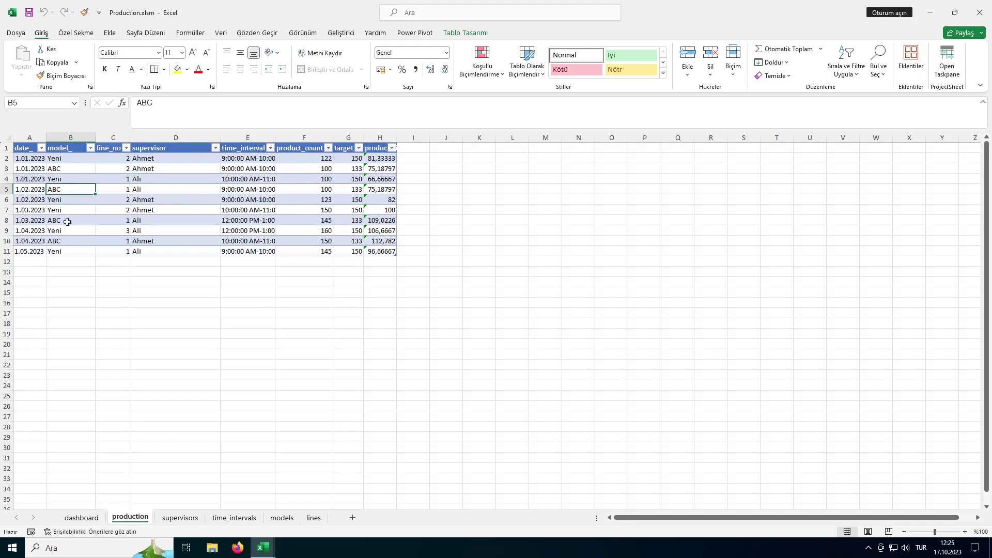
left_click(109, 32)
left_click(27, 57)
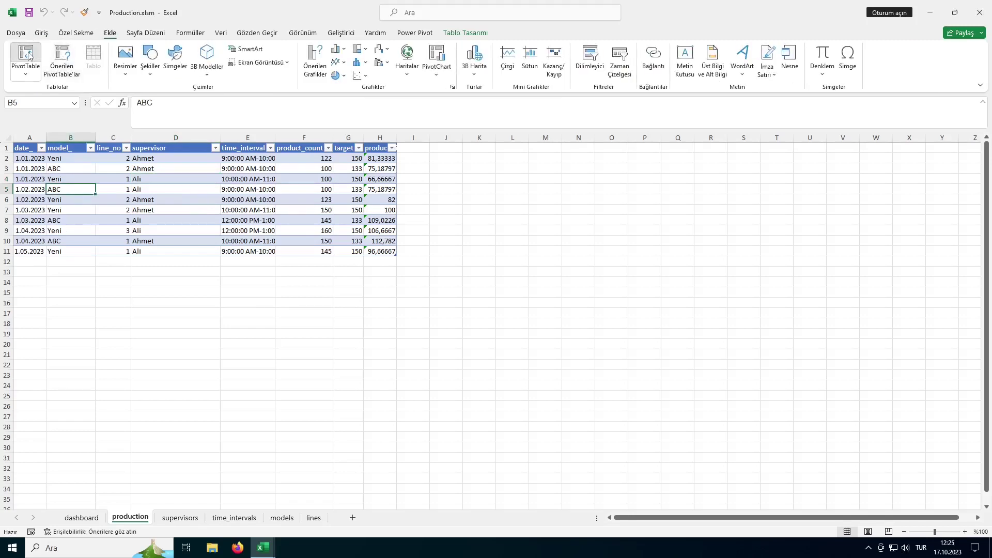
left_click(380, 206)
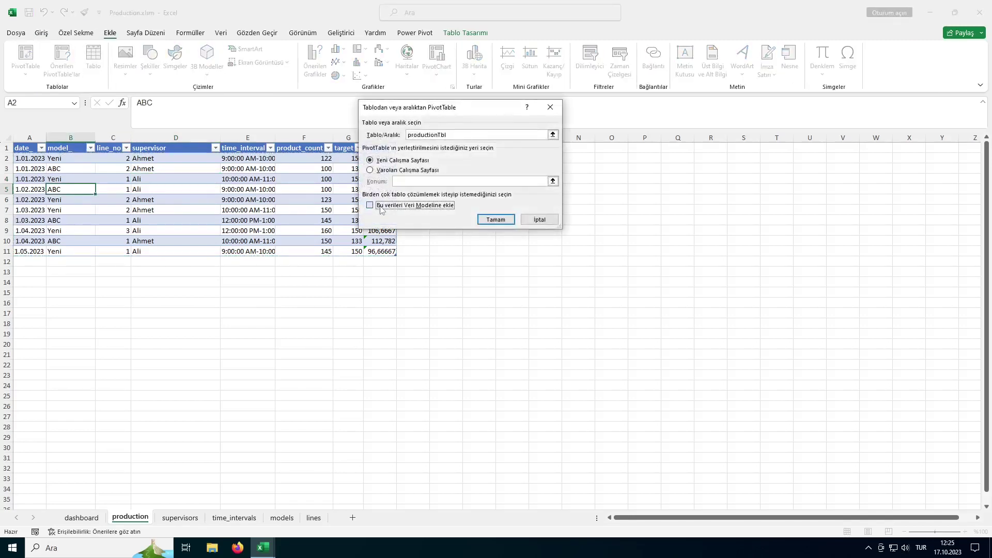
left_click(495, 219)
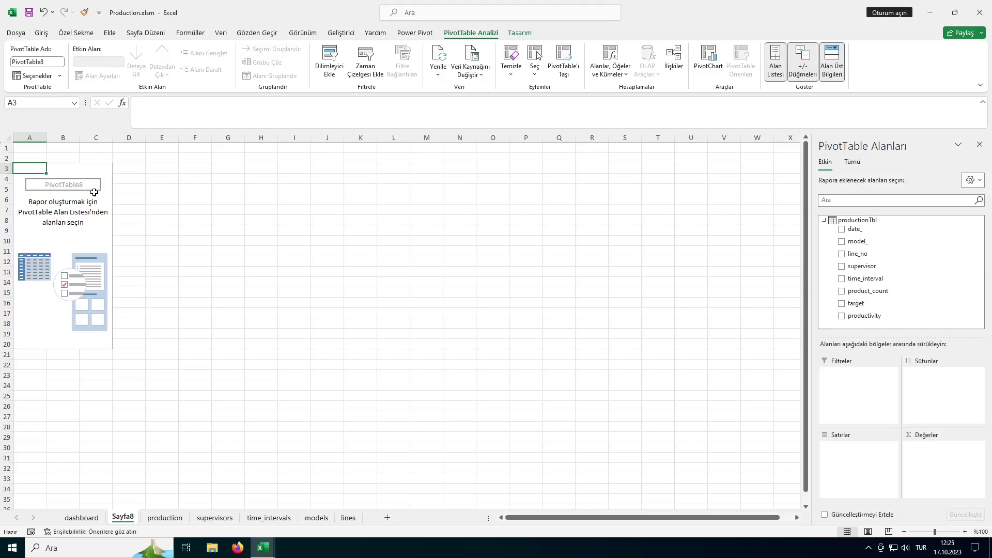
left_click(82, 518)
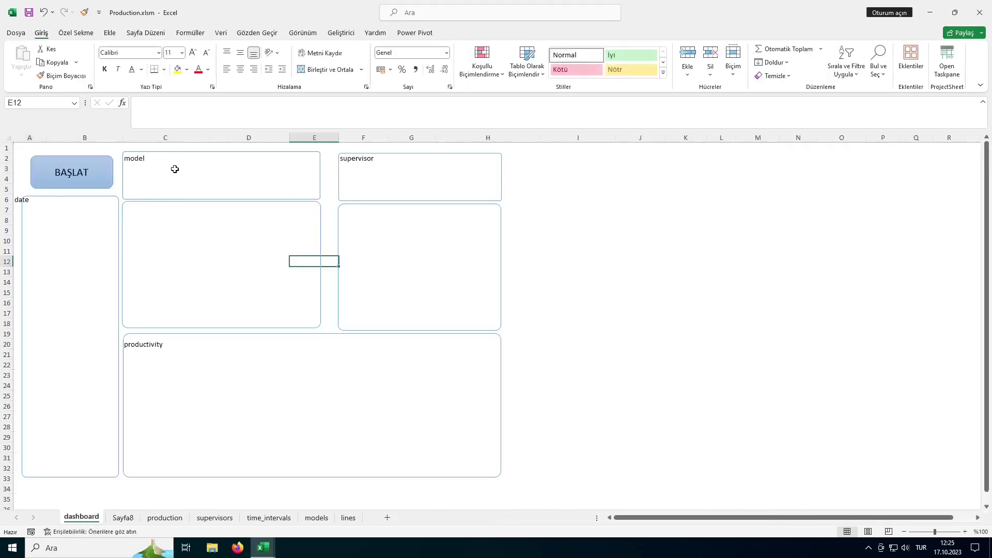
- On Sayfa8, total product_count by model_ (ABC 495, Yeni 800) and start a PivotChart
left_click(123, 516)
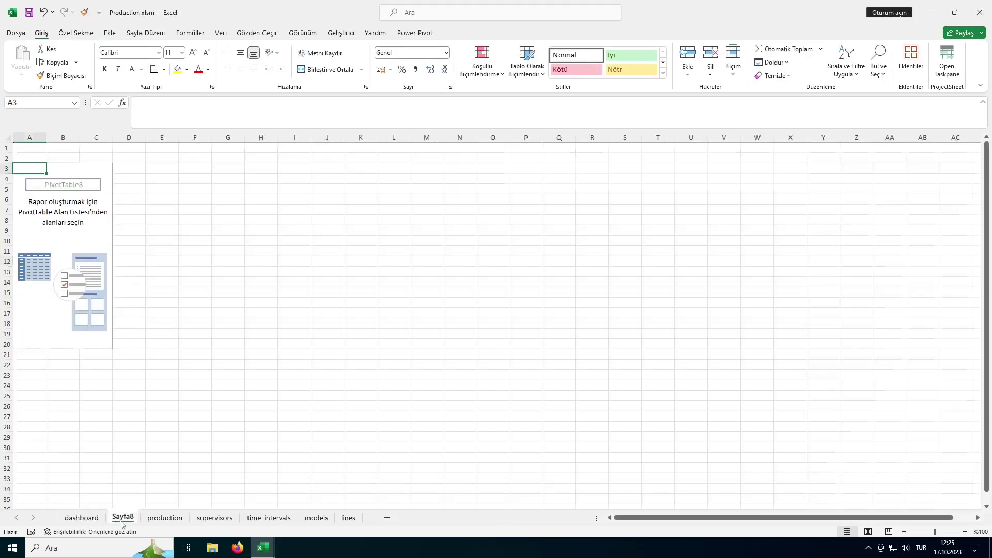
left_click_drag(857, 242, 857, 456)
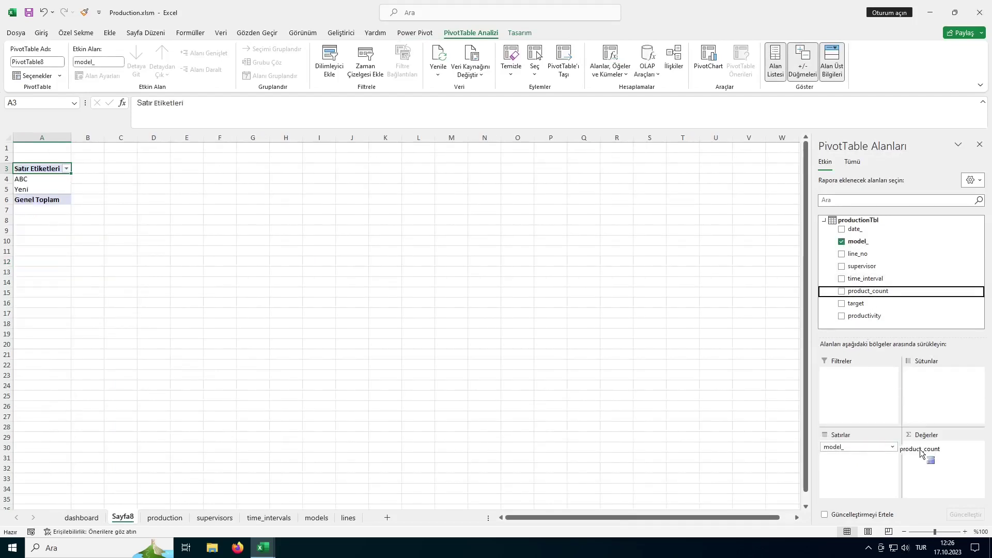
left_click_drag(880, 290, 924, 463)
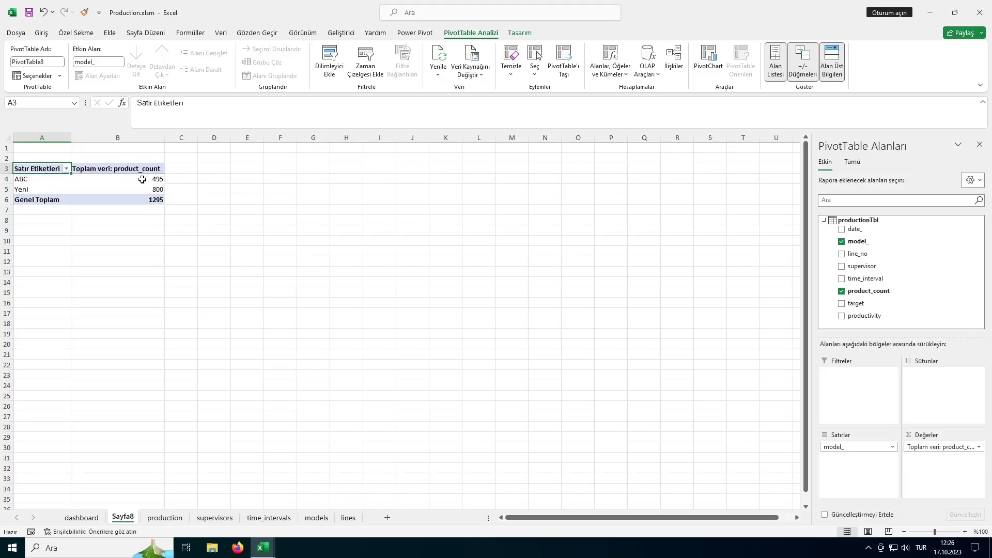
left_click(142, 179)
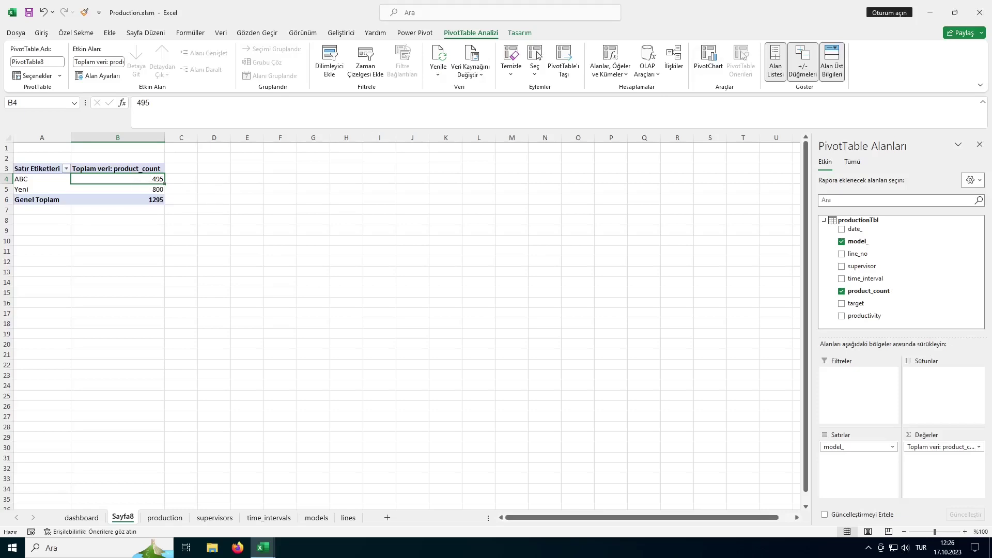
left_click(708, 58)
mouse_move(424, 167)
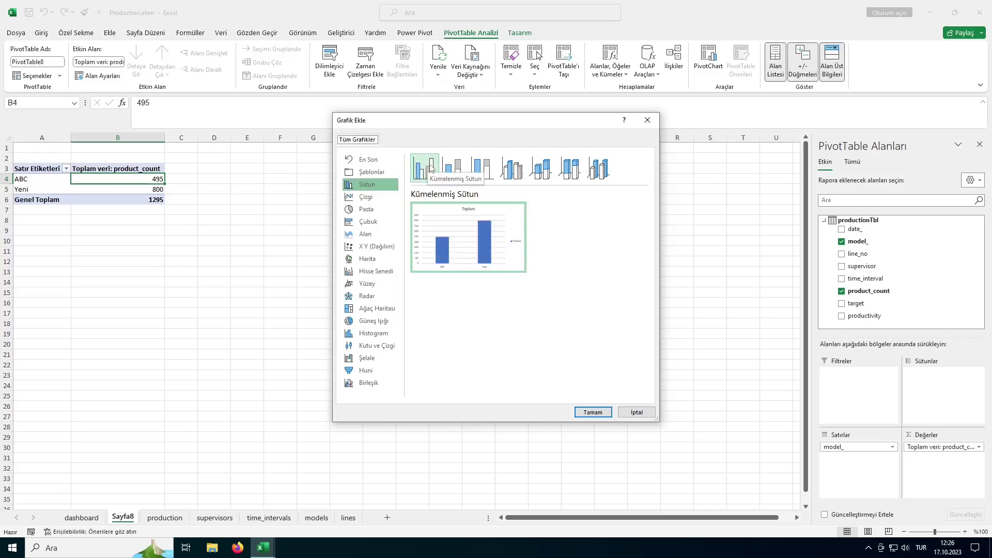
- Insert a clustered column PivotChart titled 'Model Bazlı Üretim', cut it, and go to the dashboard
left_click(592, 412)
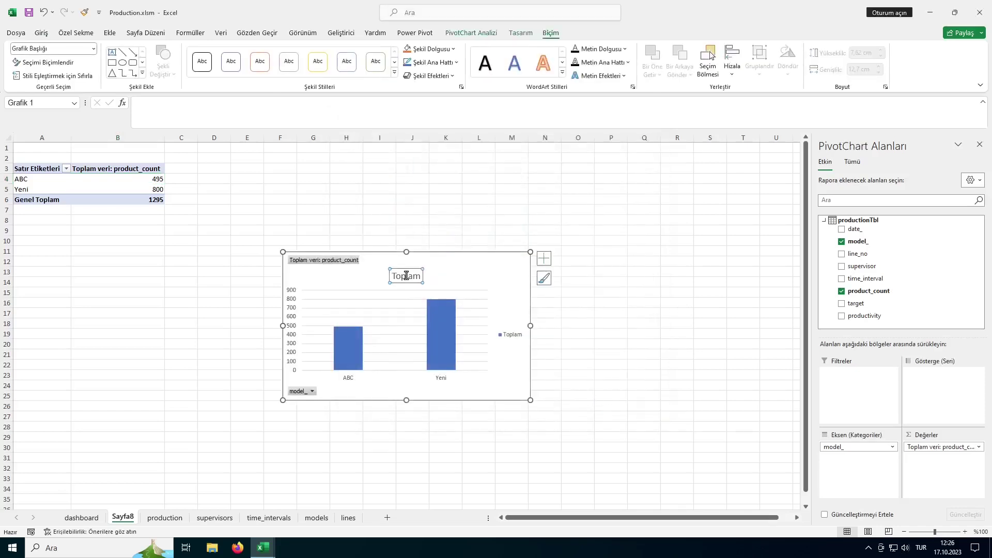
double_click(407, 275)
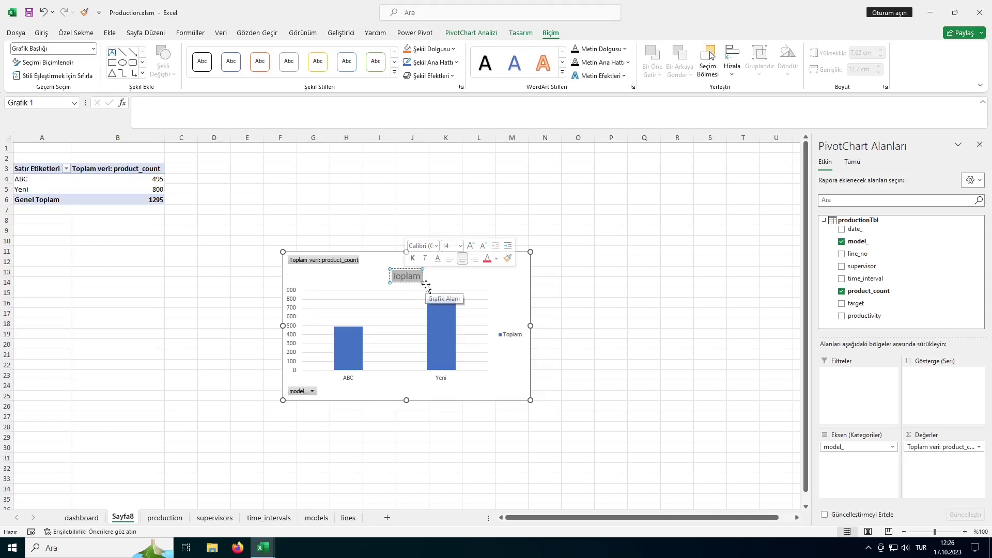
type("Model Bazlı Üretim")
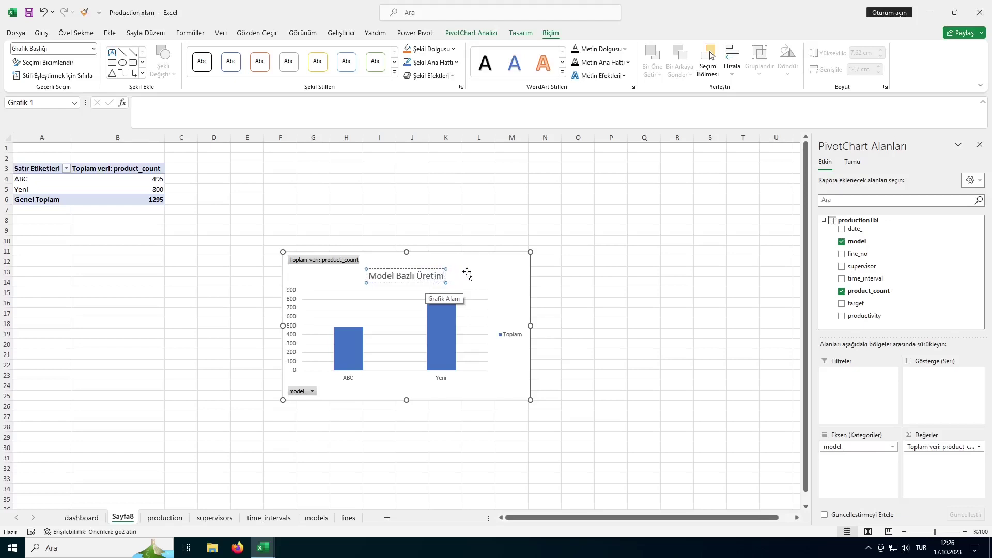
left_click(464, 270)
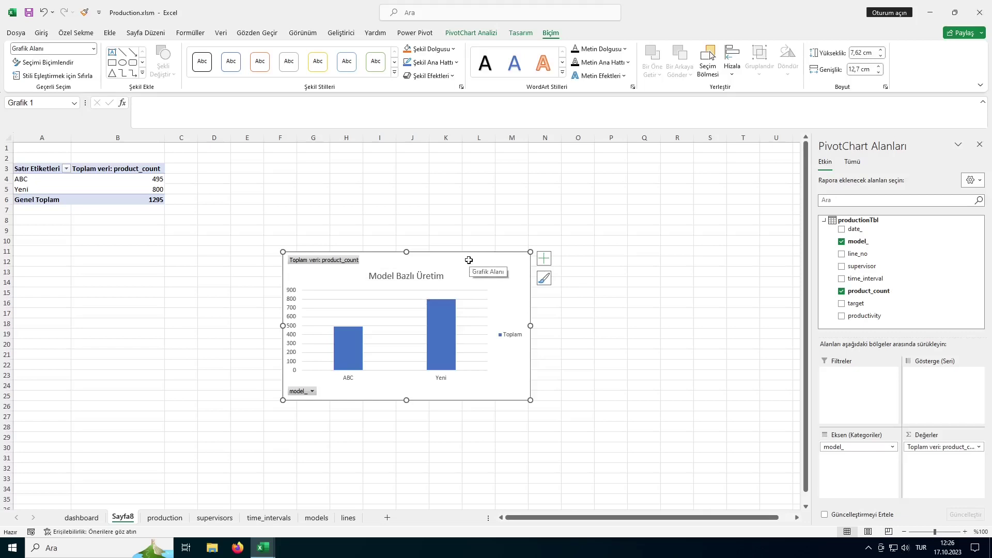
key("Delete")
left_click(81, 517)
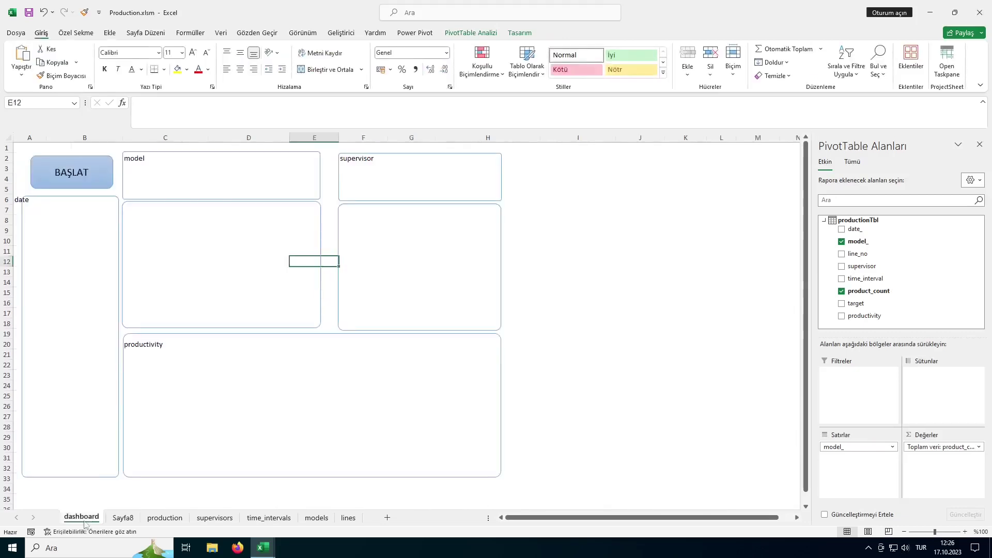
- Paste the Model Bazlı Üretim chart into the empty box under the model panel, resized and nudged to fit
left_click(126, 161)
left_click(128, 206)
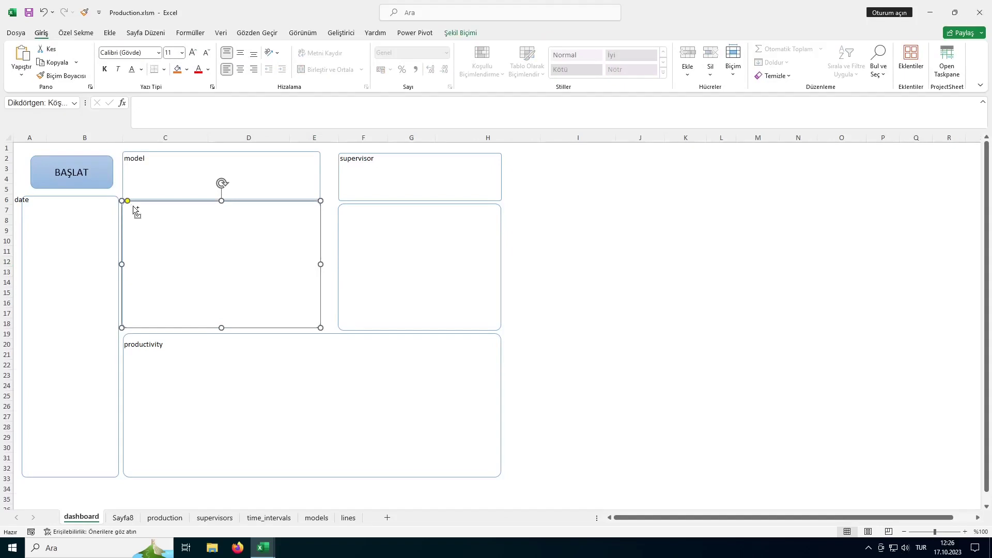
key("ctrl+v")
mouse_move(370, 349)
left_mouse_down()
mouse_move(310, 299)
mouse_move(319, 327)
left_mouse_up()
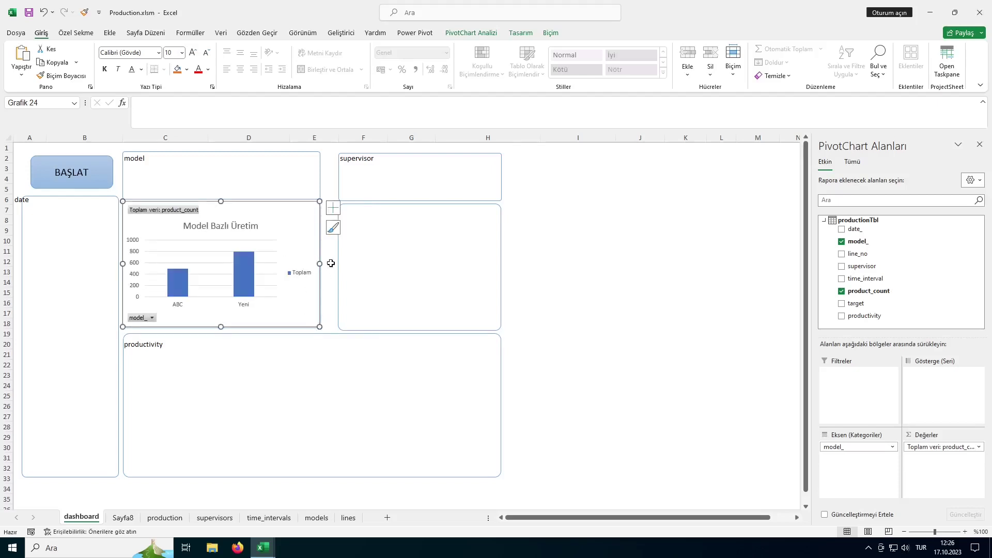
left_click(331, 261)
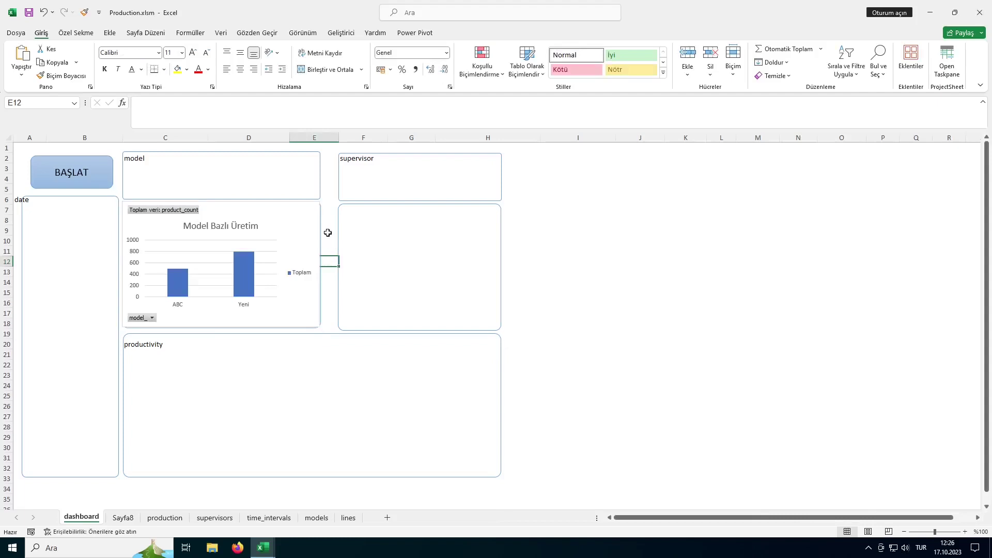
left_click(312, 216)
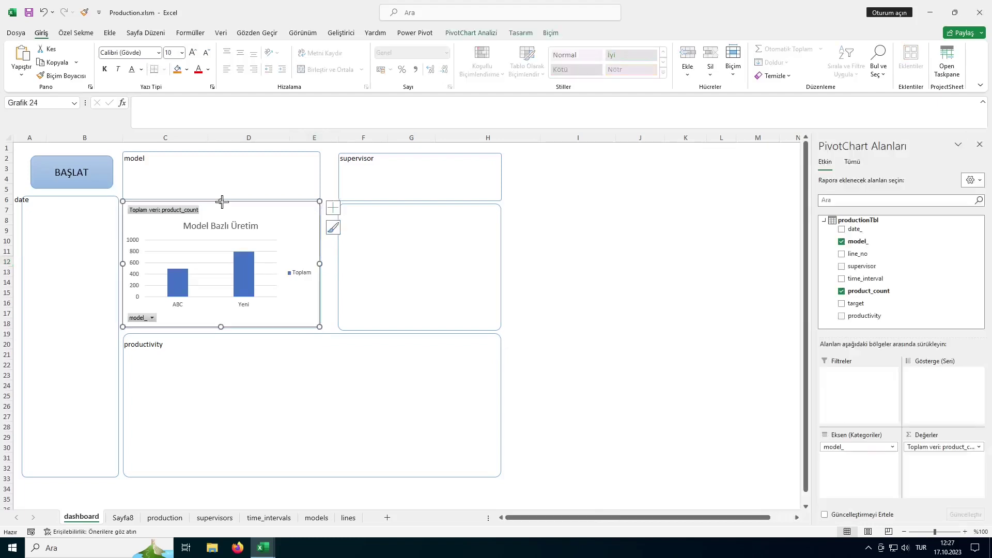
left_click_drag(220, 211, 221, 214)
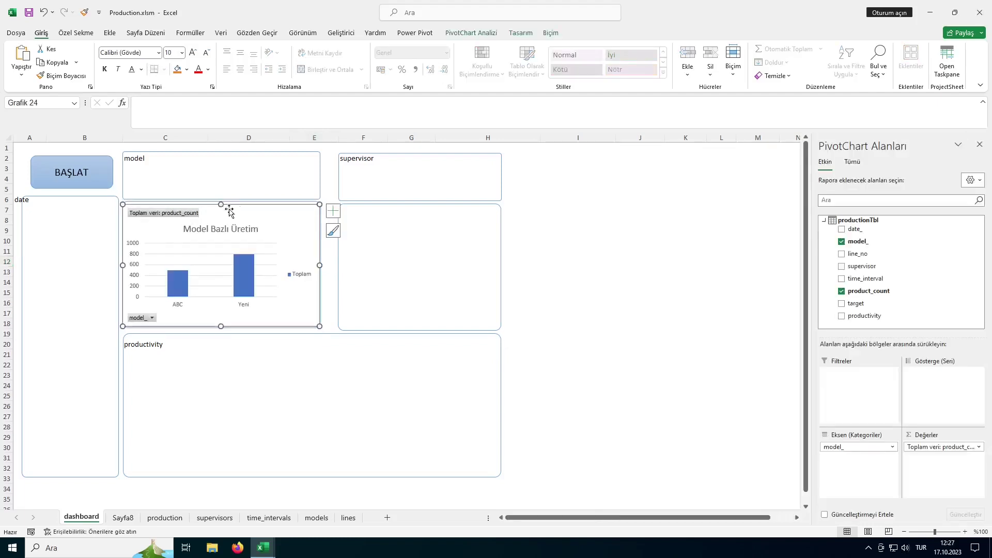
left_click(327, 181)
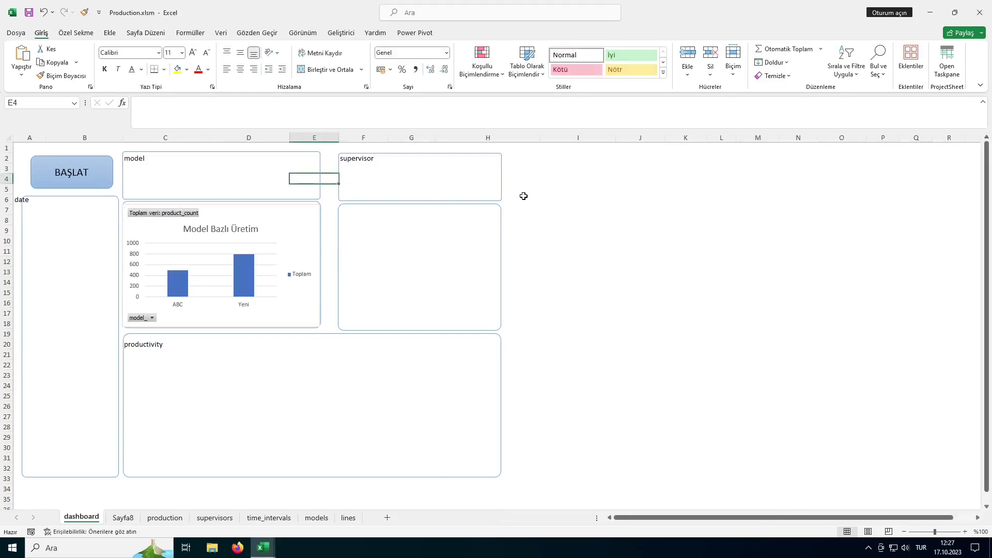
- Set the blue gradient JPG from Downloads as the dashboard sheet's background picture
left_click(149, 36)
left_click(260, 53)
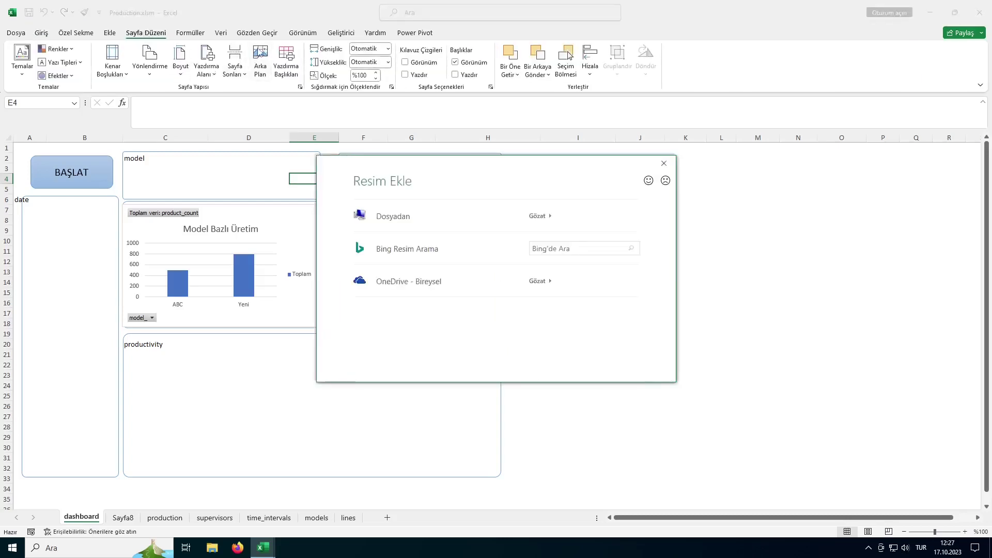
left_click(394, 220)
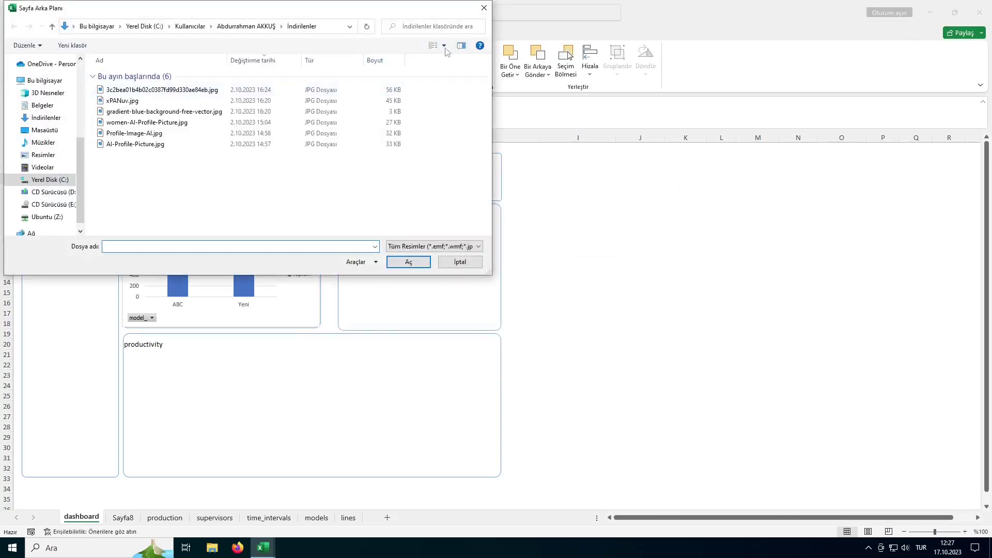
left_click(433, 46)
left_click(150, 81)
left_click(414, 257)
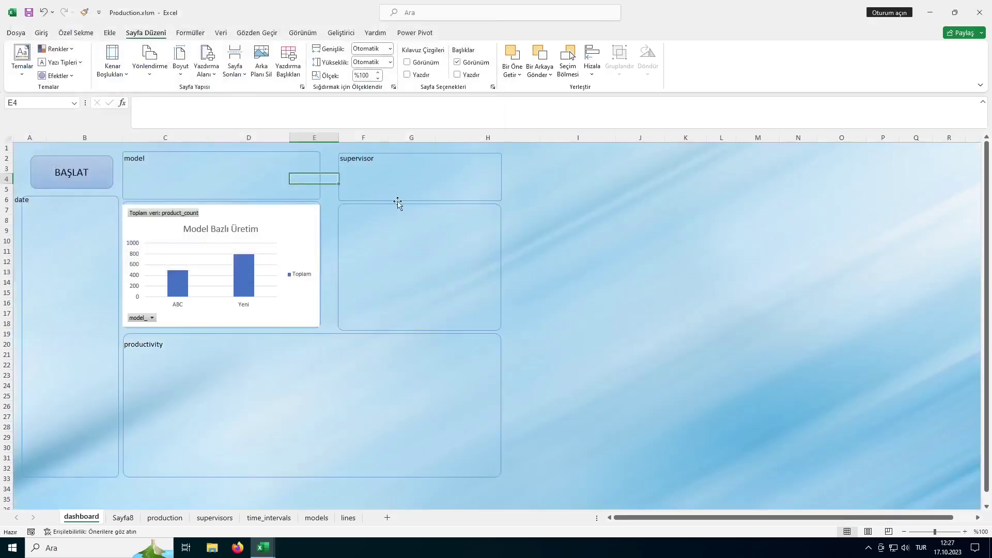
- Give the Model Bazlı Üretim chart area no fill and no border
left_click(301, 213)
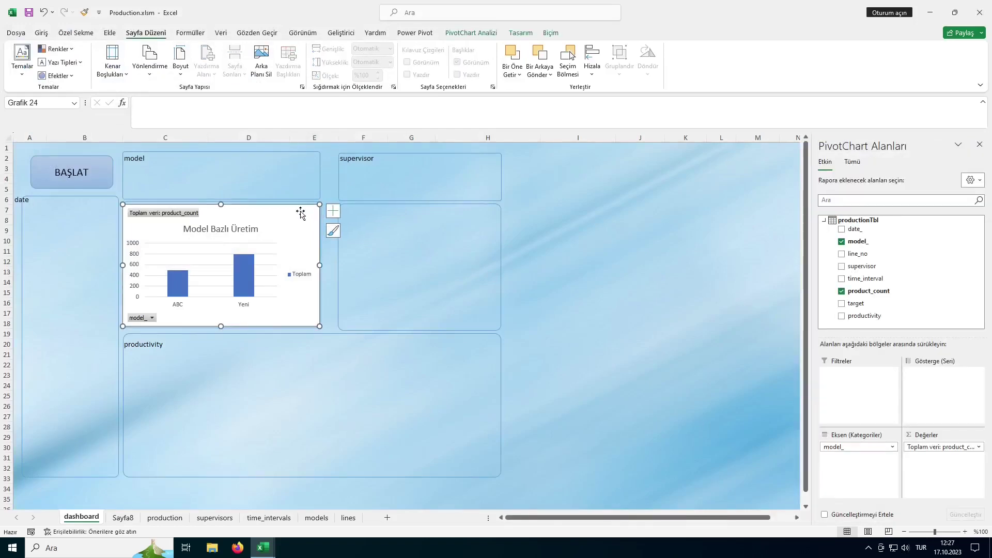
left_click(528, 34)
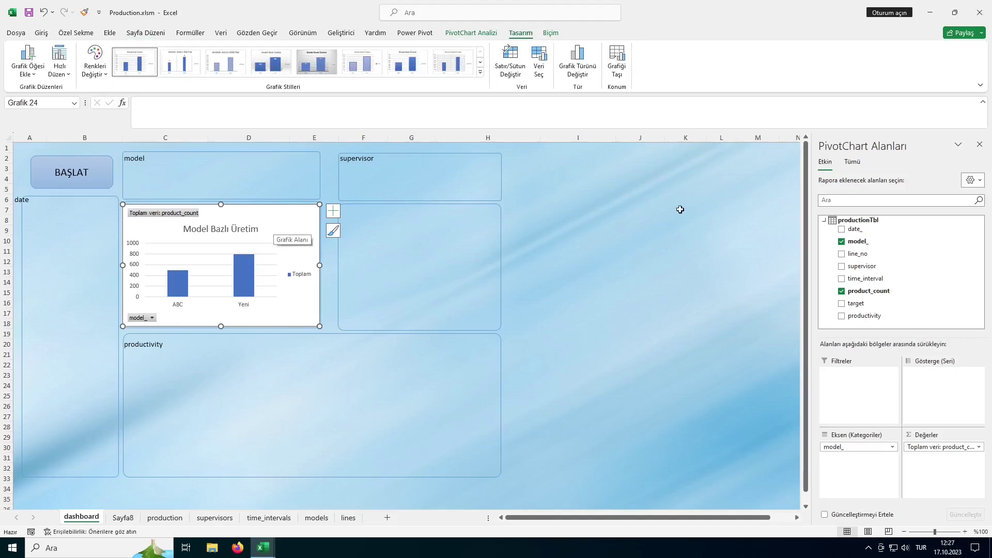
right_click(279, 212)
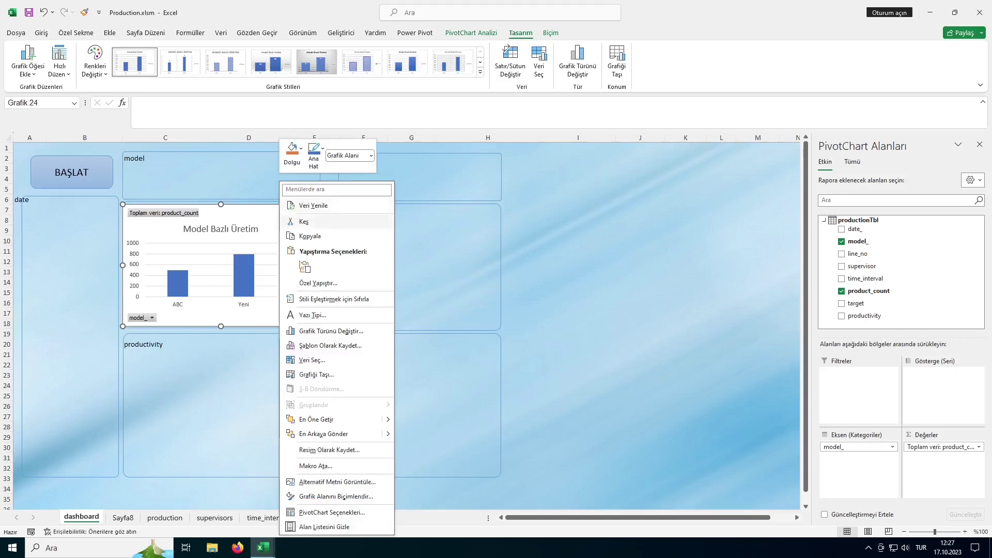
left_click(322, 497)
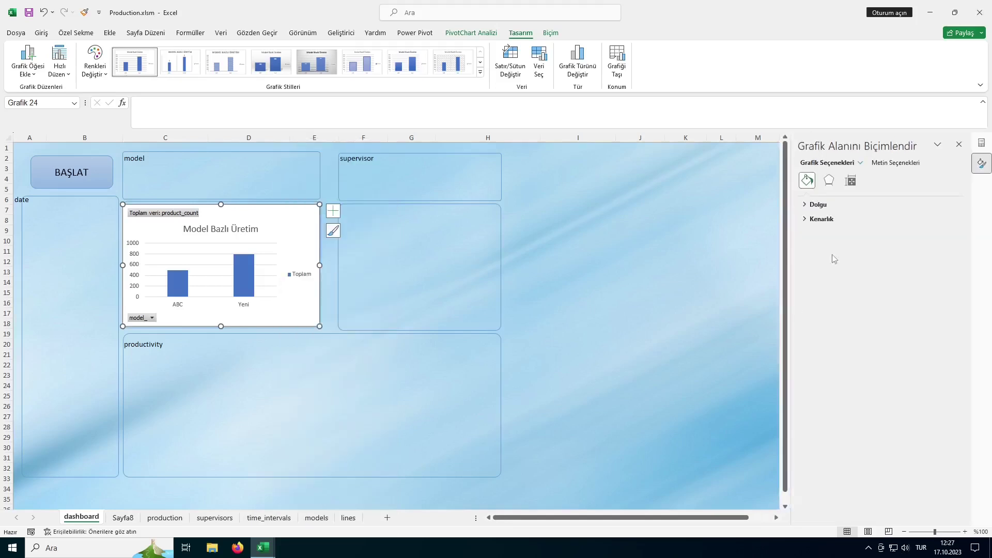
left_click(808, 205)
left_click(812, 220)
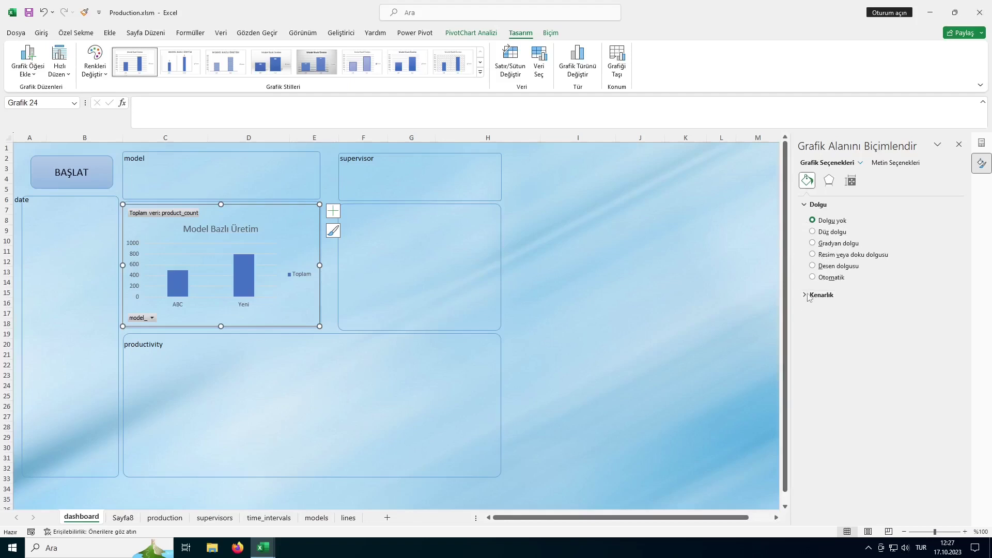
left_click(810, 295)
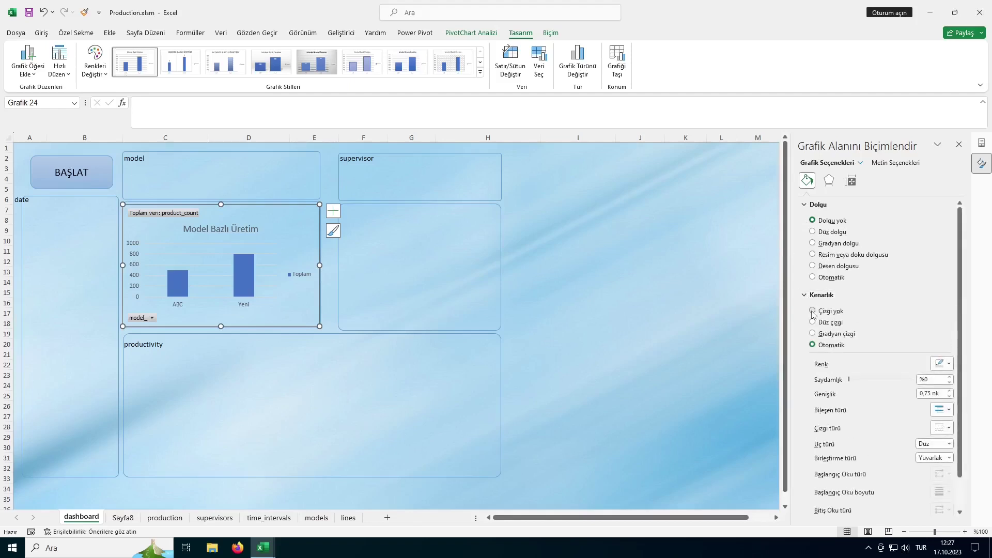
left_click(396, 282)
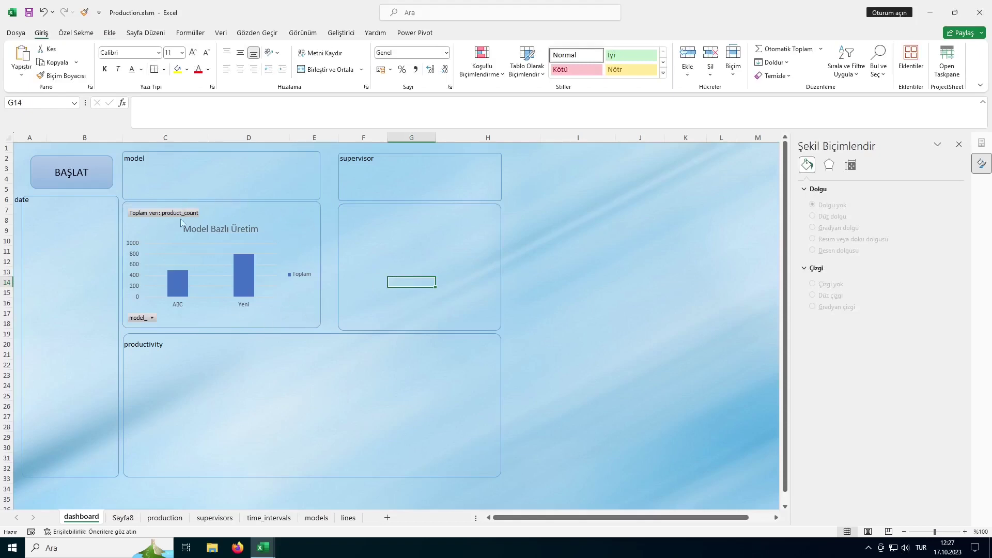
- Make the Model Bazlı Üretim chart's text black
left_click(255, 216)
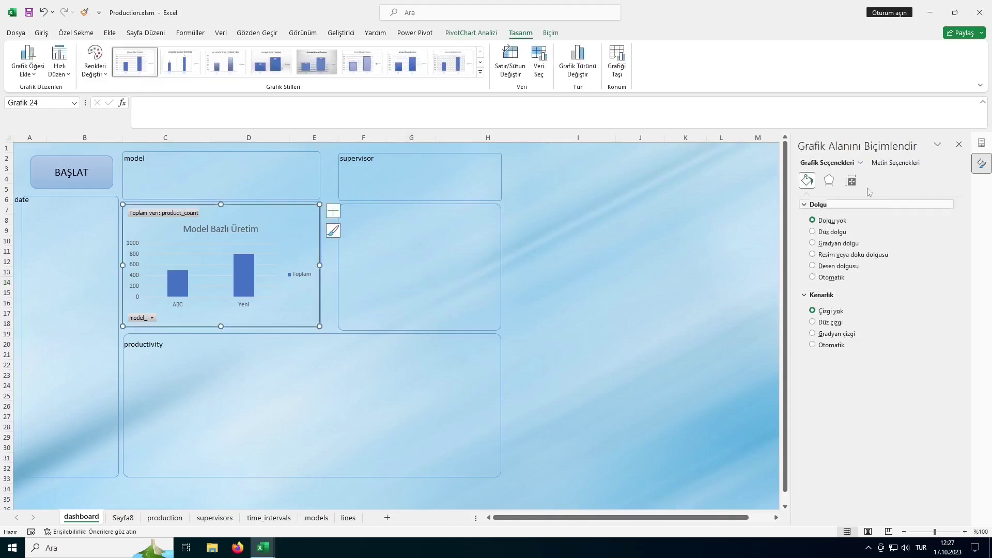
left_click(885, 163)
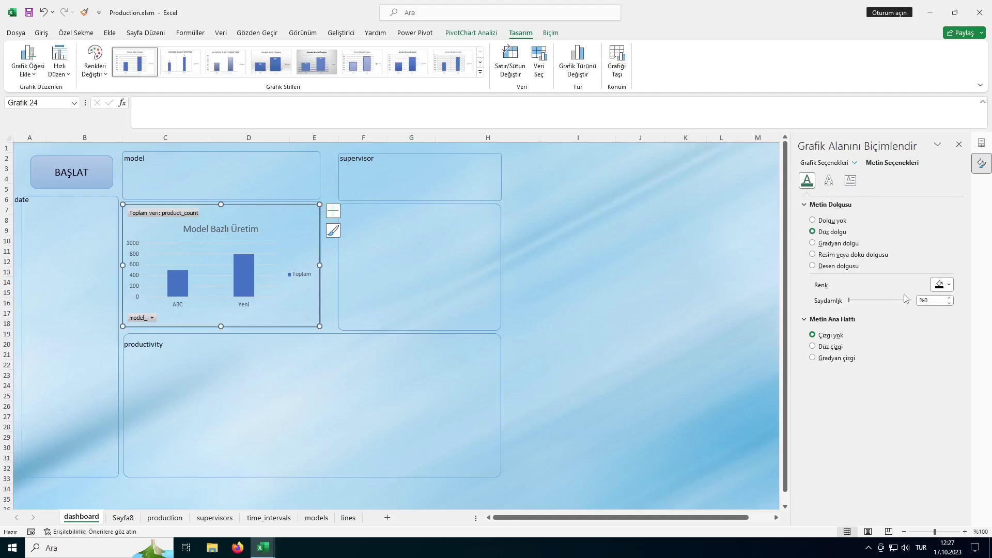
left_click(949, 285)
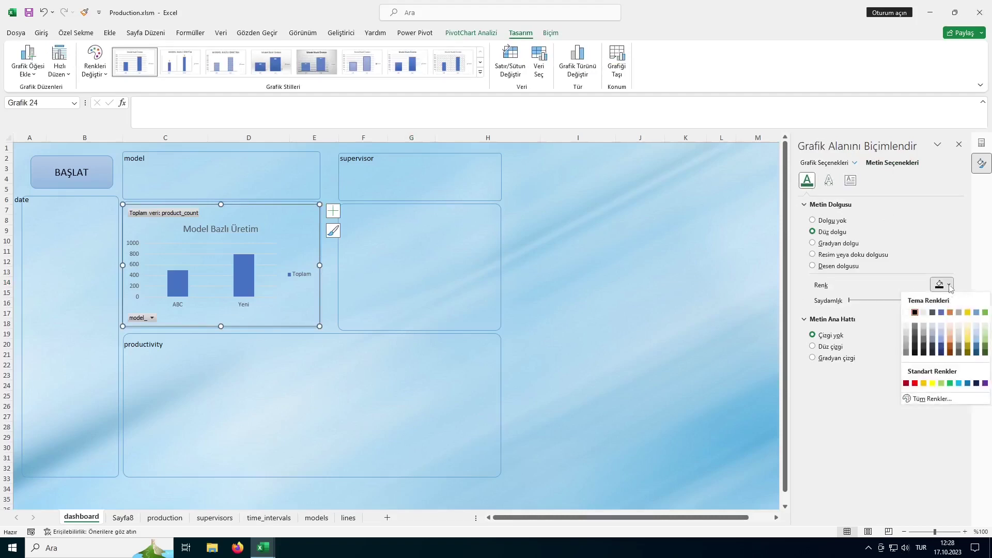
left_click(915, 312)
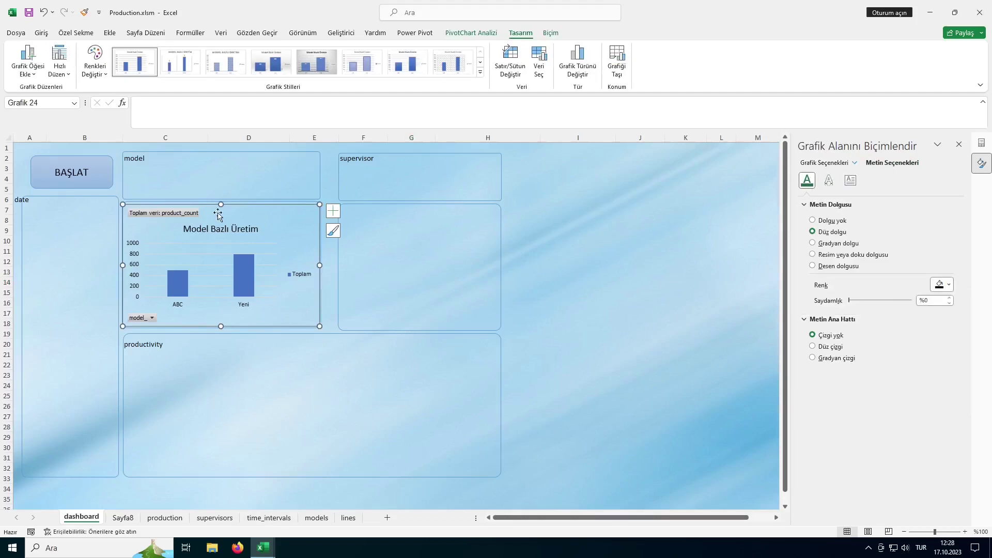
left_click(270, 183)
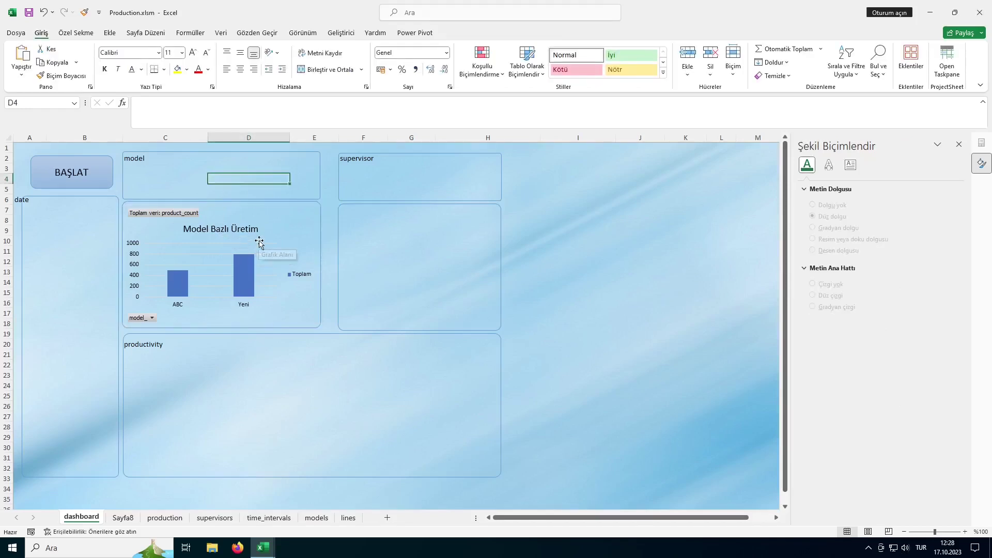
- Create a new PivotTable from the production table on a new sheet, adding it to the Data Model
left_click(165, 518)
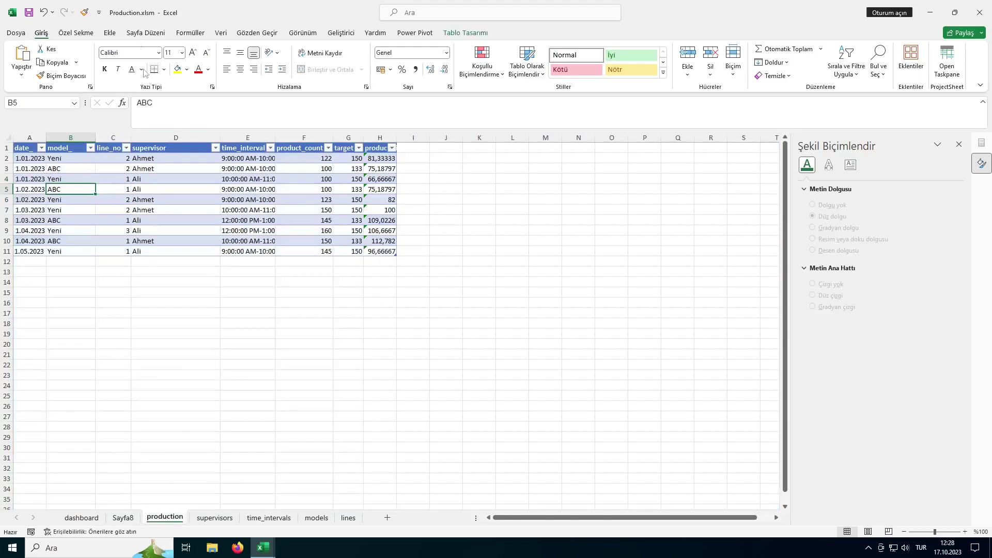
left_click(110, 33)
left_click(25, 57)
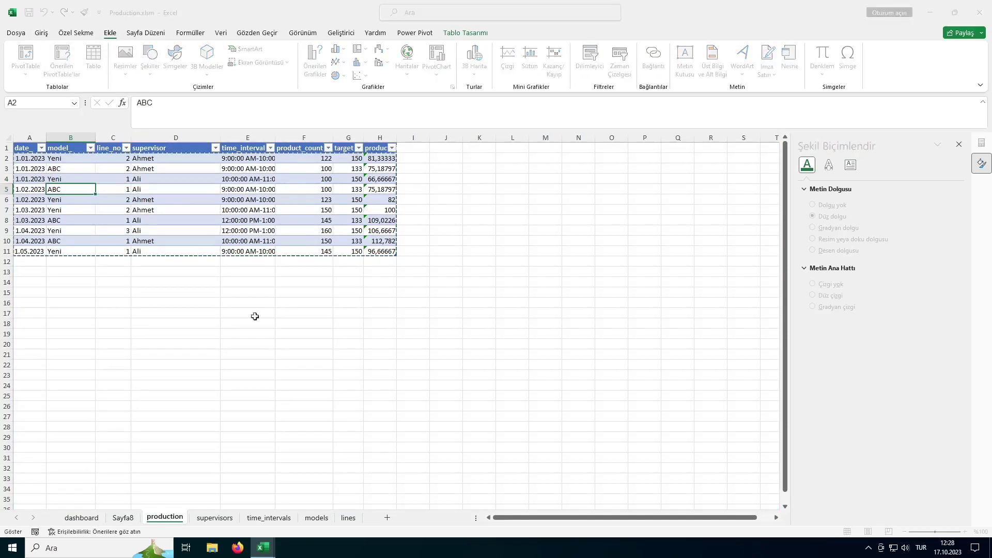
left_click(376, 205)
left_click(495, 219)
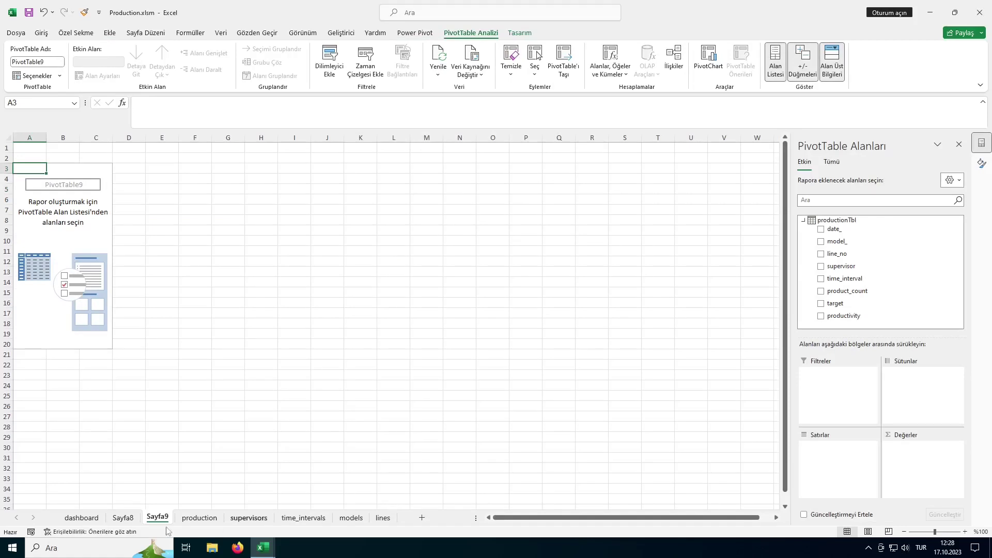
- On Sayfa9, put supervisor in Rows and productivity in Values
left_click(90, 517)
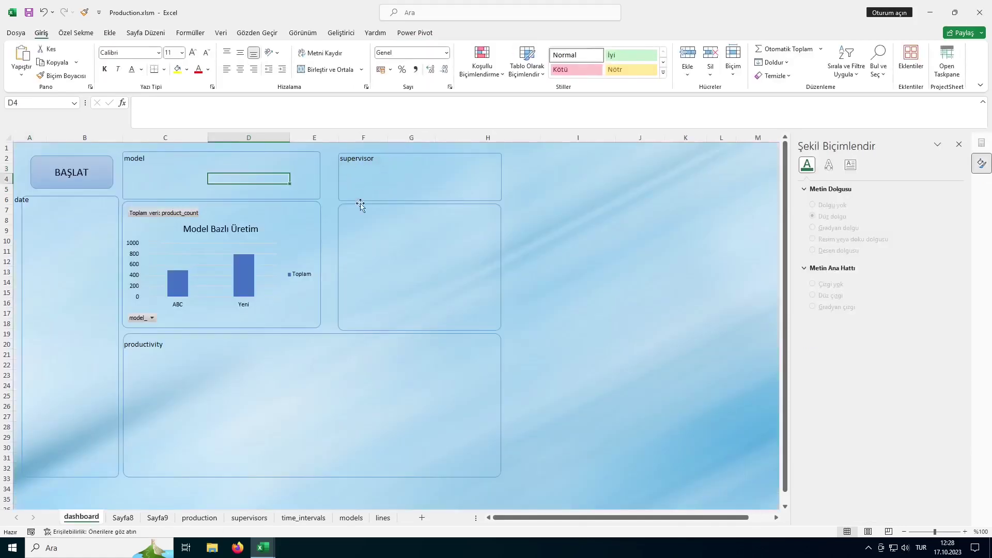
left_click(123, 517)
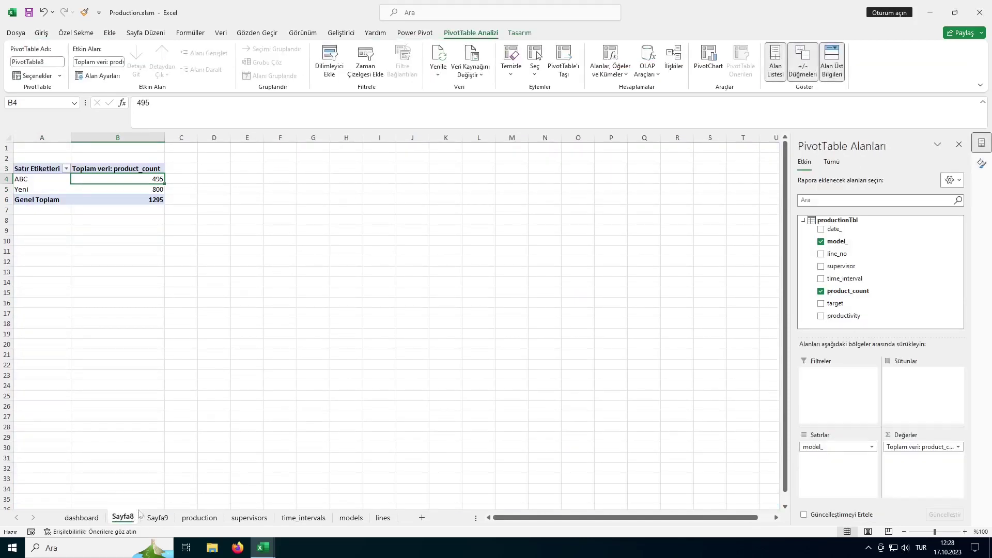
left_click(155, 517)
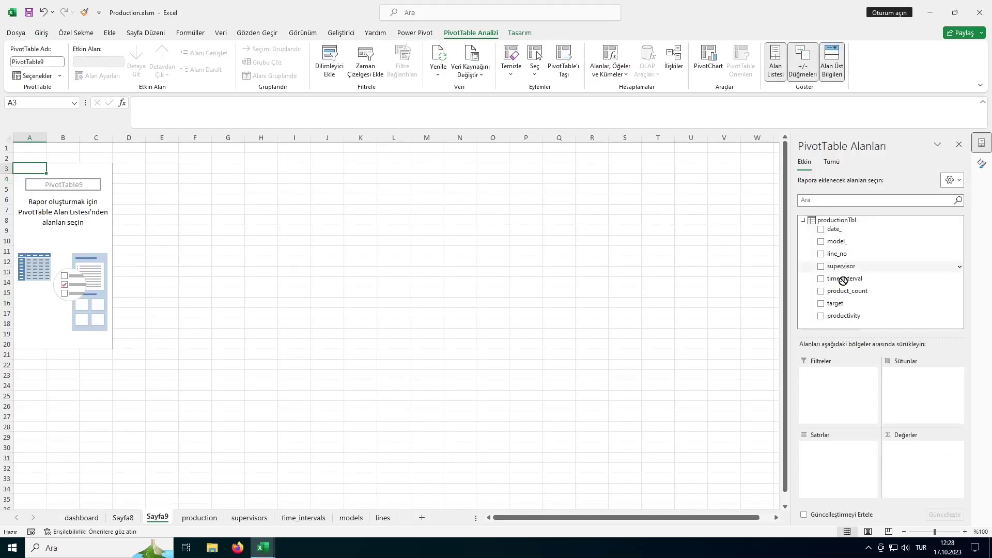
left_click_drag(842, 266, 851, 463)
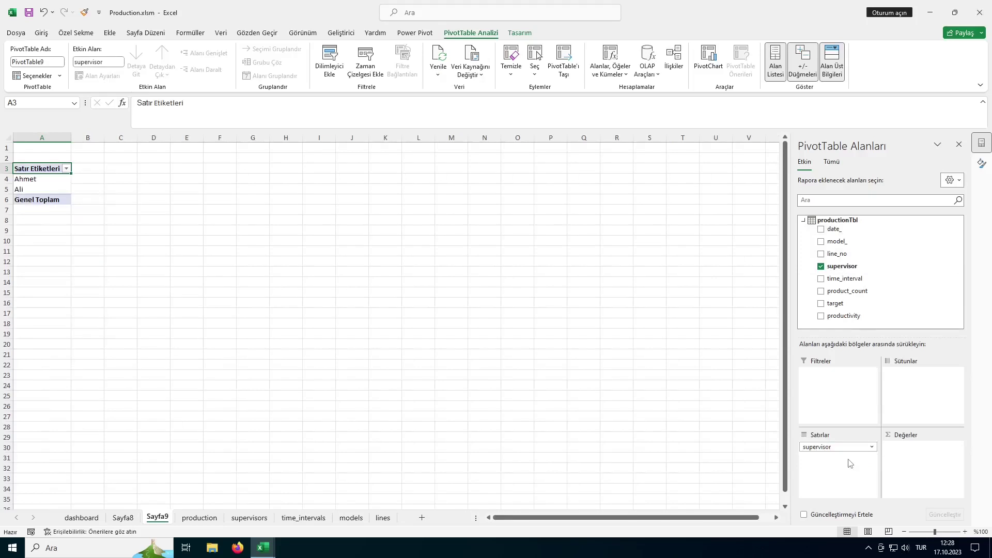
left_click_drag(848, 316, 911, 471)
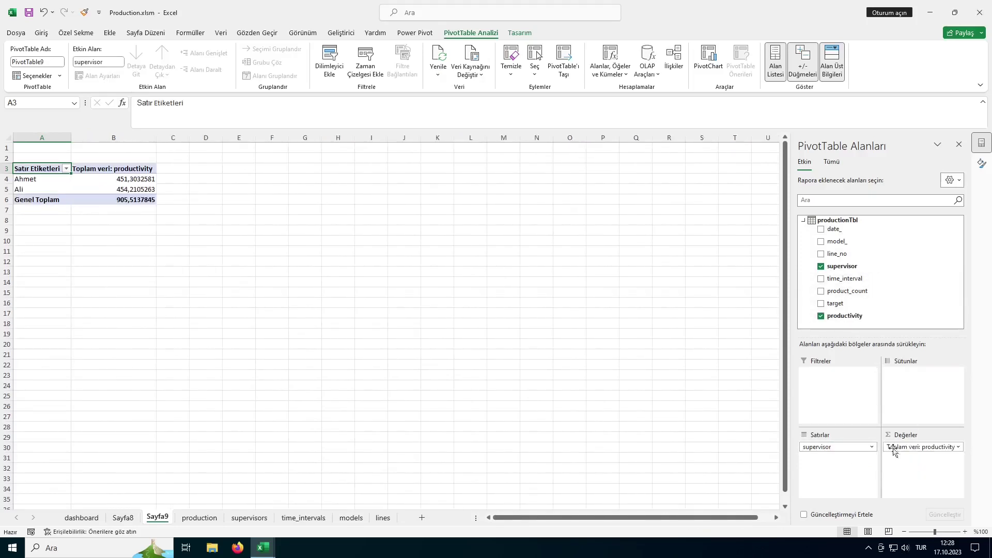
left_click_drag(129, 179, 129, 191)
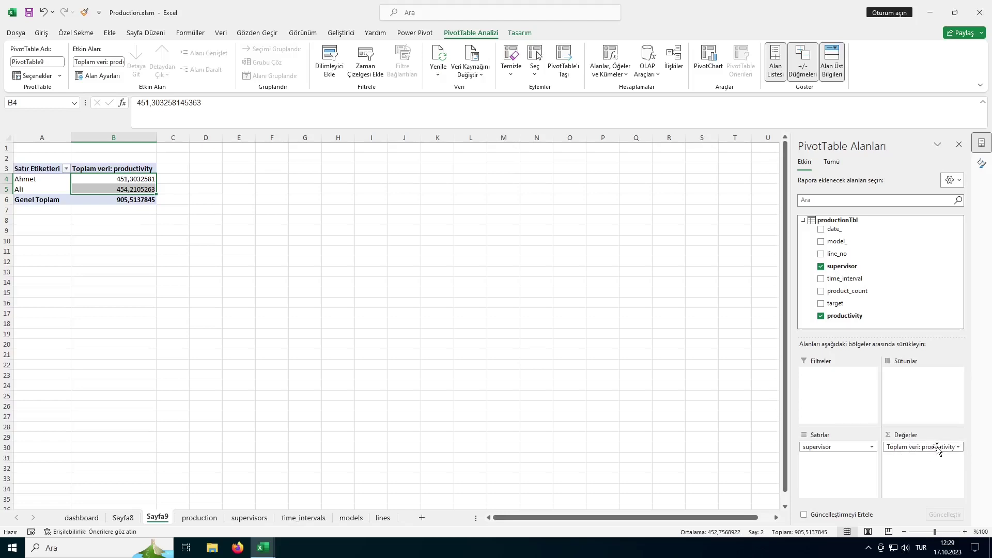
- Summarise productivity as Average in Number format with 2 decimals (overall 90,55)
left_click(957, 447)
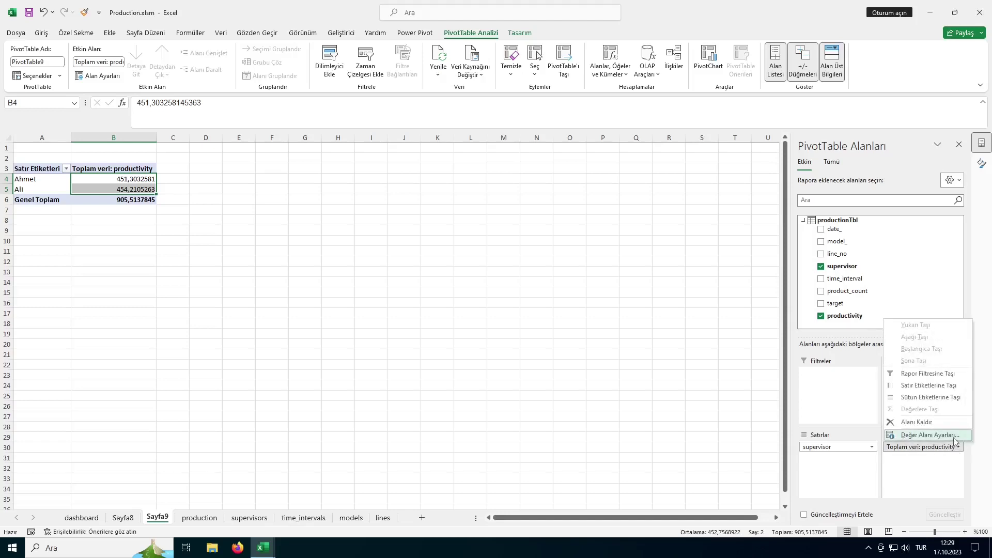
left_click(946, 435)
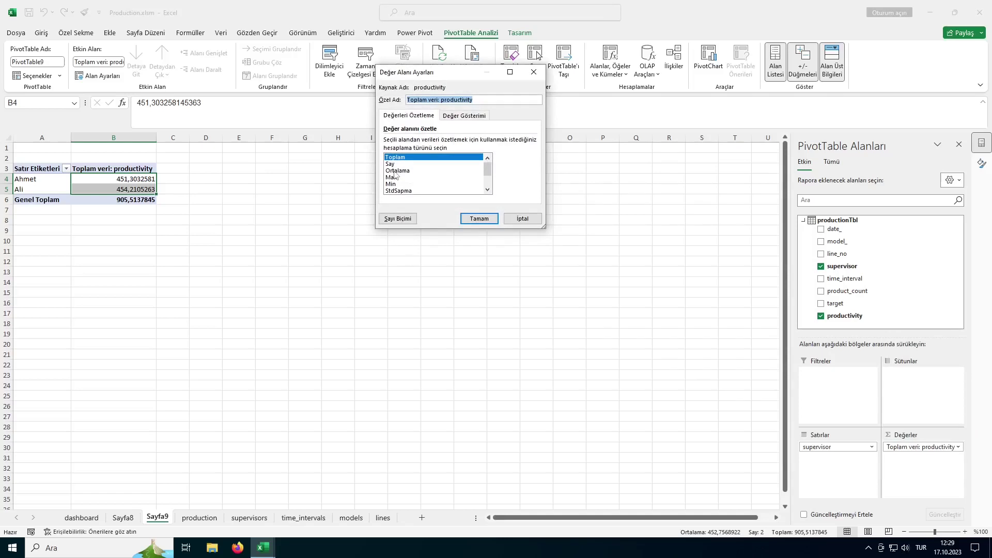
left_click(396, 172)
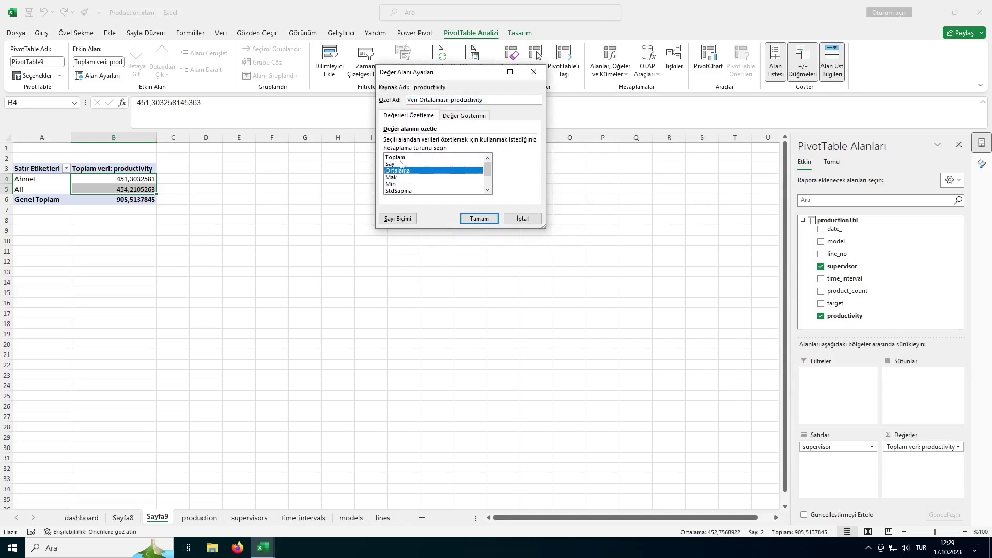
left_click(403, 221)
left_click(351, 78)
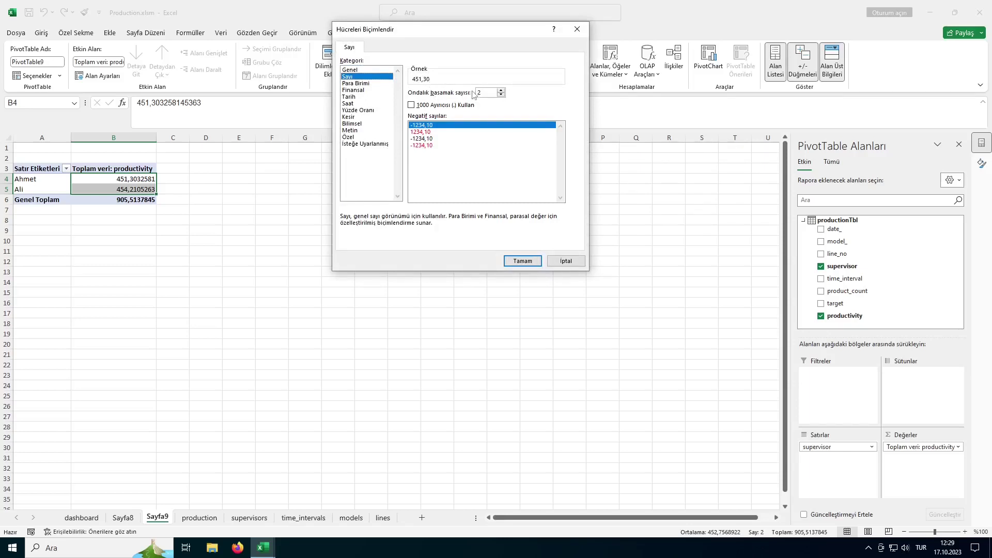
left_click(523, 261)
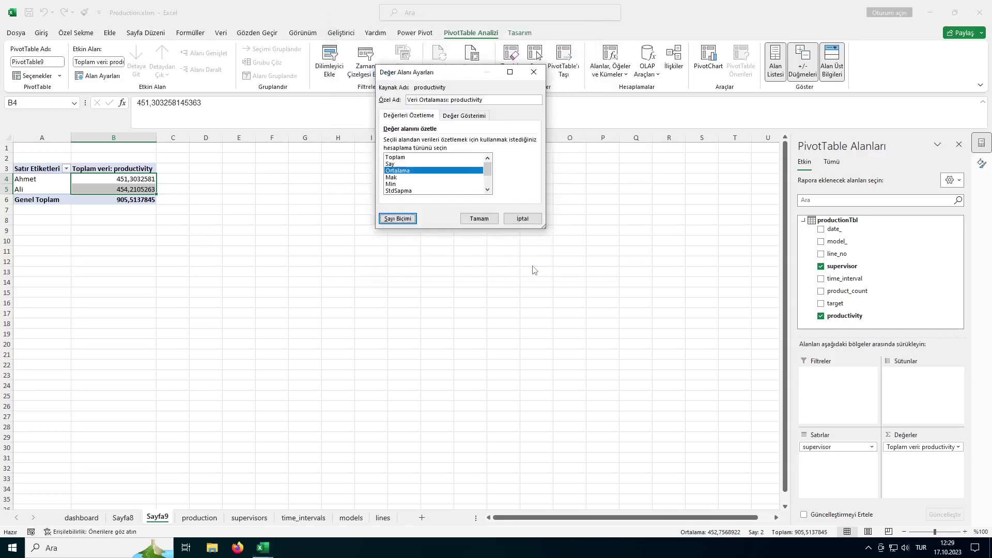
left_click(486, 219)
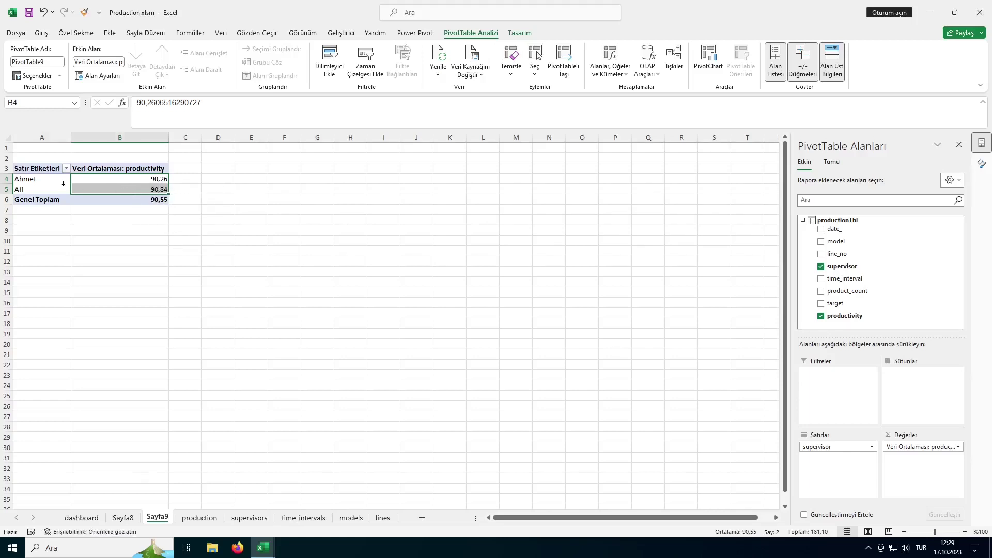
- Insert a clustered bar PivotChart of average productivity by supervisor
left_click(82, 179)
left_click(708, 59)
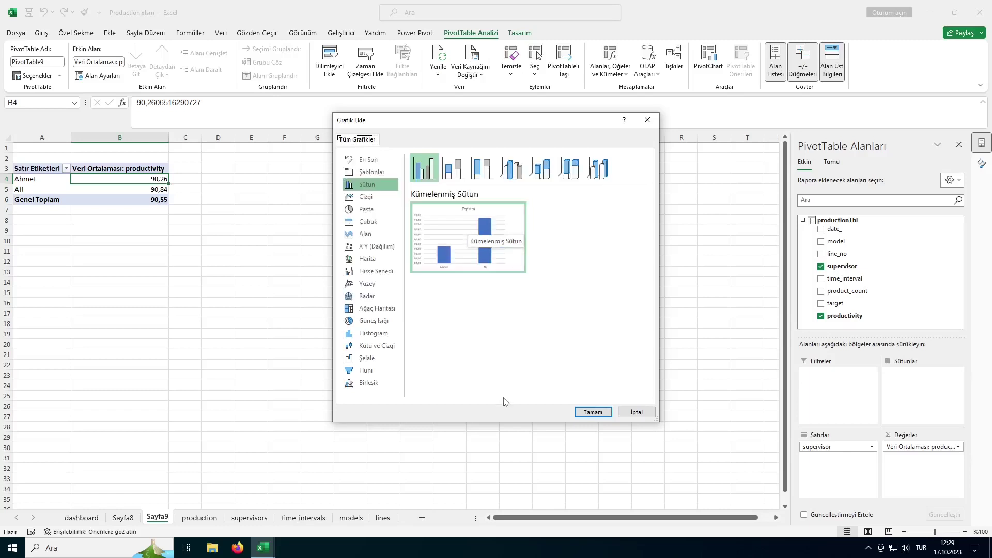
left_click(370, 224)
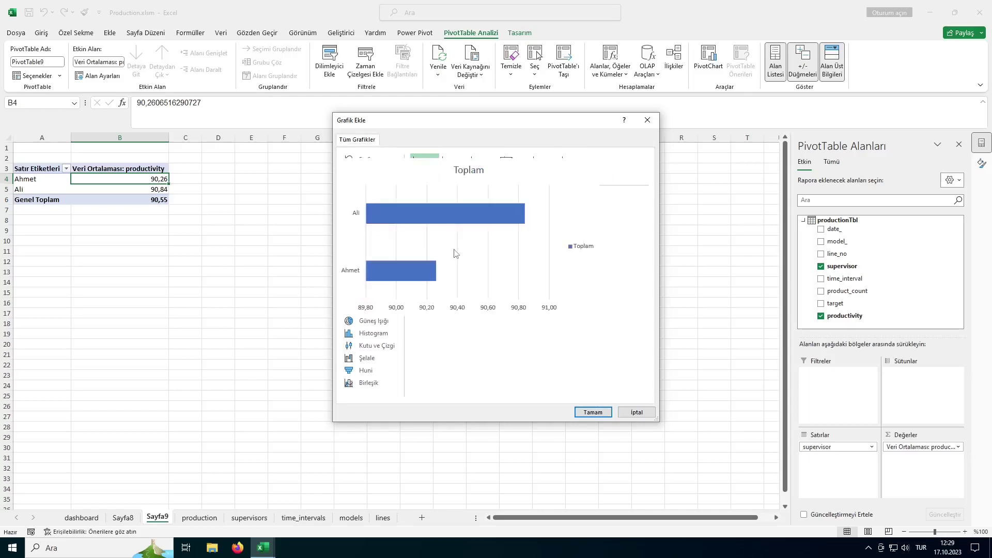
left_click(593, 412)
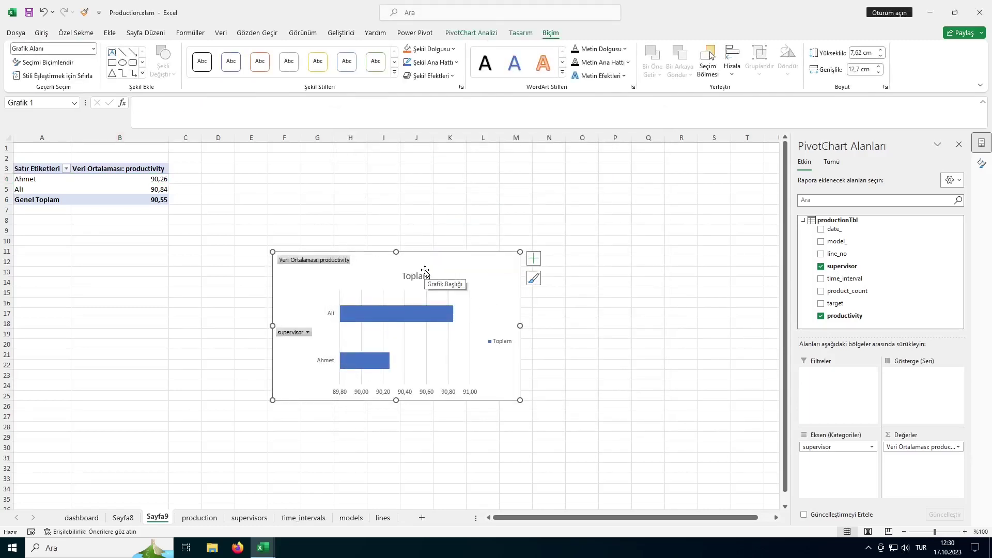
- Move the productivity chart into the empty panel below the supervisor label on the dashboard
key("ctrl+x")
key("ctrl+Page_Up")
key("ctrl+Page_Up")
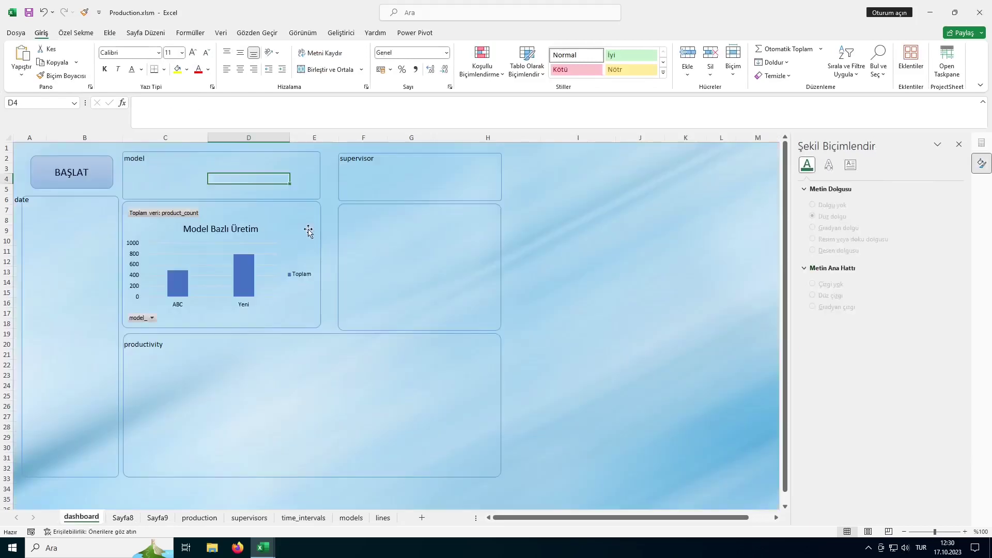
left_click(342, 207)
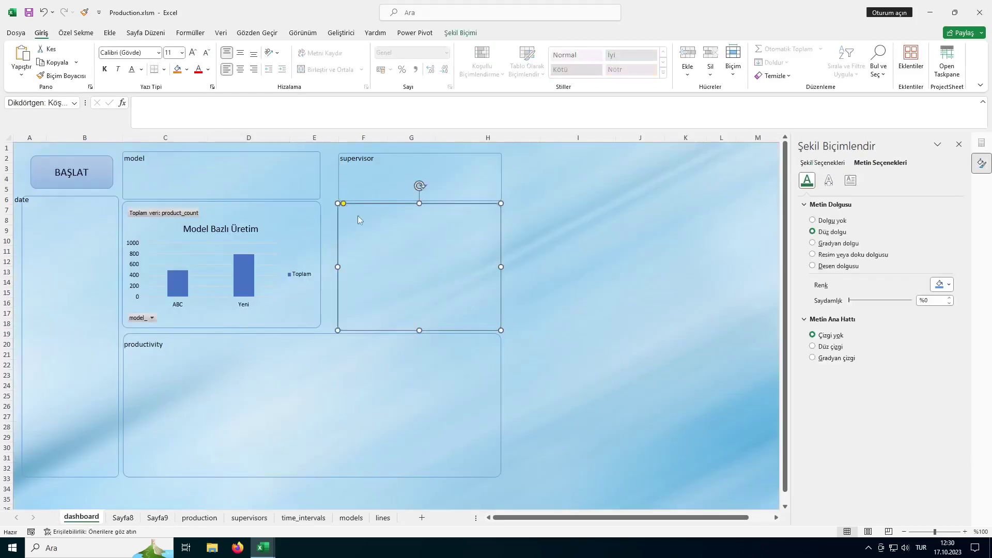
key("ctrl+v")
- Shrink the supervisor chart to fit its panel and remove its background fill
left_click_drag(574, 353, 498, 331)
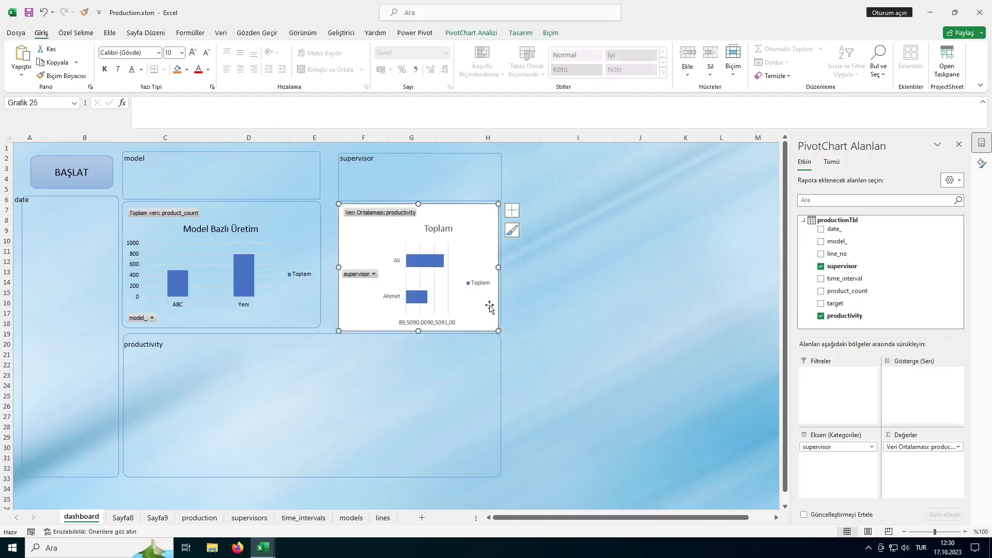
right_click(464, 253)
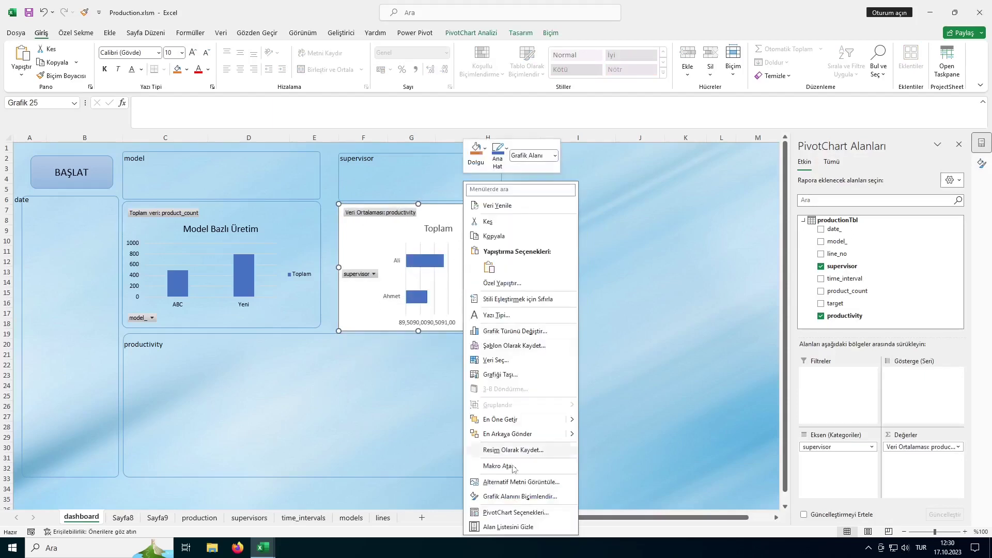
left_click(520, 497)
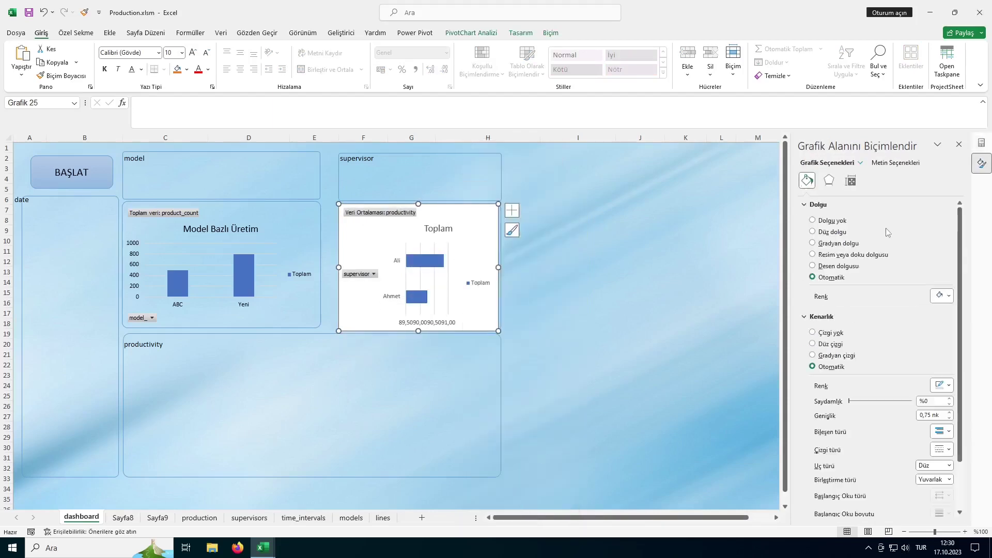
left_click(829, 222)
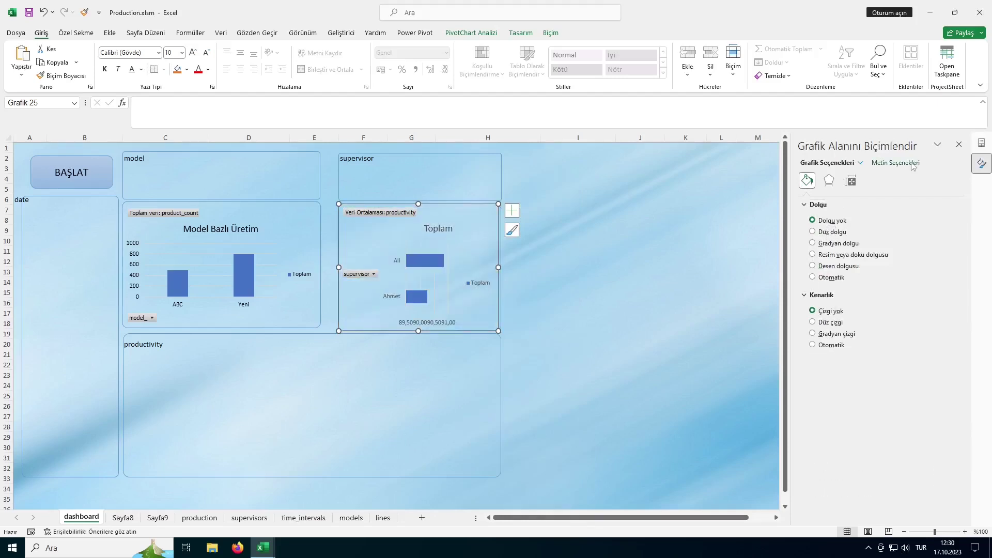
- Make the supervisor productivity chart's text black
left_click(895, 162)
left_click(934, 284)
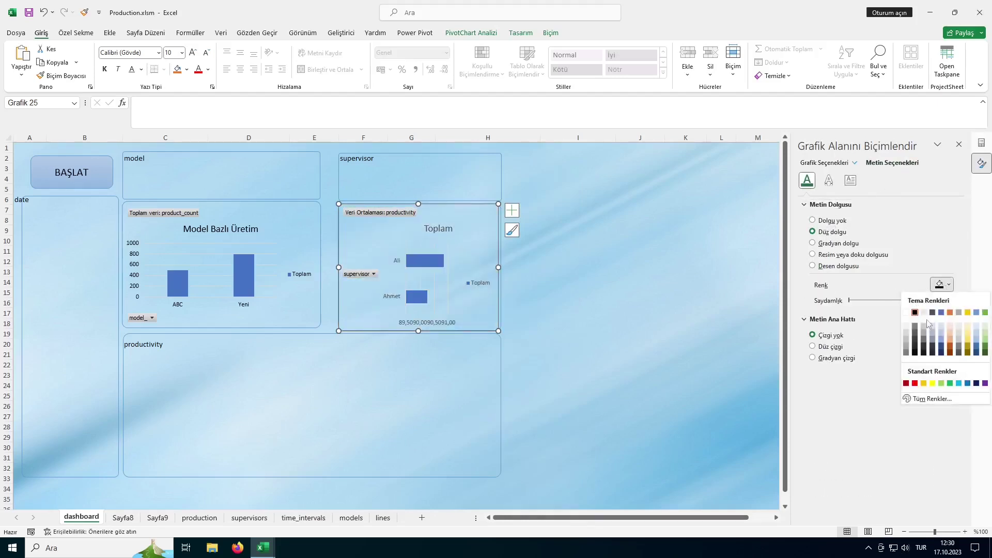
left_click(915, 313)
left_click(633, 288)
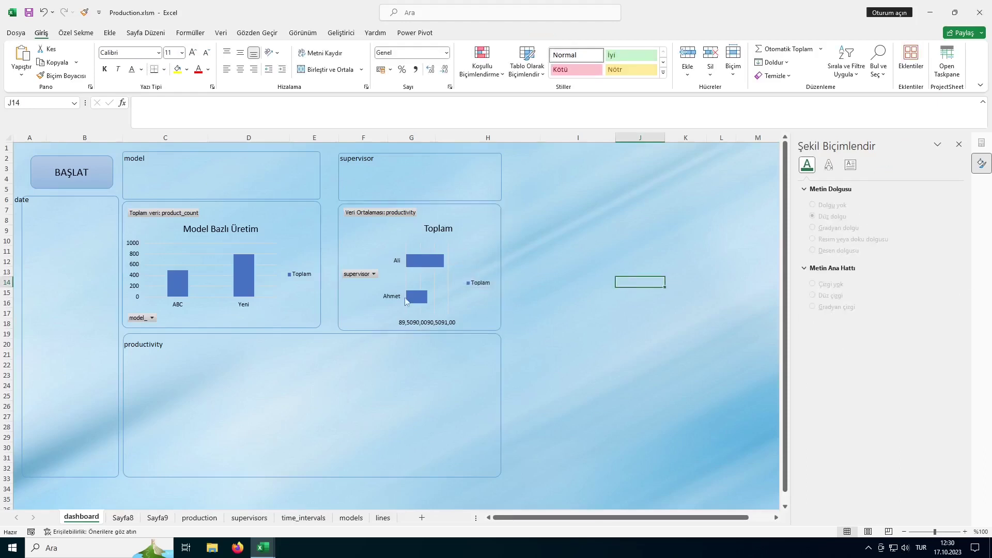
left_click(440, 250)
left_click(460, 227)
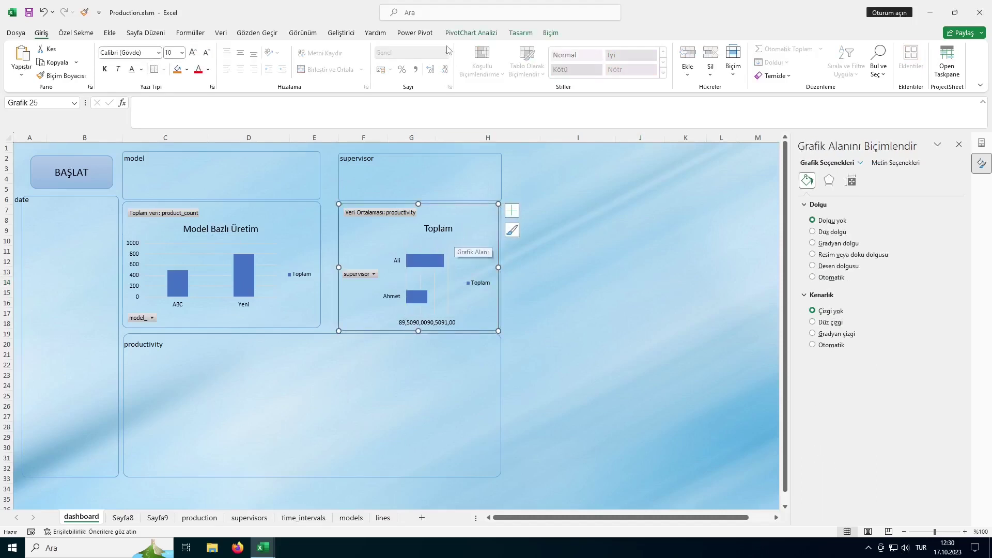
- Change the supervisor chart to a 2-D Clustered Column chart after briefly trying 3-D Clustered Column
left_click(519, 33)
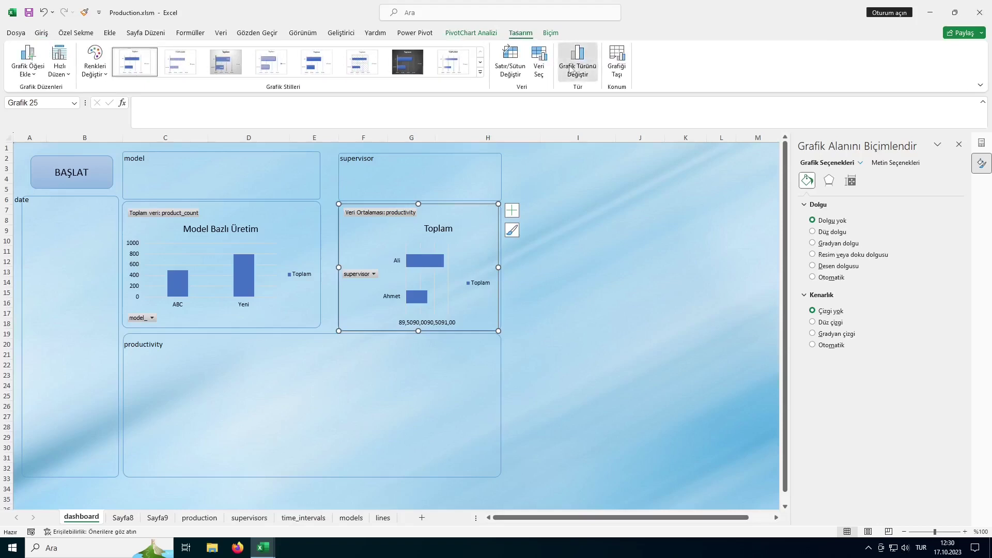
left_click(578, 62)
left_click(378, 185)
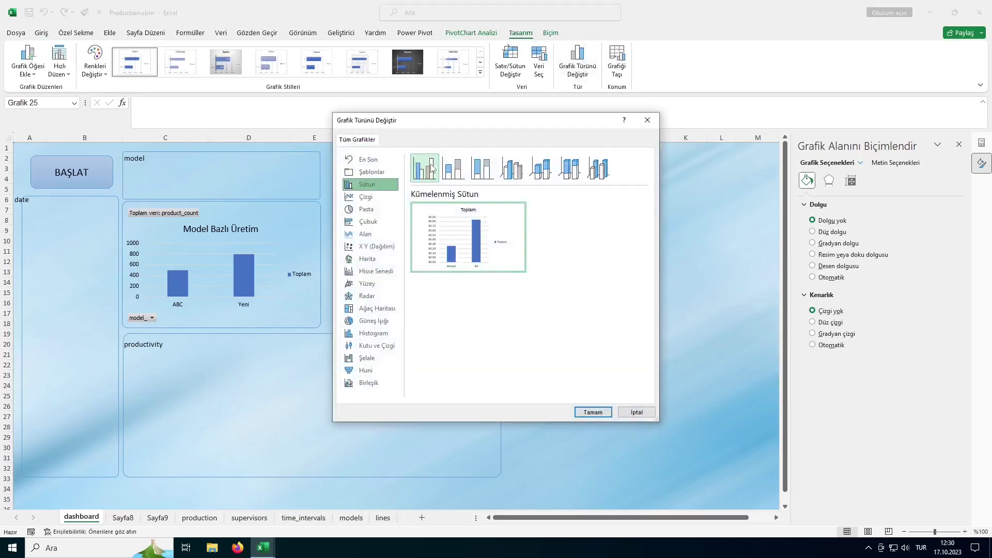
left_click(511, 169)
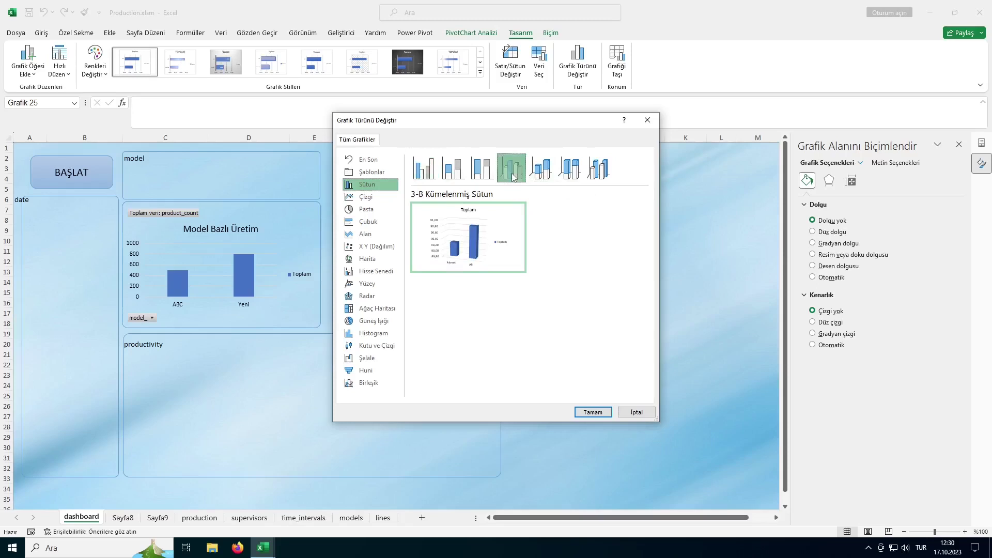
left_click(593, 412)
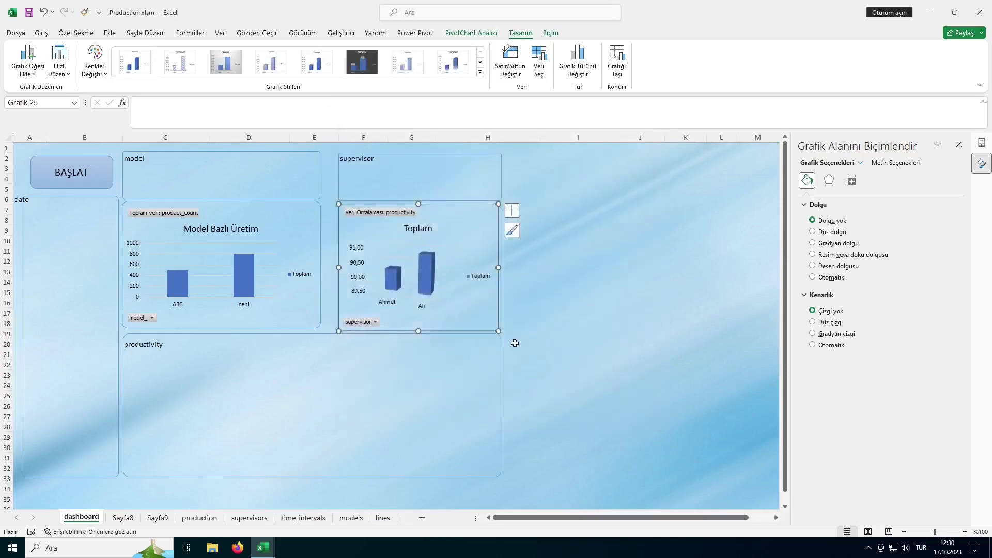
left_click(577, 61)
left_click(425, 167)
left_click(593, 411)
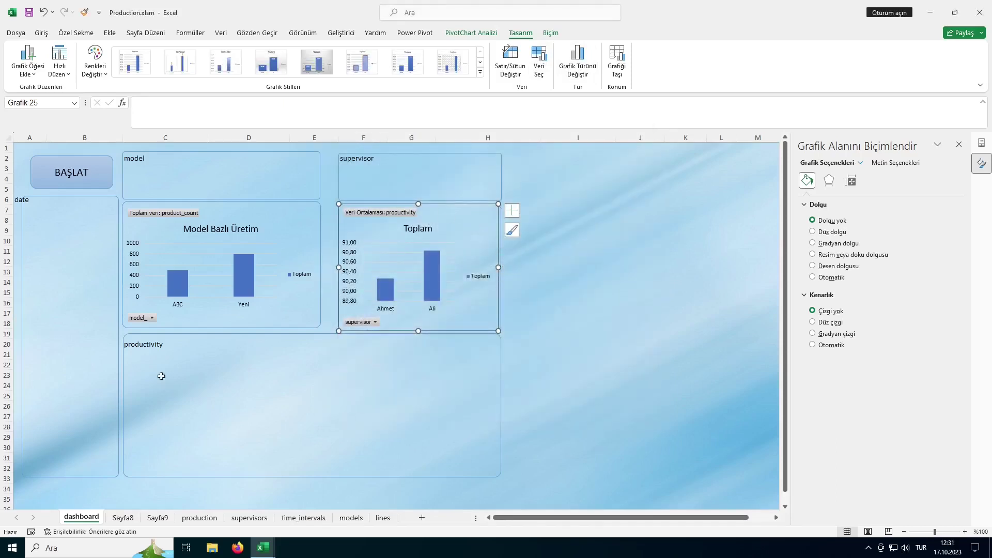
- Create a PivotTable from productionTbl on a new sheet, added to the Data Model
mouse_move(133, 345)
left_mouse_down()
mouse_move(280, 393)
mouse_move(384, 482)
left_mouse_up()
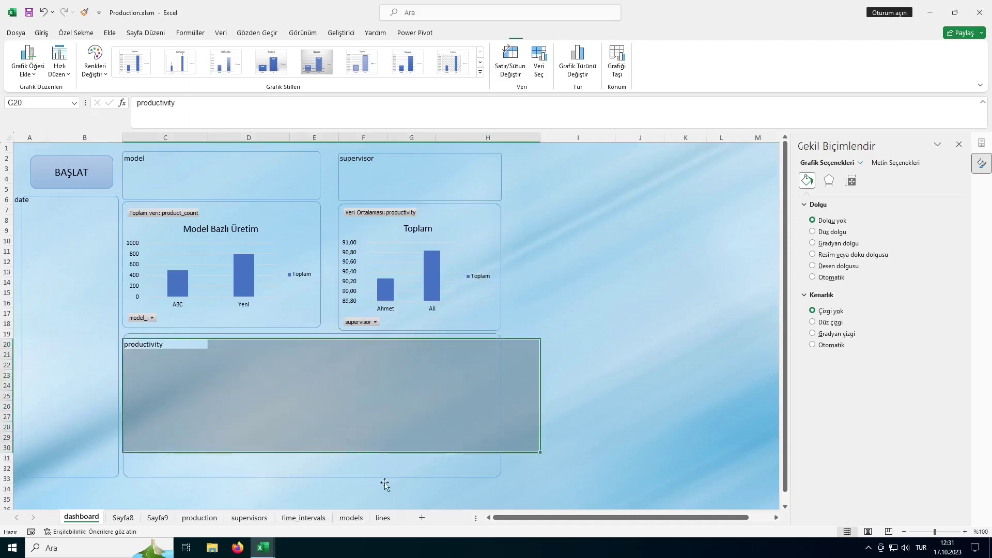
left_click(199, 517)
left_click(234, 211)
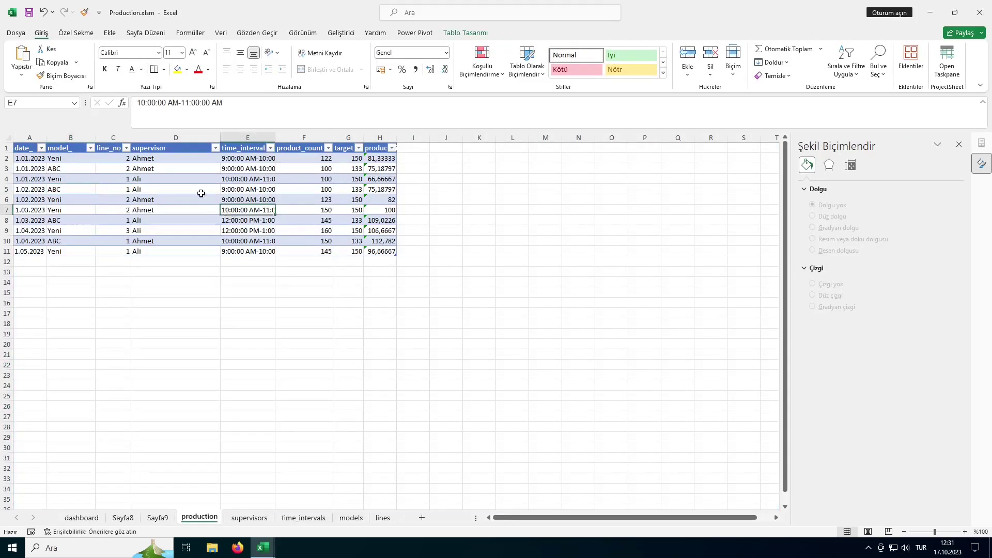
left_click(110, 33)
left_click(26, 56)
left_click(370, 205)
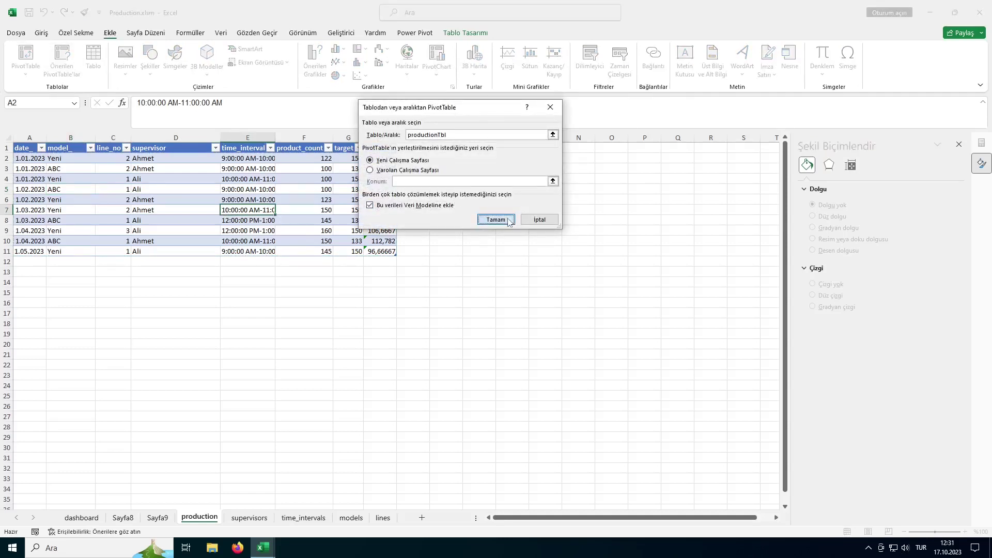
left_click(495, 220)
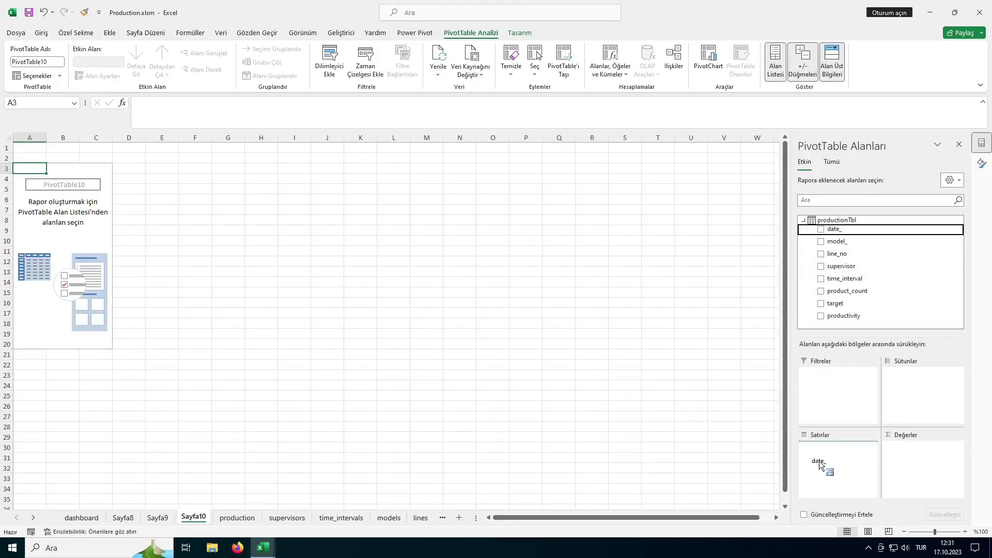
- Put date_ and model_ in Rows and product_count, target and productivity in Values
left_click_drag(851, 234, 823, 466)
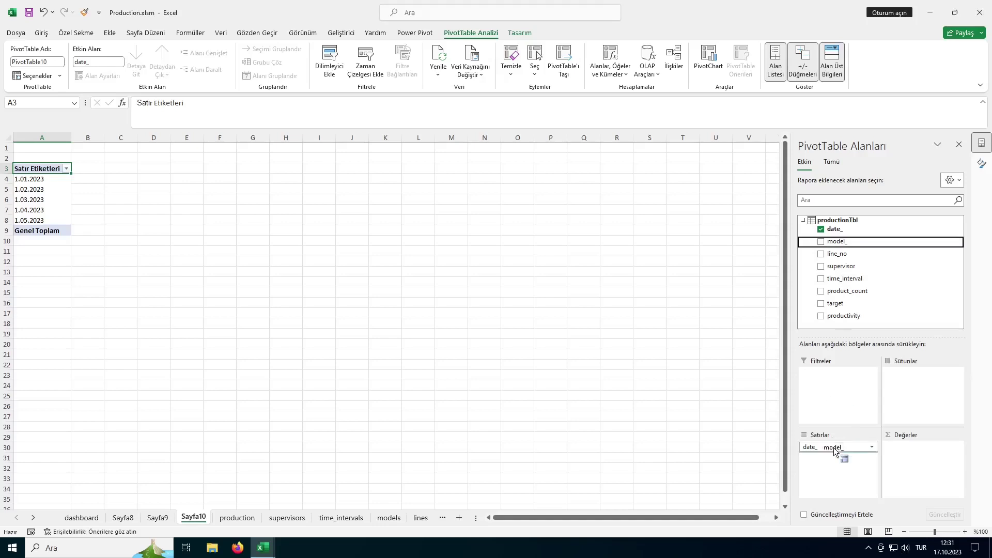
left_click_drag(846, 287, 835, 459)
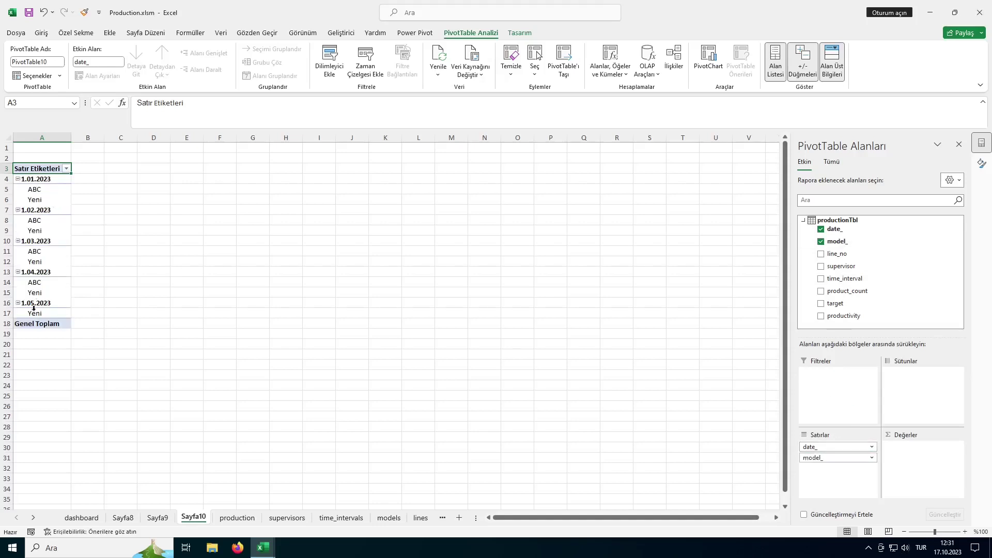
left_click_drag(848, 291, 932, 457)
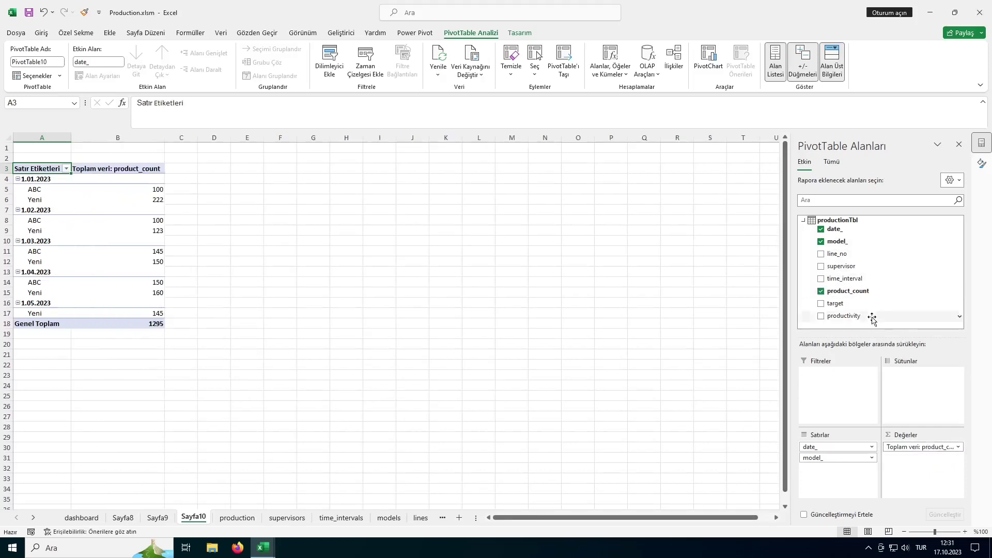
left_click_drag(853, 307, 925, 467)
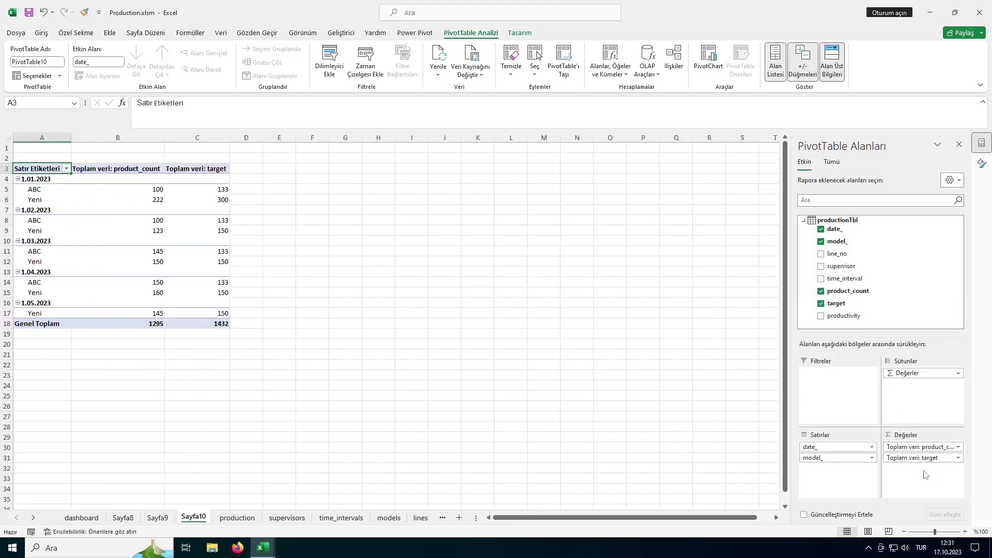
left_click_drag(850, 312, 923, 471)
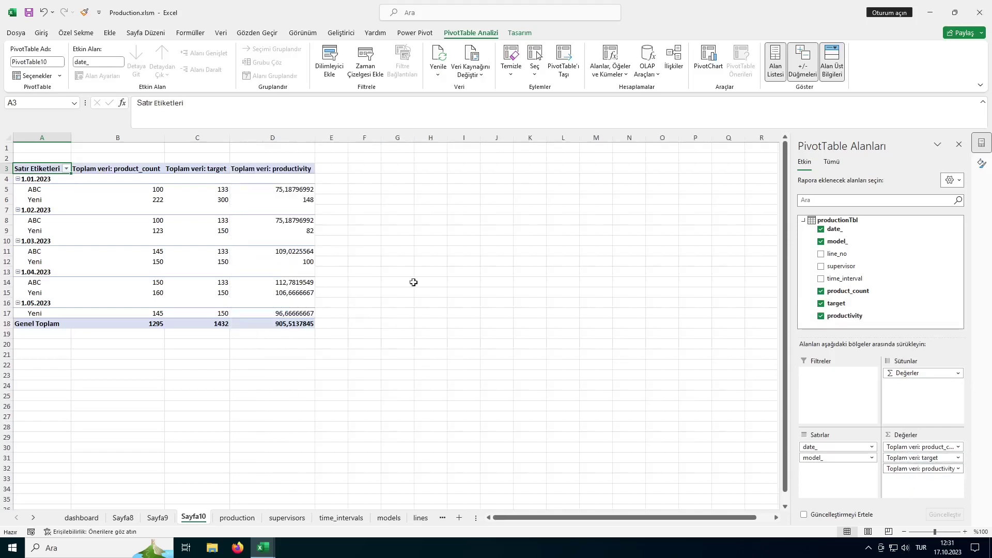
- Summarise productivity as an Average with Number format and 2 decimal places
left_click(930, 469)
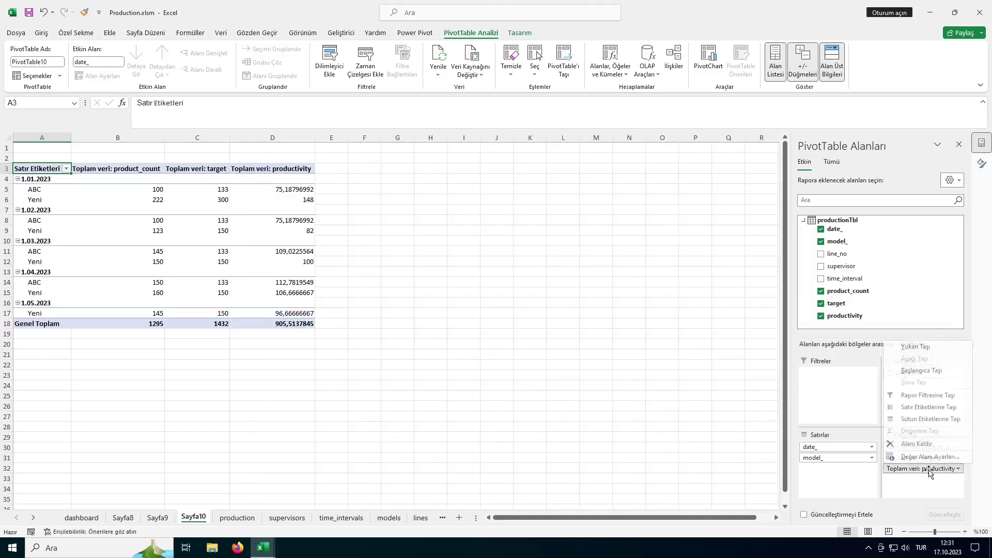
left_click(928, 458)
left_click(394, 171)
left_click(408, 219)
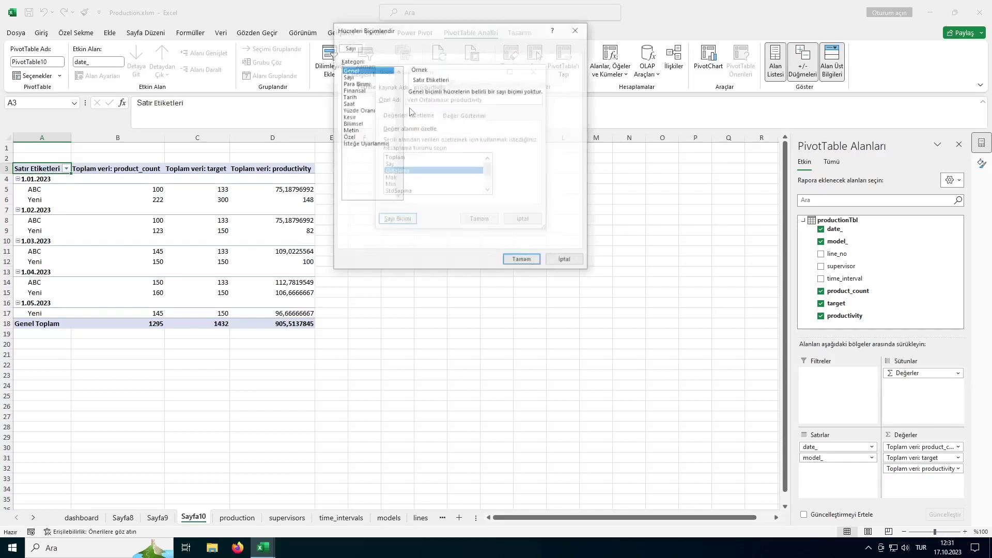
left_click(356, 77)
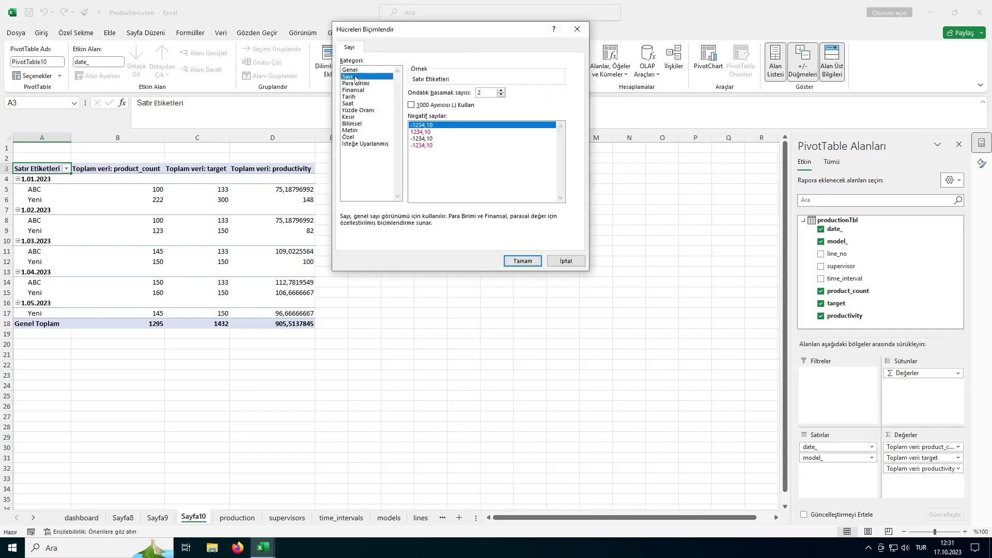
left_click(523, 261)
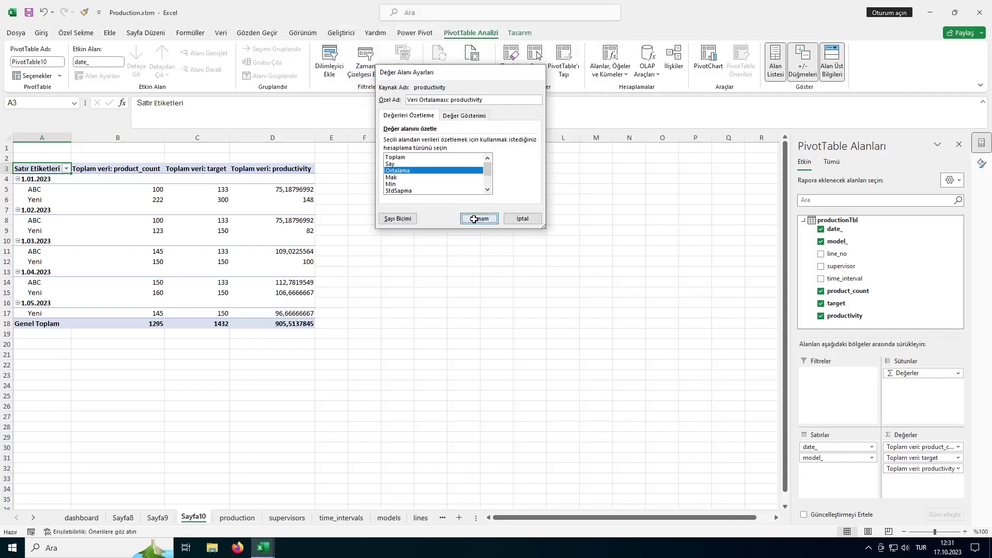
left_click(472, 217)
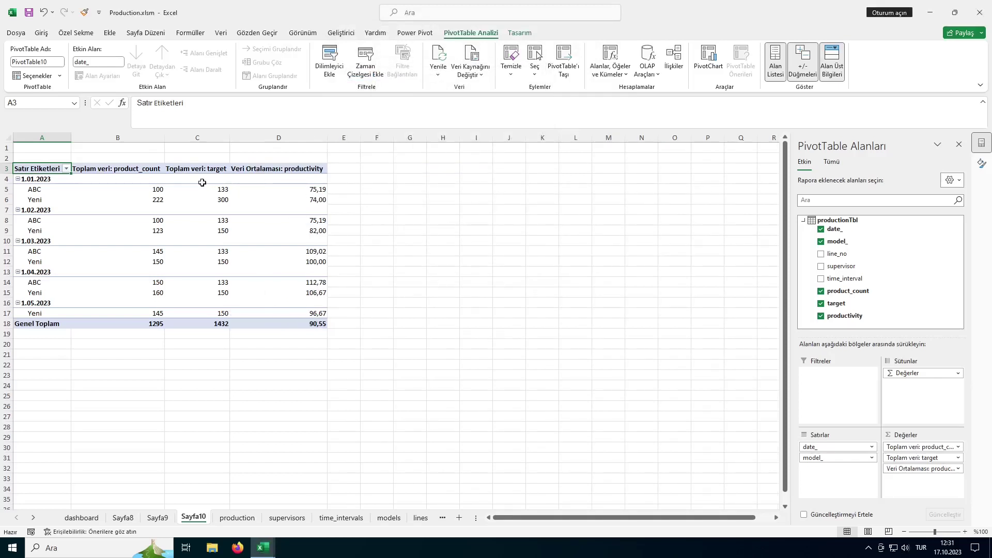
- Begin a PivotChart from the pivot table using the Combo chart type
left_click(186, 210)
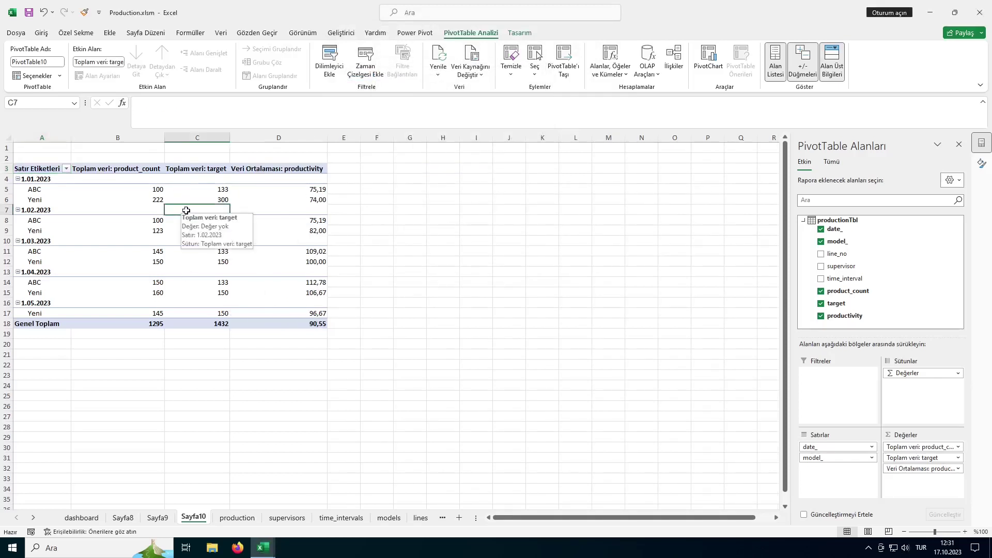
left_click(708, 59)
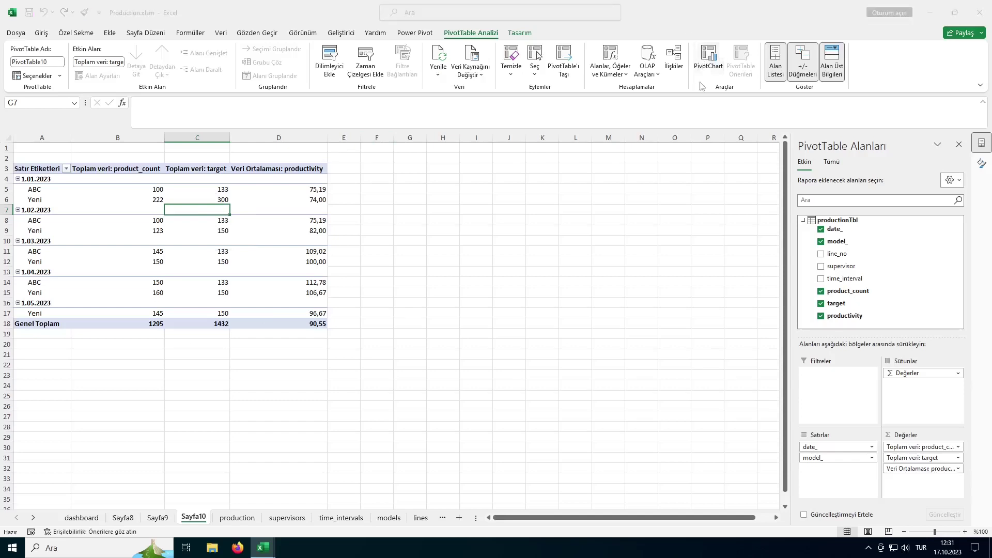
left_click(375, 384)
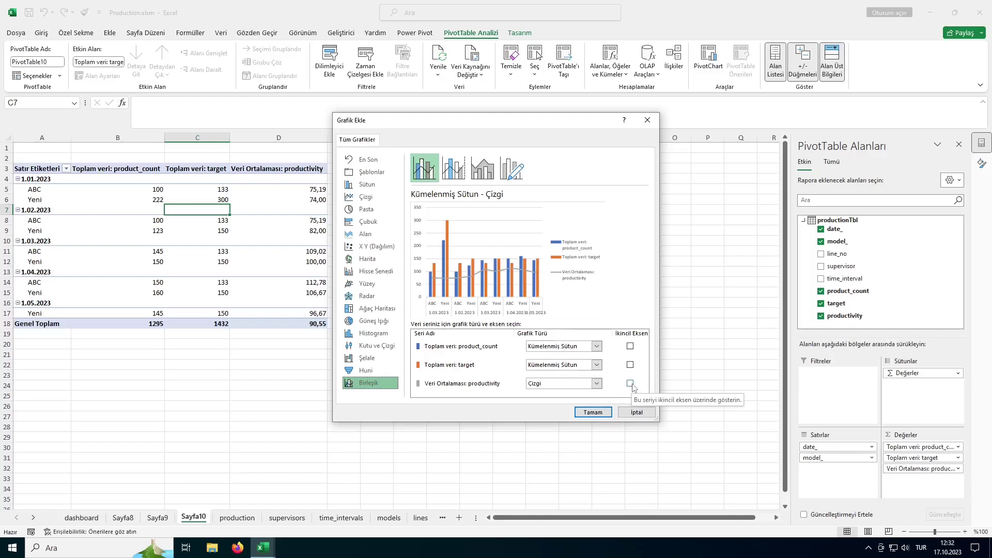
- Put the productivity line on a secondary axis and insert the column-line combo PivotChart
left_click(631, 384)
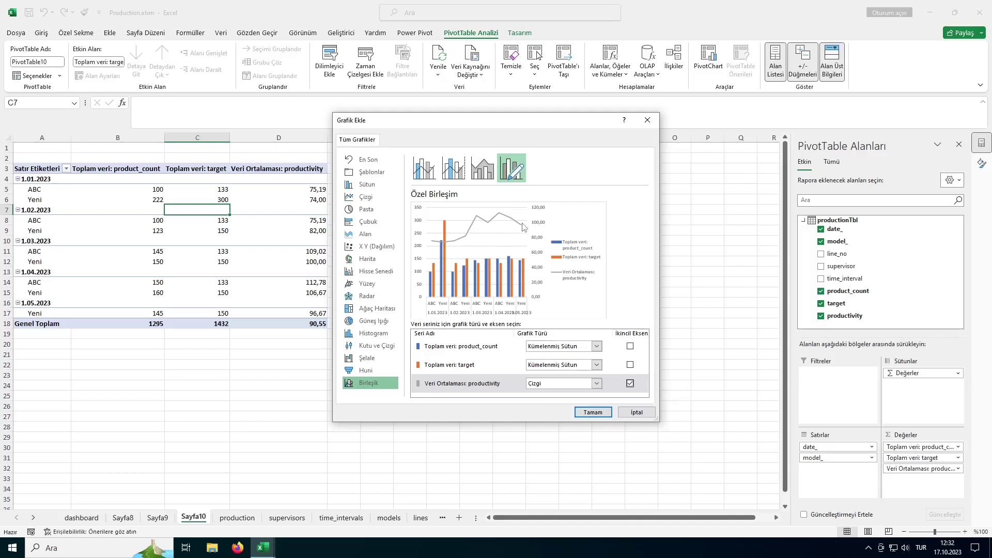
left_click(593, 412)
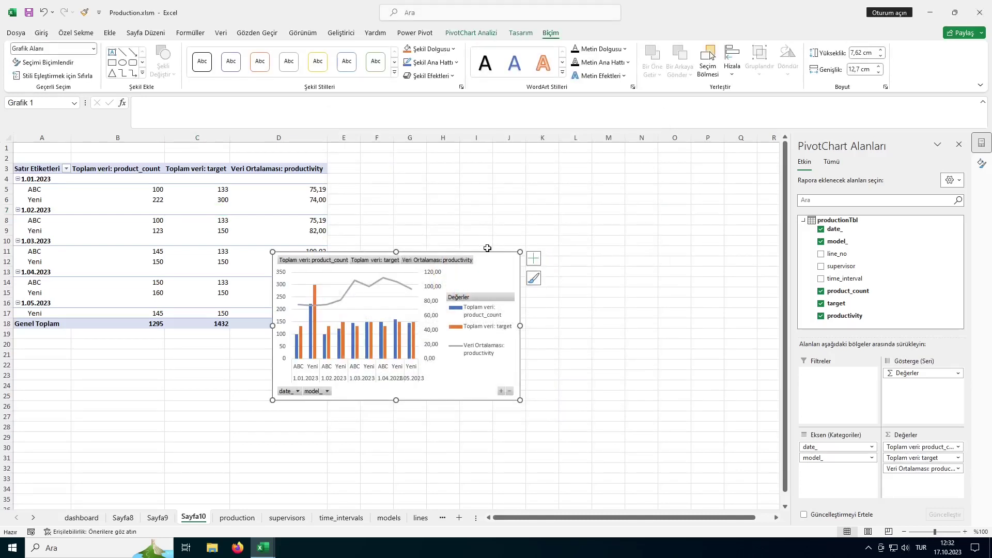
- Paste the combo chart into the dashboard's productivity panel and enlarge it to fit
left_click(228, 466)
left_click(93, 518)
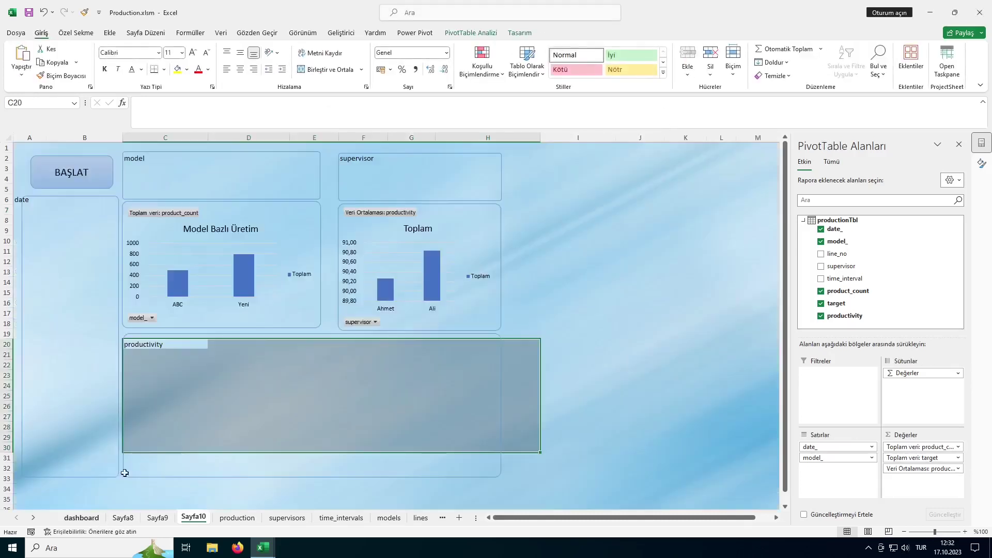
key("ctrl+v")
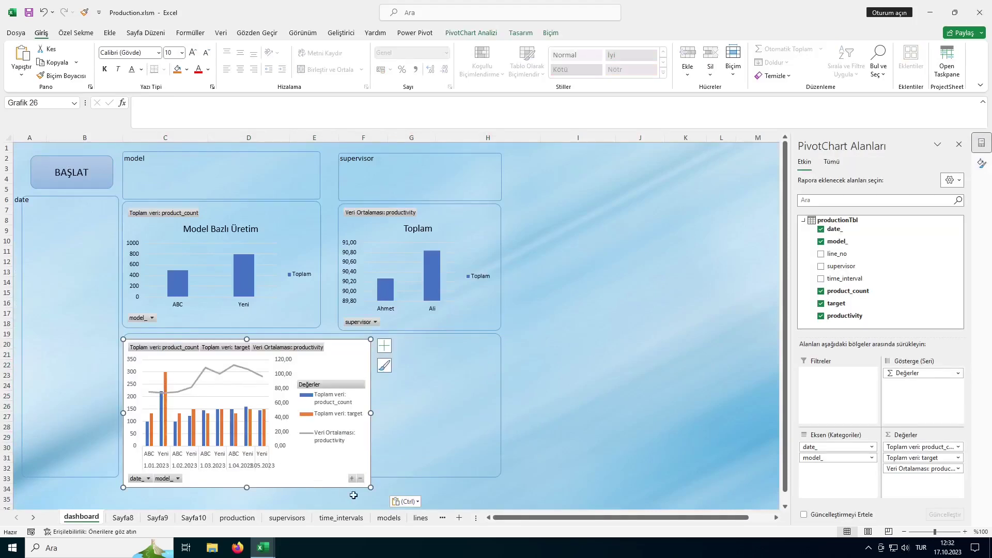
left_click_drag(371, 488, 500, 470)
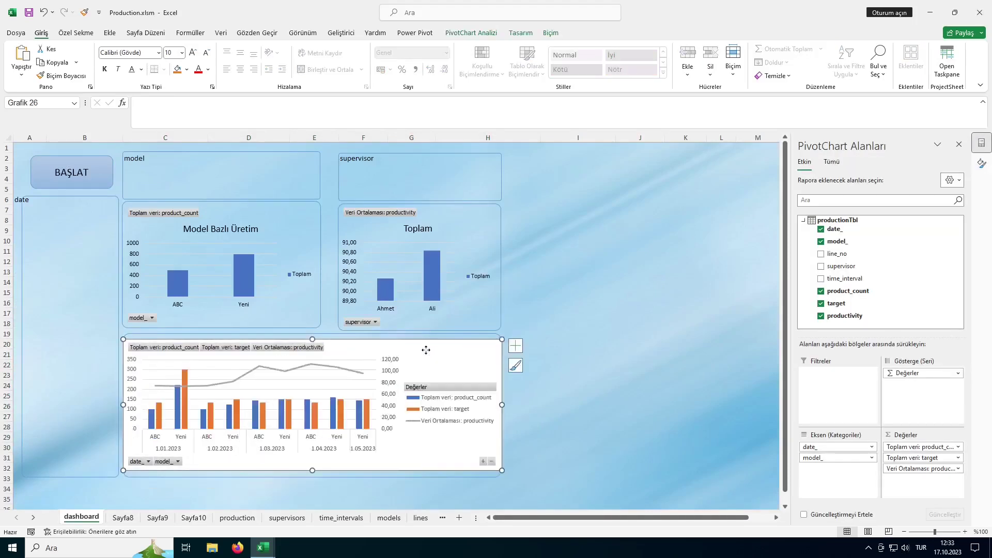
- Give the chart area No fill and change the chart text colour to black
right_click(427, 353)
left_click(483, 496)
left_click(838, 222)
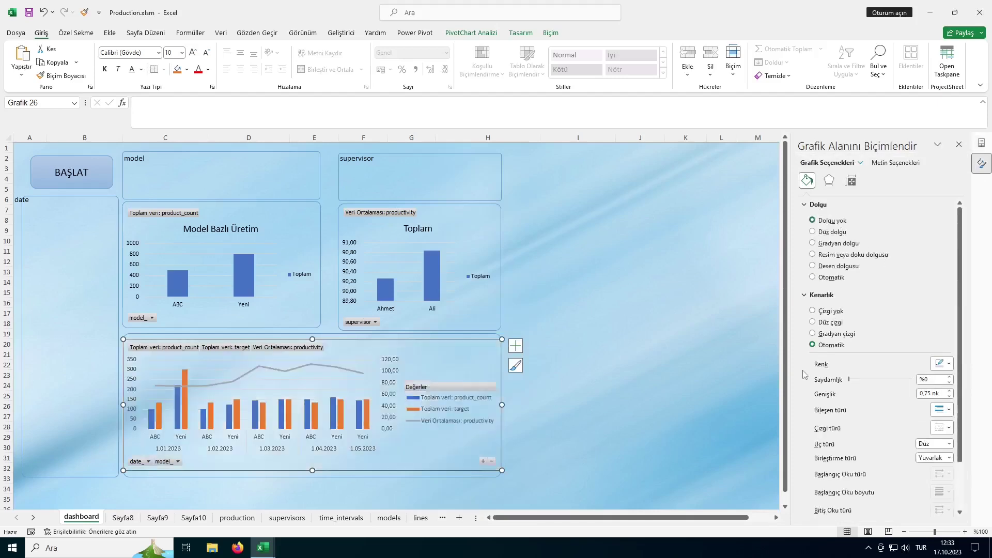
left_click(896, 162)
left_click(945, 285)
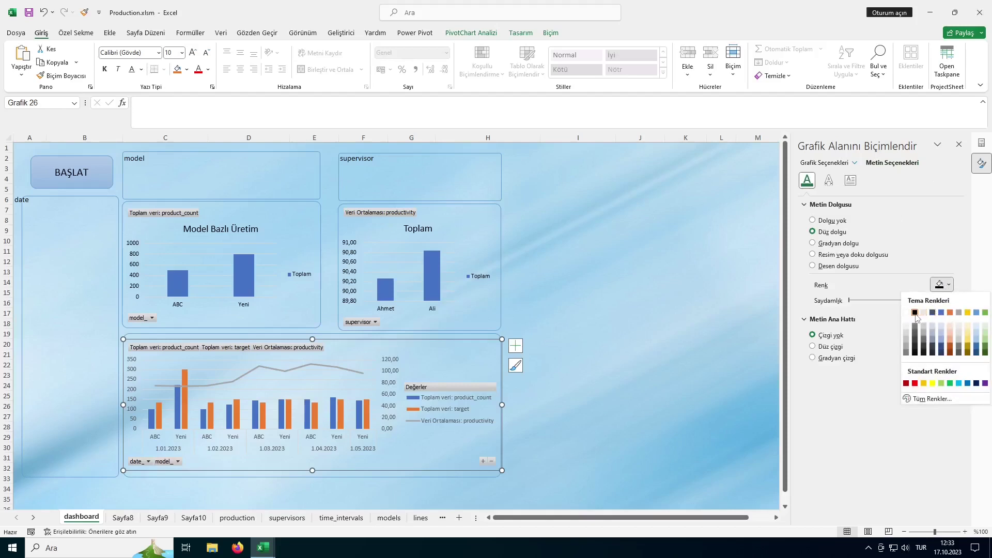
left_click(917, 317)
left_click(597, 248)
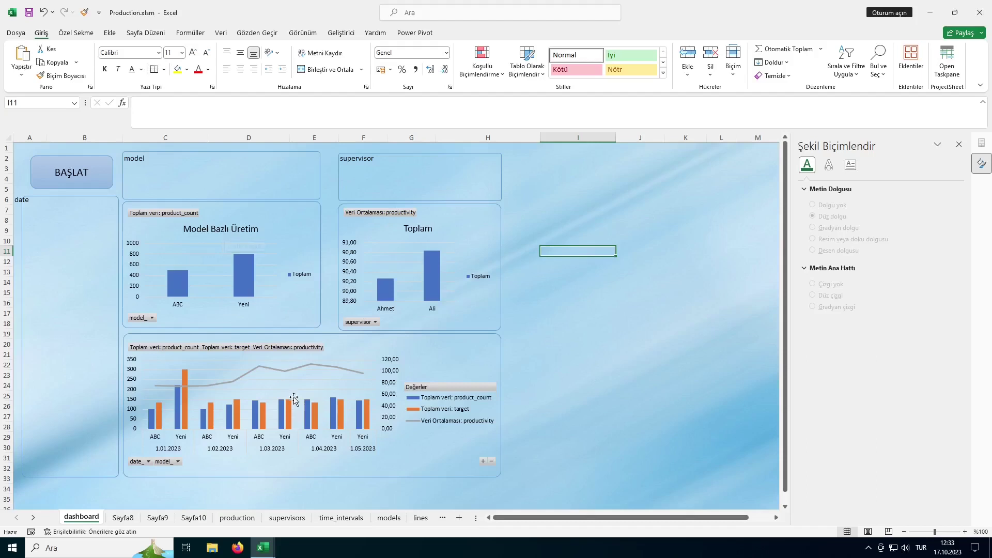
left_click(45, 204)
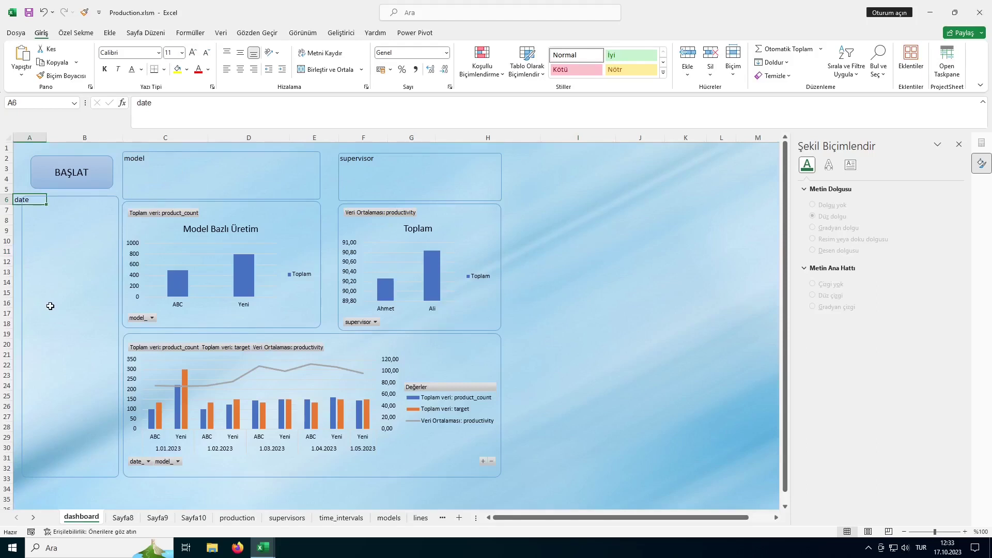
- On Sayfa8, test a date_ report filter set to 1.01.2023, then remove it
left_click(127, 518)
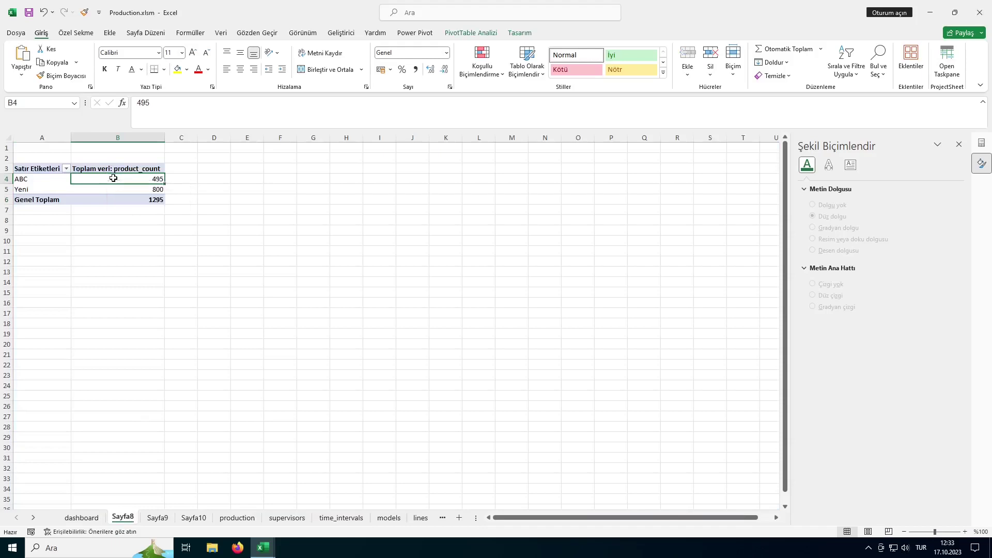
left_click(982, 142)
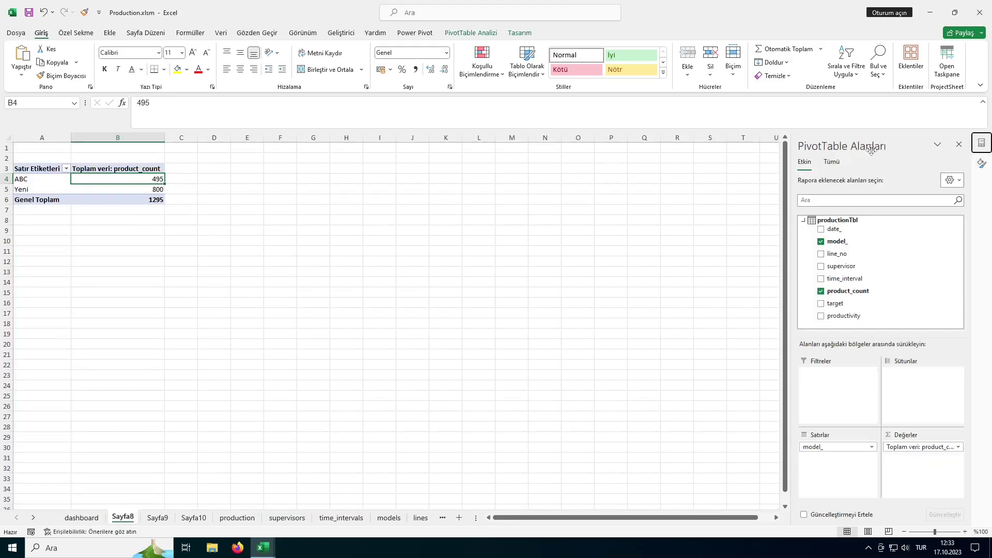
mouse_move(845, 229)
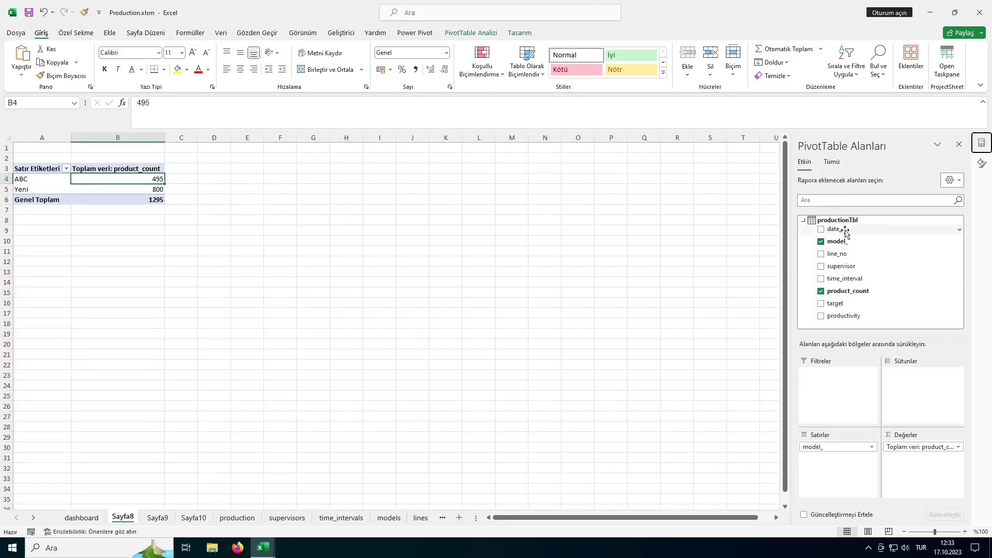
left_click_drag(845, 234, 819, 388)
left_click(160, 149)
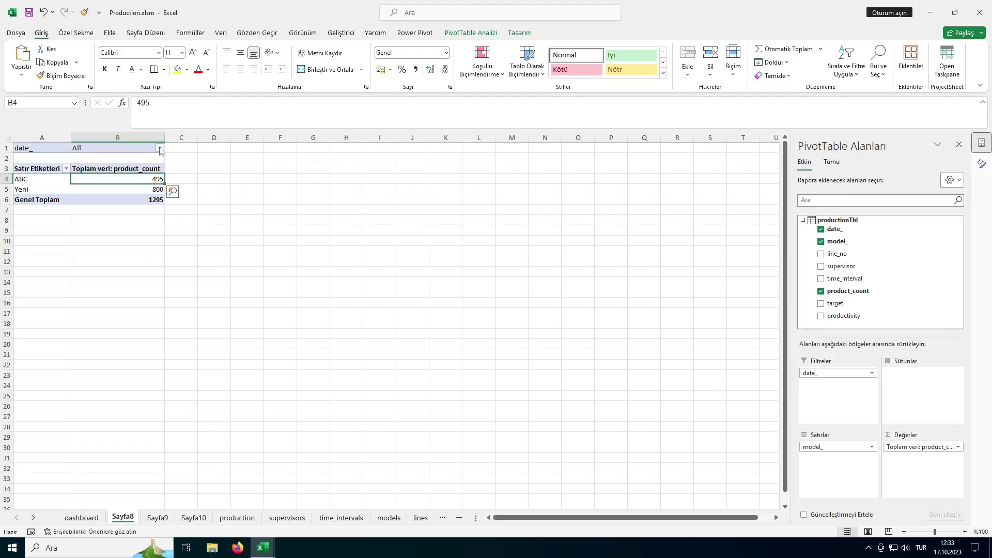
left_click(76, 184)
left_click(119, 280)
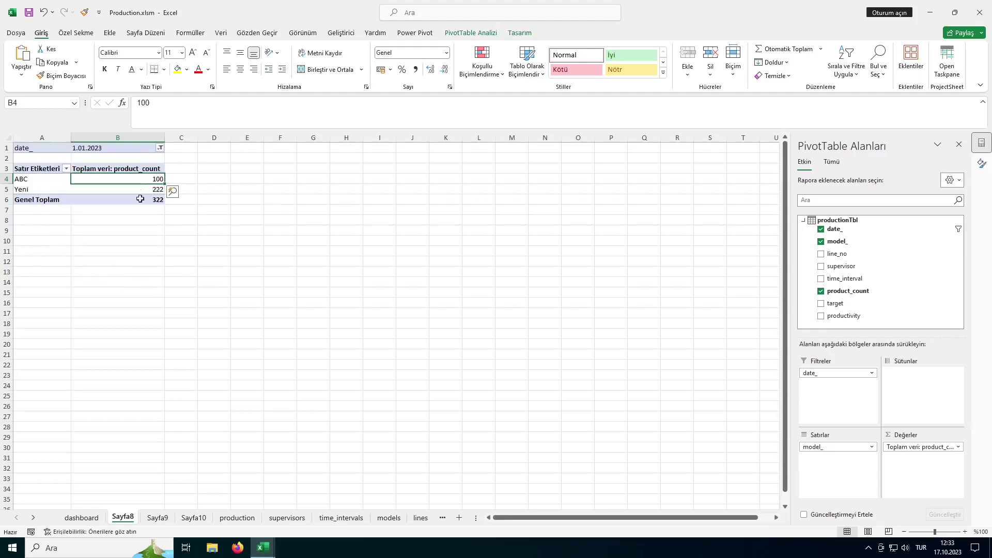
left_click_drag(833, 373, 864, 261)
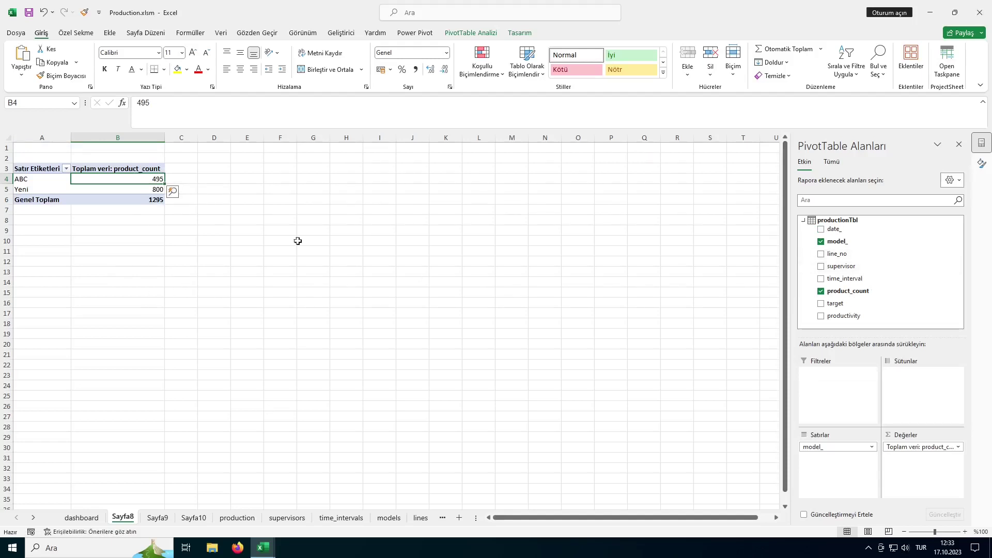
- Look over the Sayfa9 and Sayfa10 pivots, ending on Sayfa9's supervisor productivity pivot
left_click(160, 518)
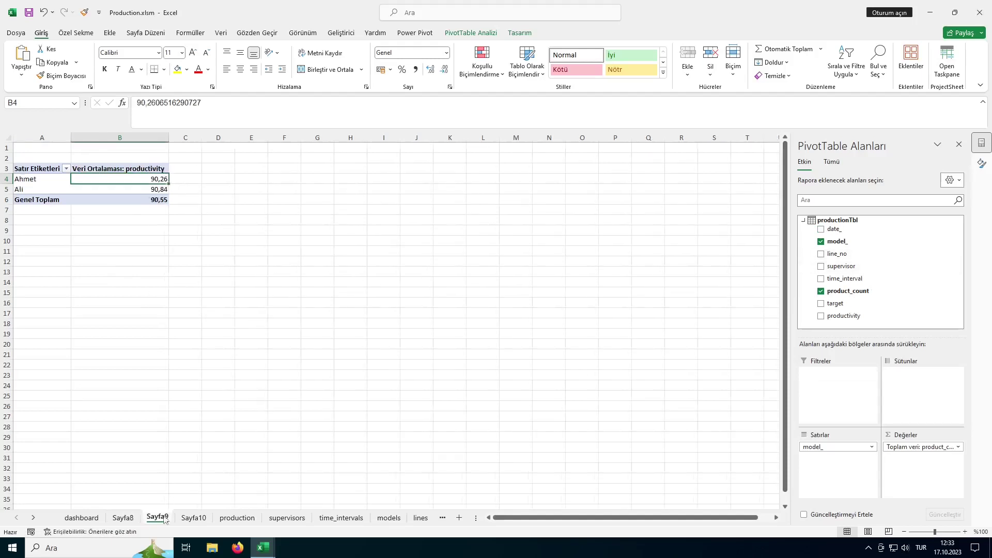
left_click(192, 517)
left_click(155, 518)
- Delete the 'date' label from cell A6 in the dashboard's left panel
left_click(116, 518)
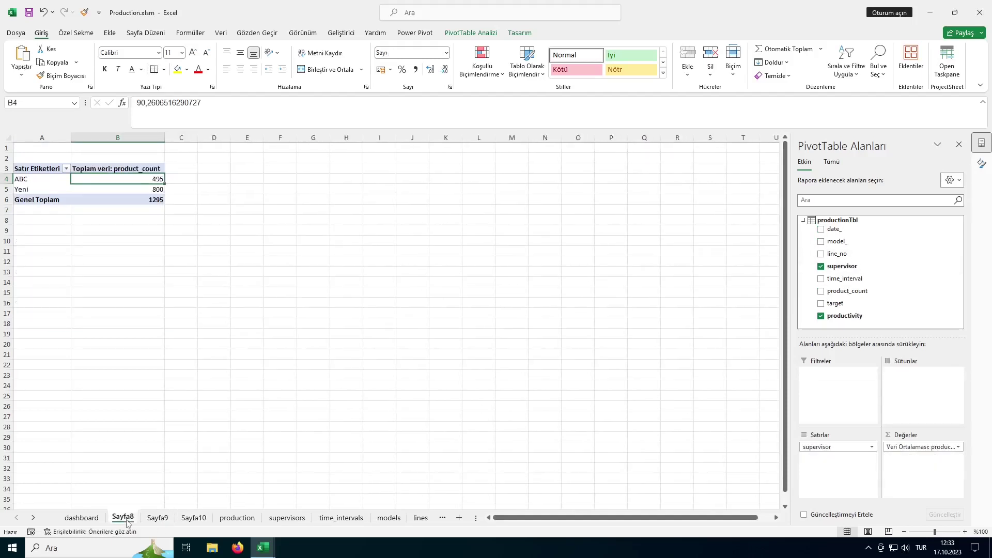
left_click(91, 518)
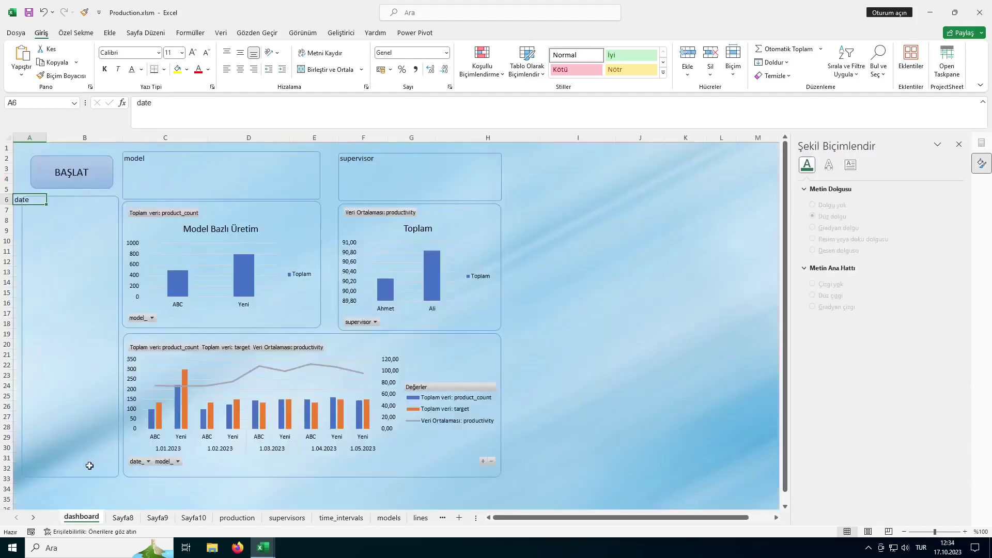
left_click(24, 201)
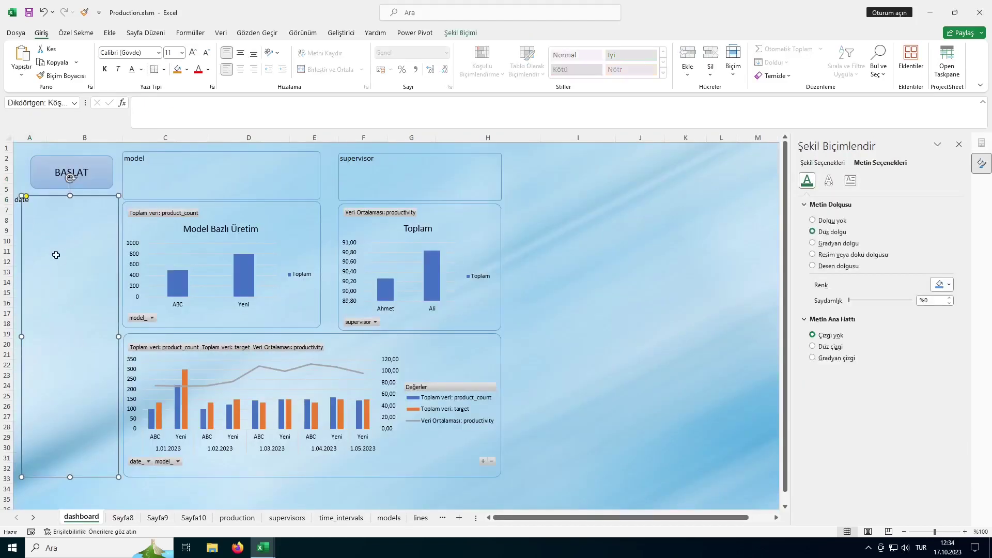
key("Escape")
key("Delete")
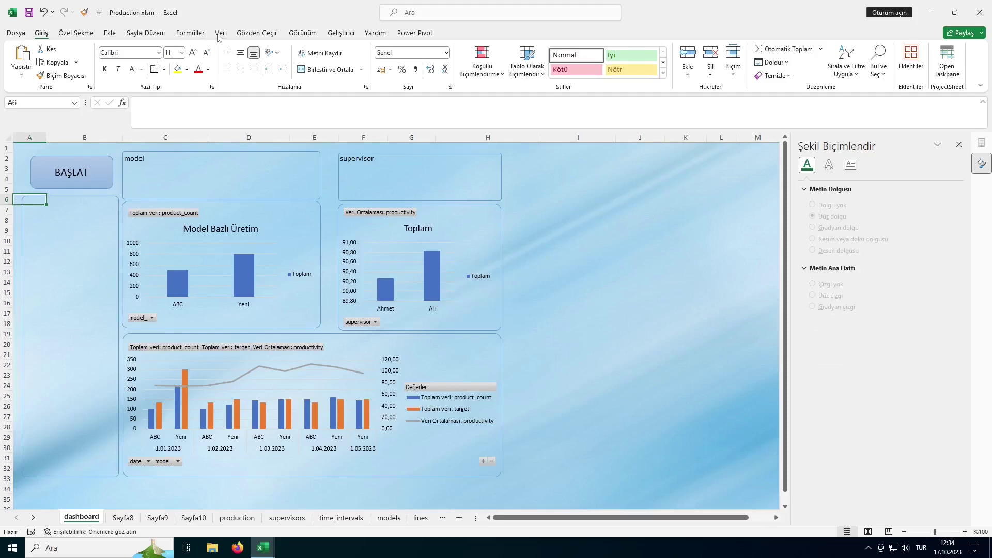
- Try inserting a slicer from the dashboard, then cancel the Existing Connections dialog
left_click(109, 33)
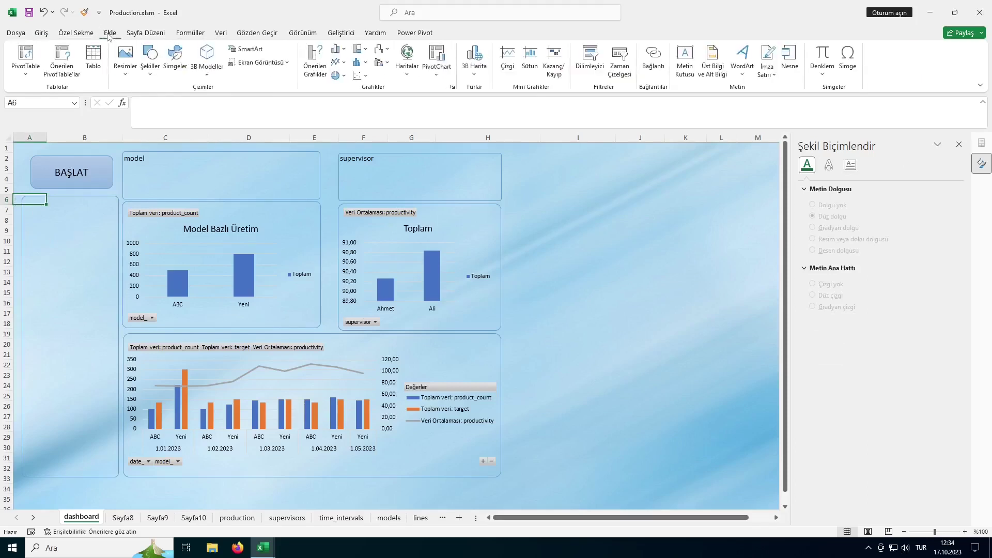
left_click(599, 58)
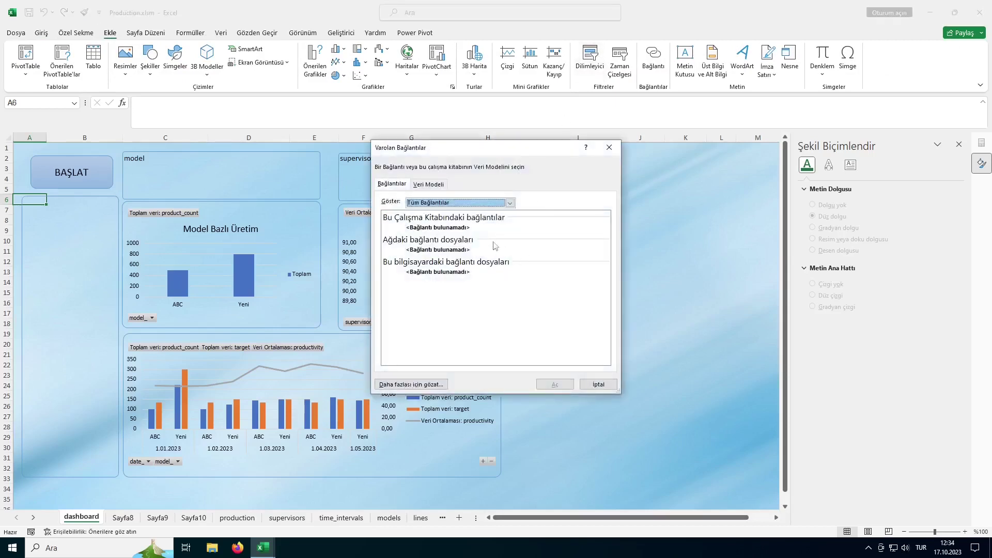
left_click(429, 185)
left_click(609, 147)
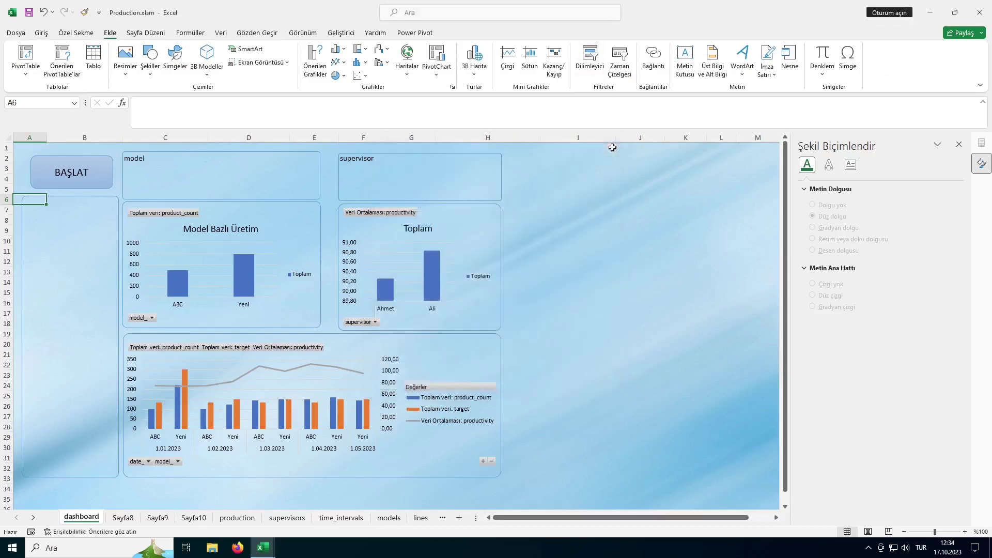
- Insert a date_ slicer for the Sayfa8 pivot table and cut it from that sheet
left_click(122, 517)
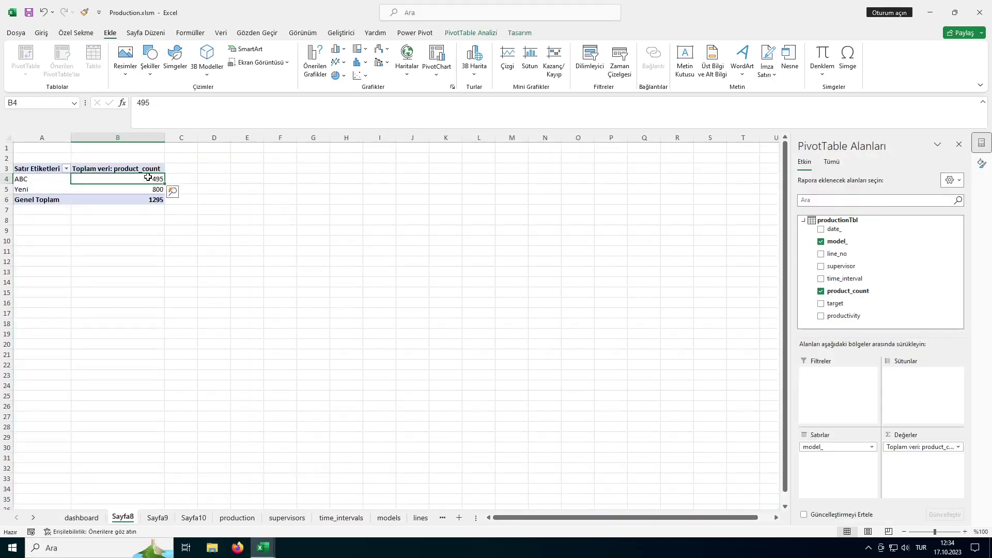
left_click(586, 58)
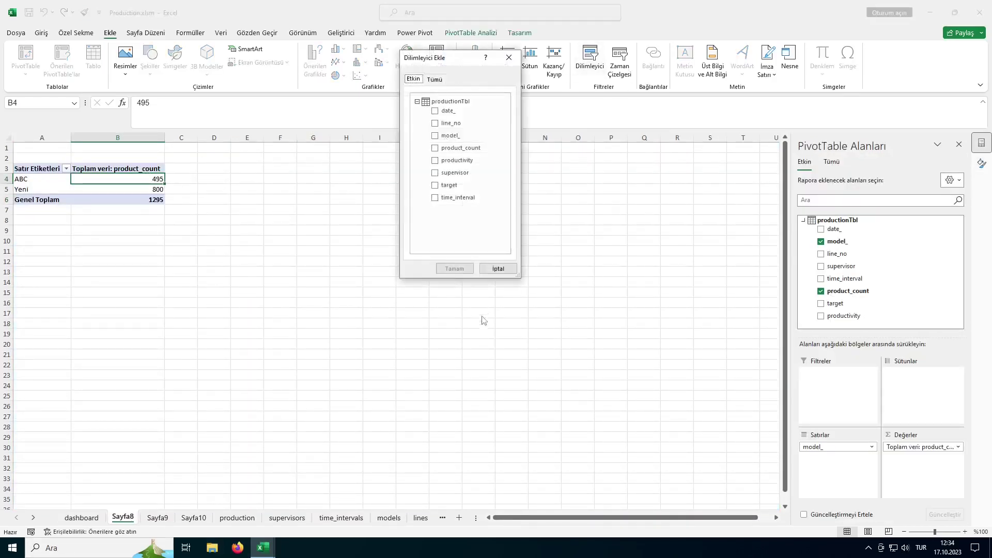
left_click(435, 112)
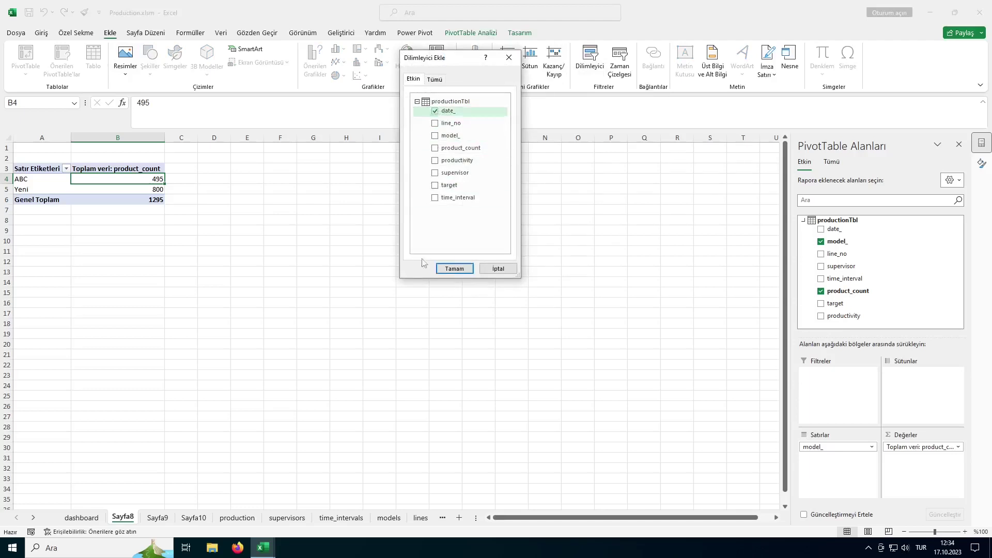
left_click(455, 268)
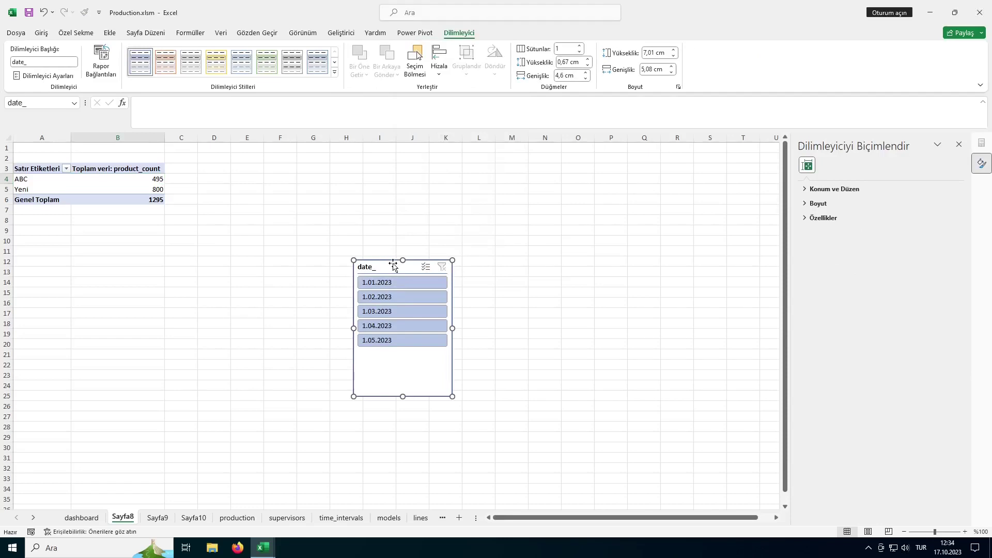
key("Delete")
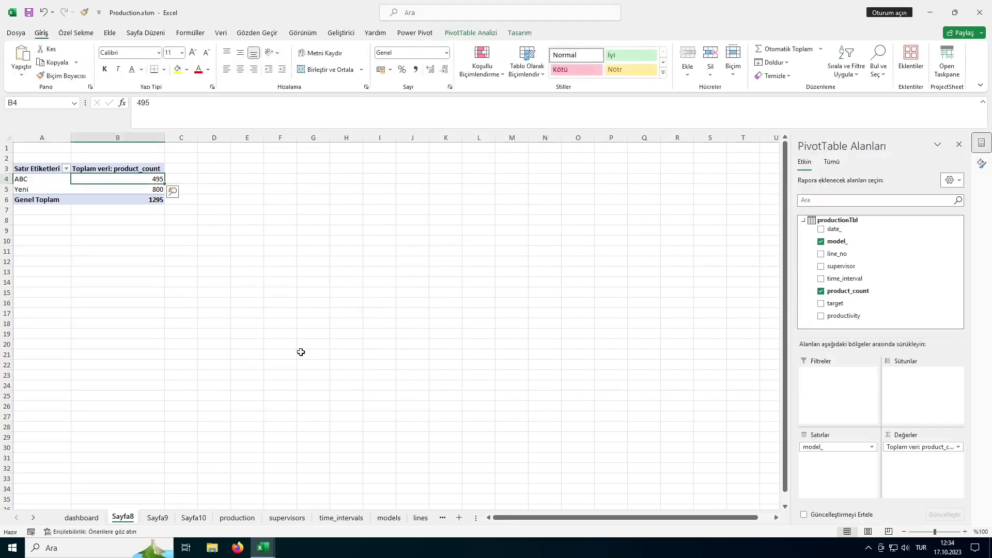
- Paste the date_ slicer onto the dashboard and size it to fill the left panel to row 32
left_click(81, 518)
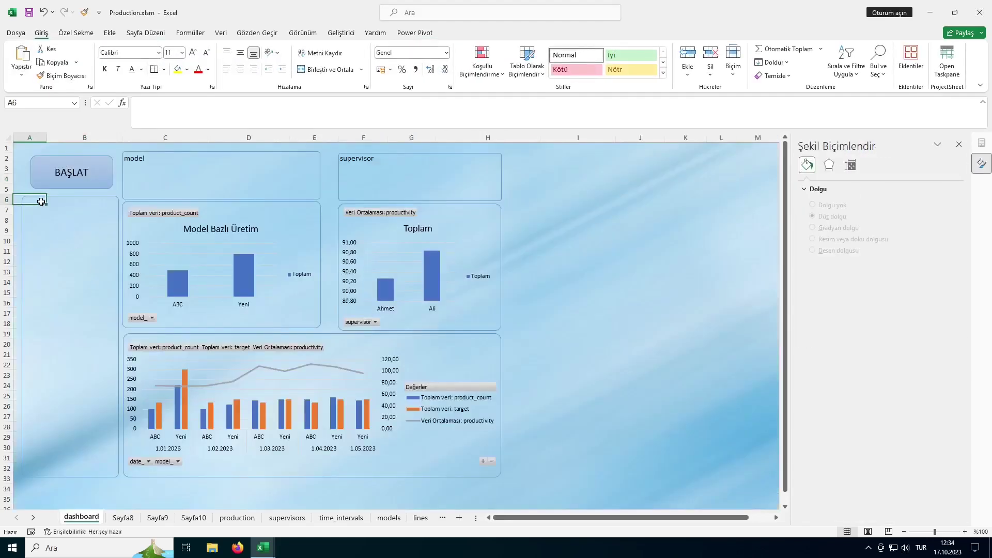
key("ctrl+v")
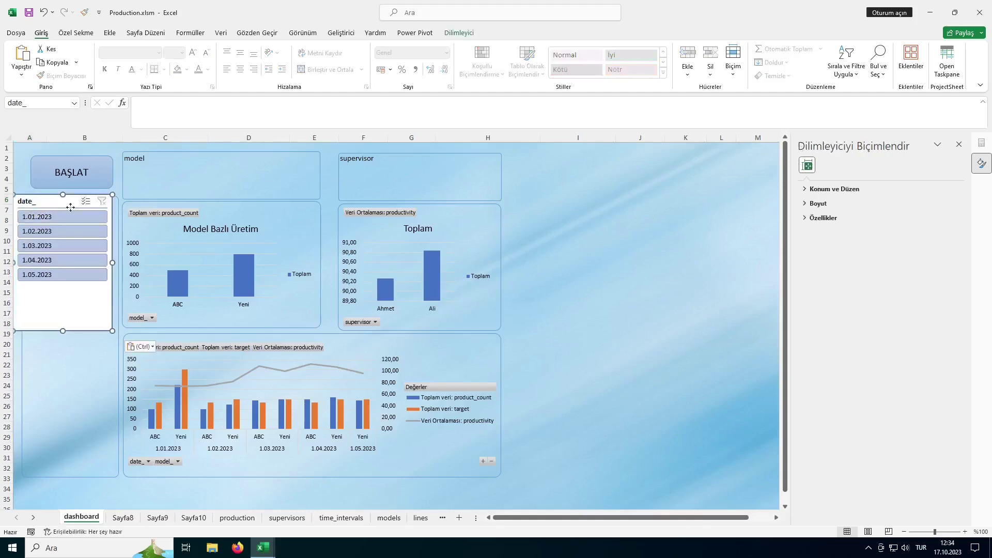
left_click_drag(67, 202, 60, 200)
mouse_move(123, 266)
left_mouse_down()
mouse_move(107, 273)
mouse_move(114, 266)
left_mouse_up()
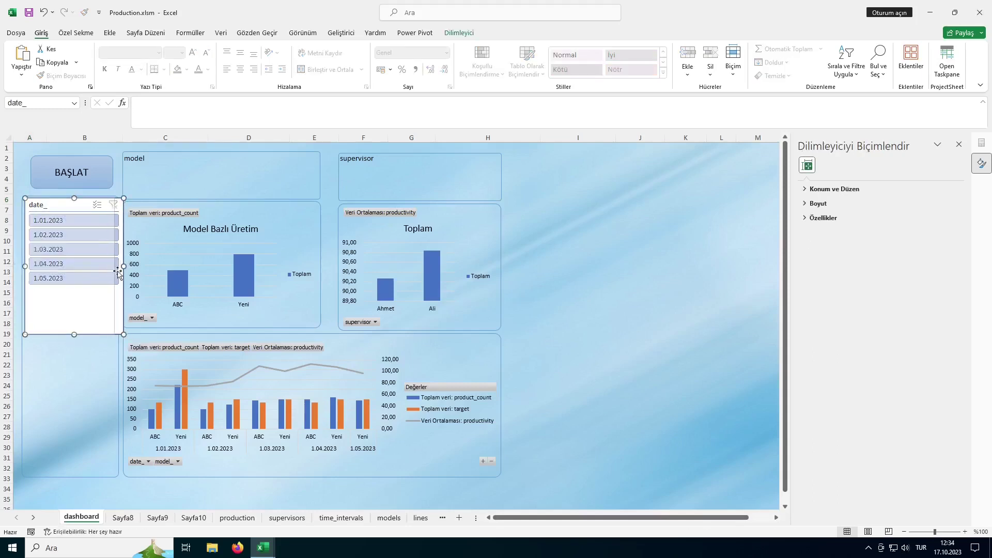
left_click_drag(71, 336, 72, 475)
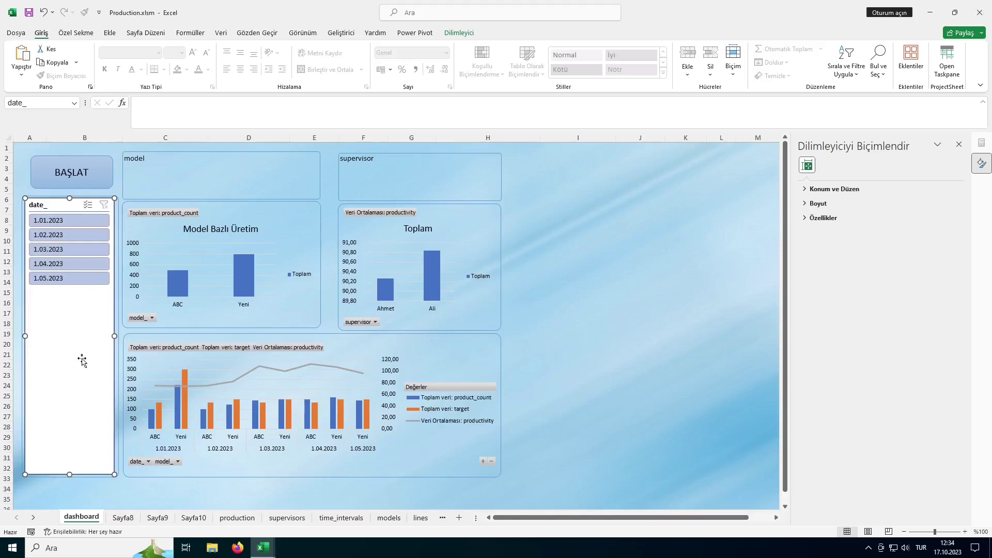
- Try a green slicer style, then revert to the blue style
left_click(460, 33)
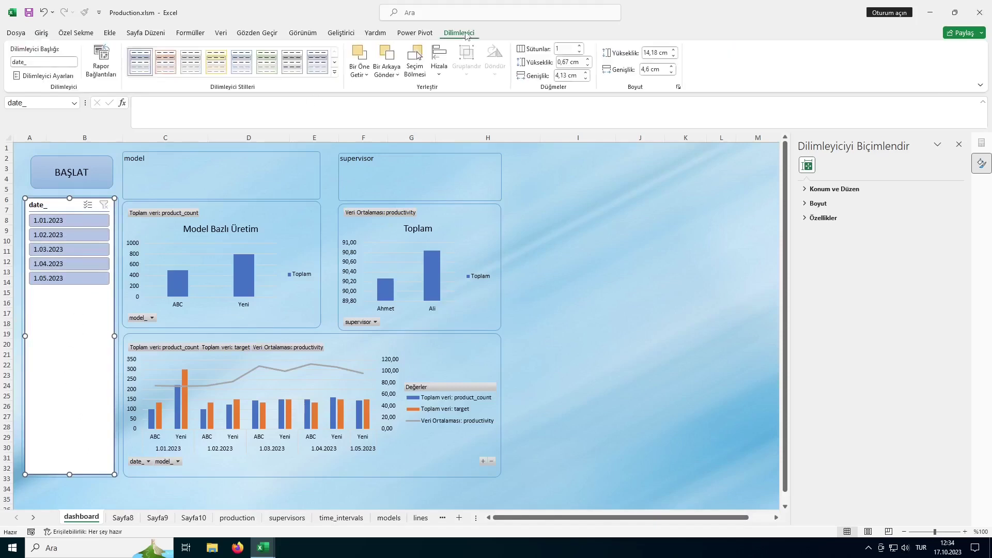
left_click(267, 62)
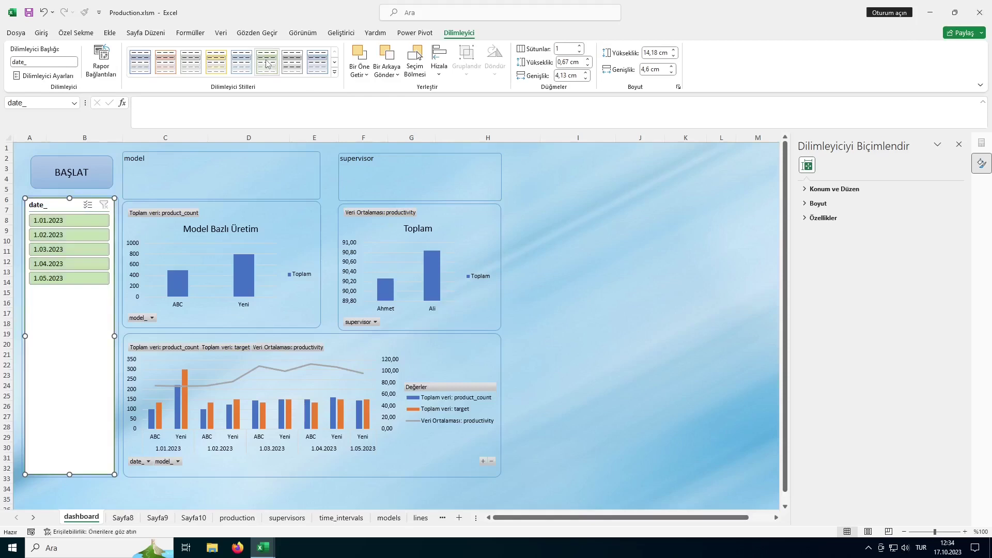
left_click(143, 65)
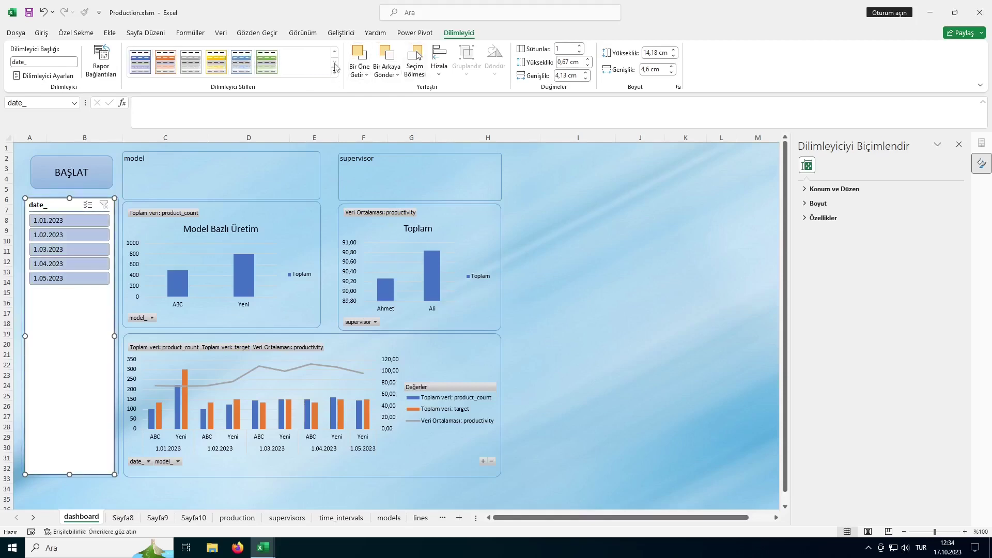
right_click(57, 341)
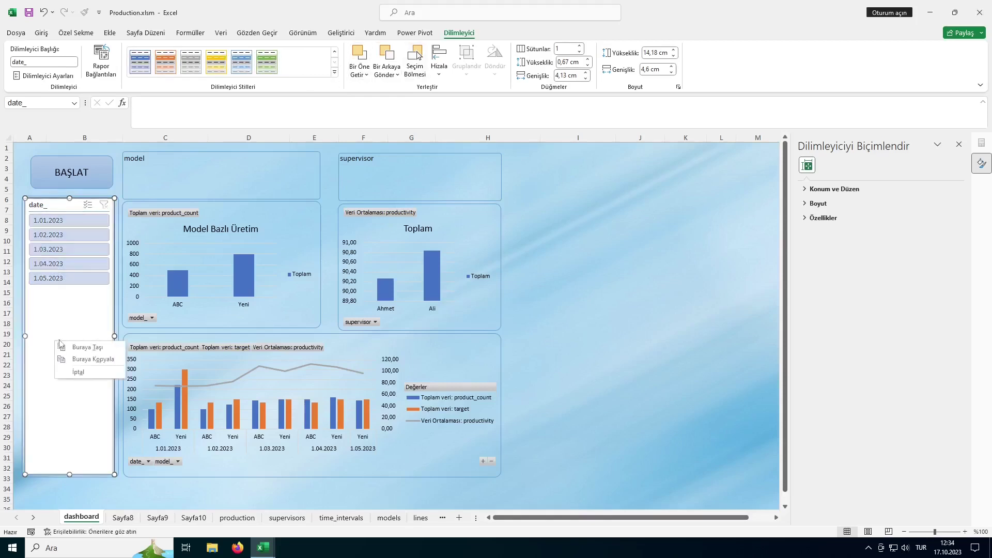
right_click(85, 309)
left_click(79, 316)
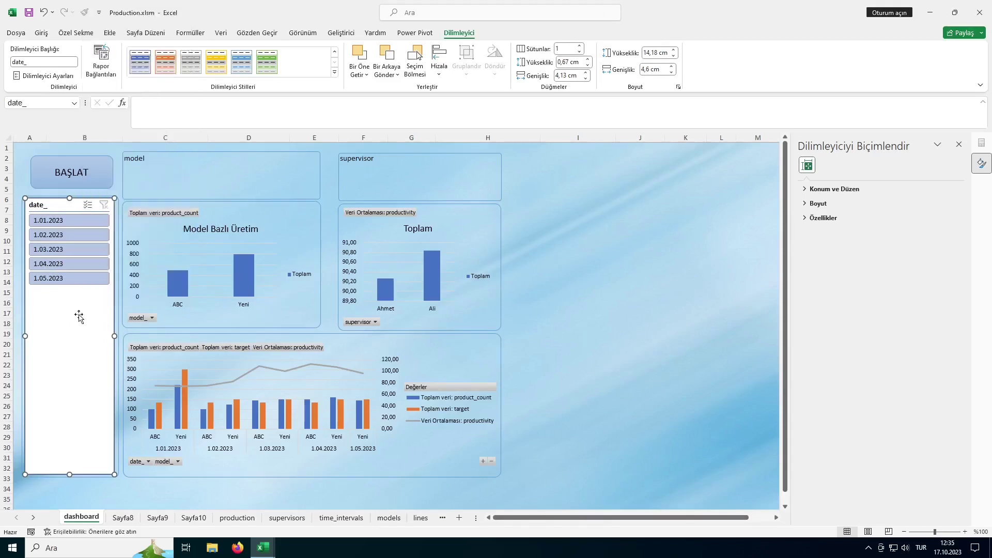
- Filter the dashboard by 1.01.2023, then 1.02.2023, then clear the date_ slicer filter
left_click(120, 517)
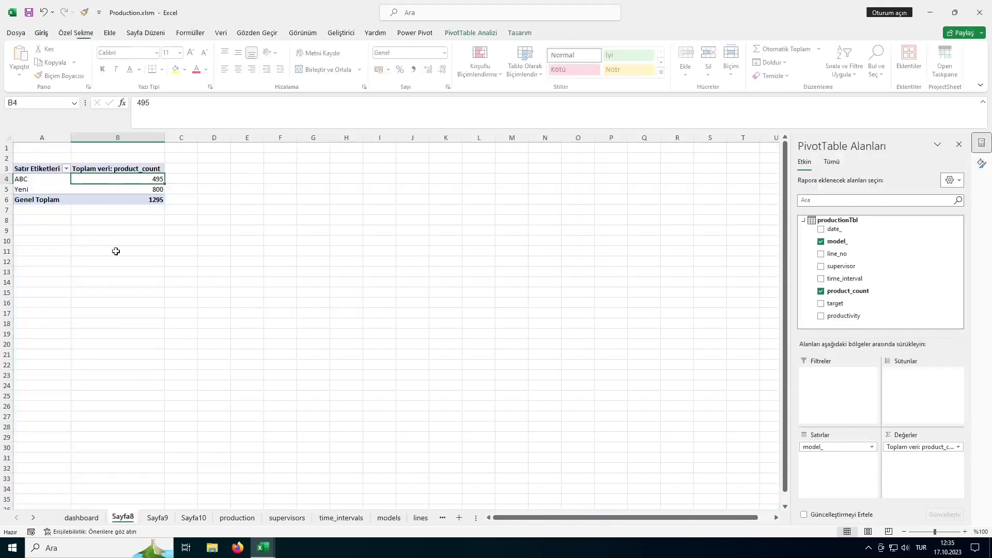
left_click(81, 517)
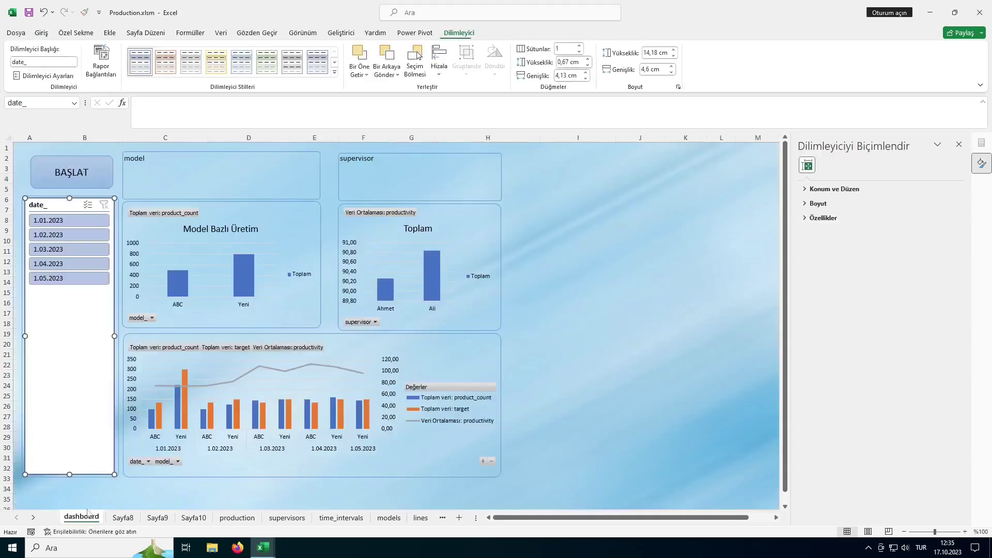
left_click(63, 222)
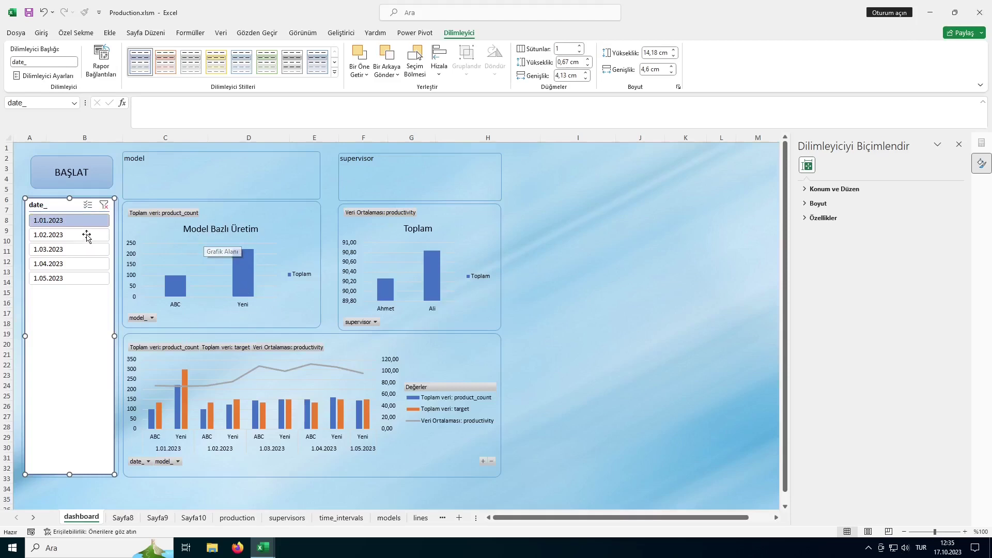
left_click(70, 236)
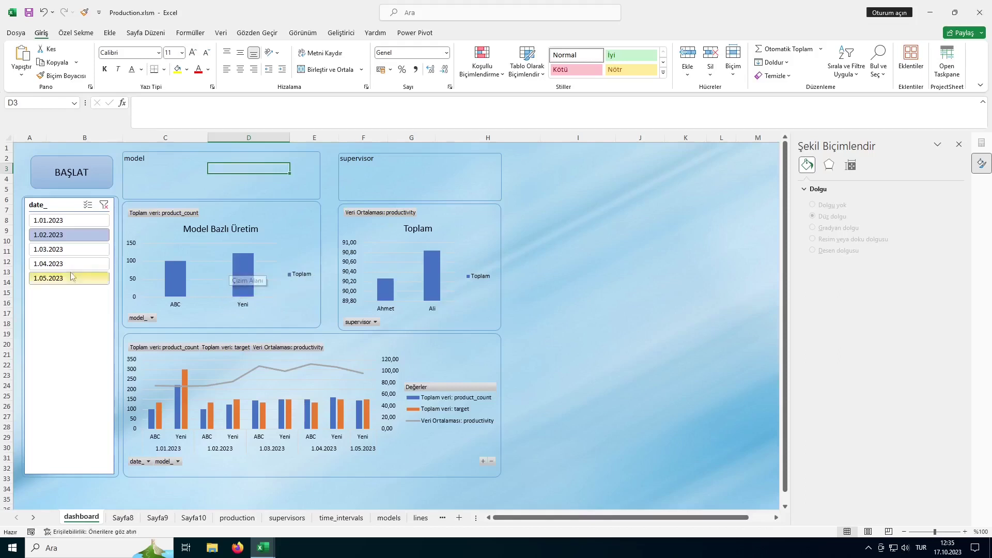
left_click(103, 205)
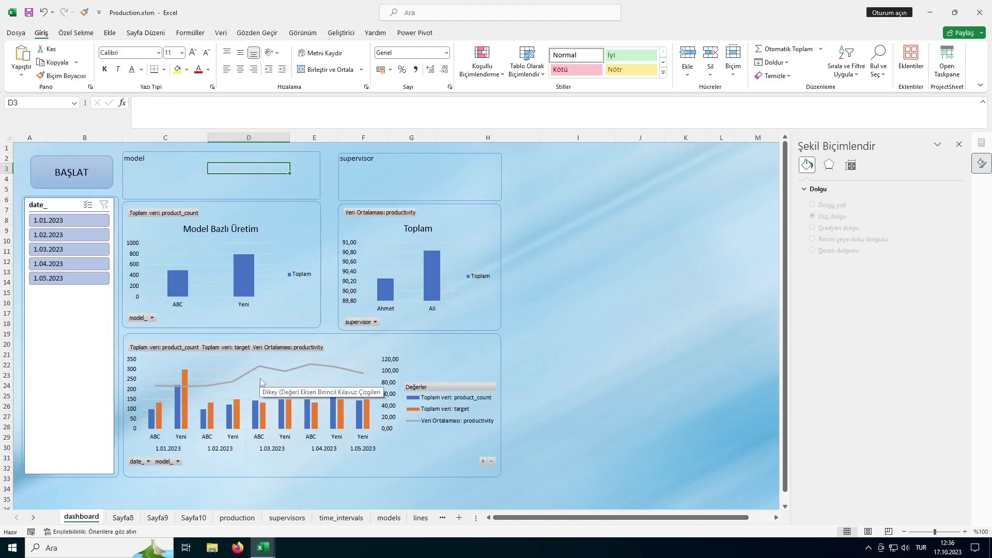
left_click(62, 205)
- Tick PivotTable9 and PivotTable10 in the date_ slicer's Report Connections alongside PivotTable8
right_click(60, 204)
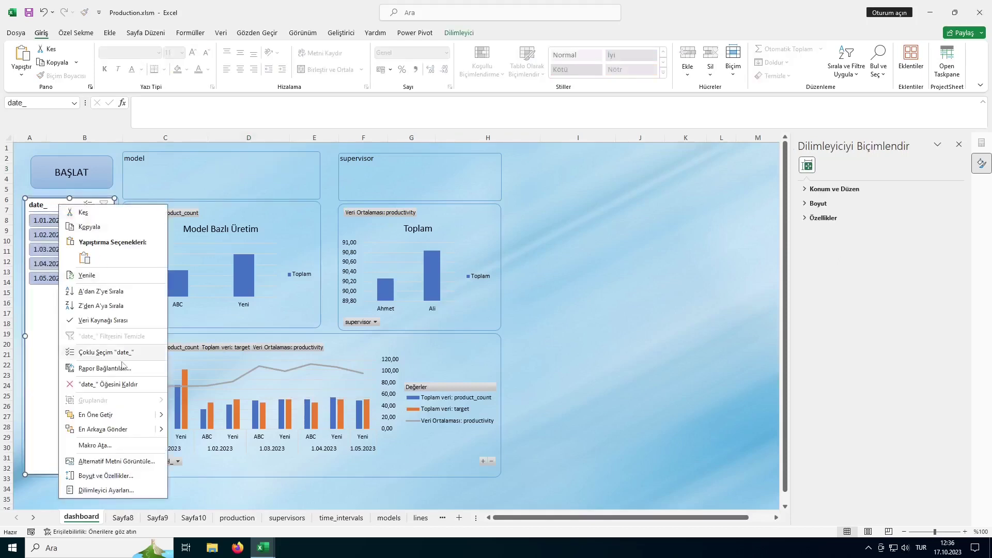
left_click(105, 368)
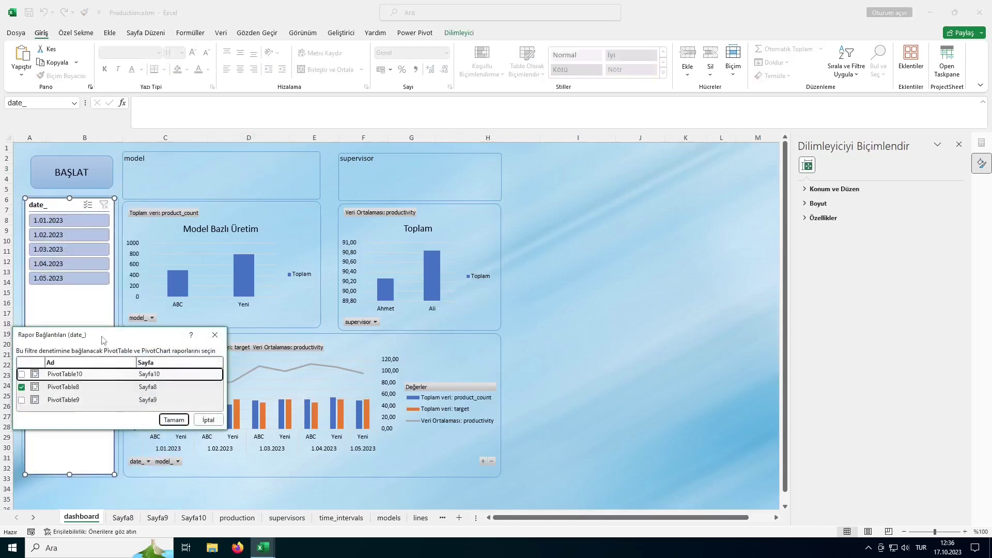
left_click_drag(101, 340, 320, 154)
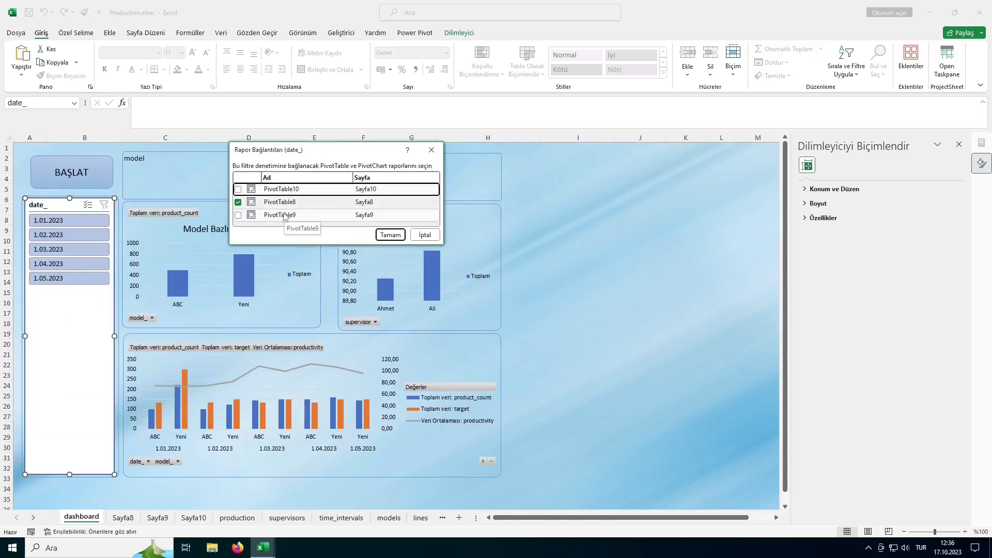
left_click(239, 215)
left_click(239, 190)
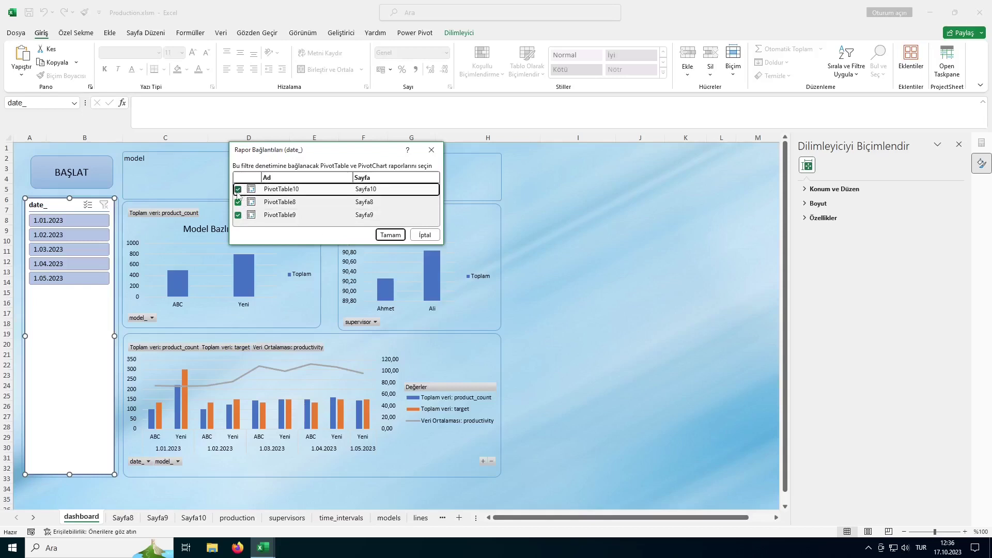
left_click(398, 237)
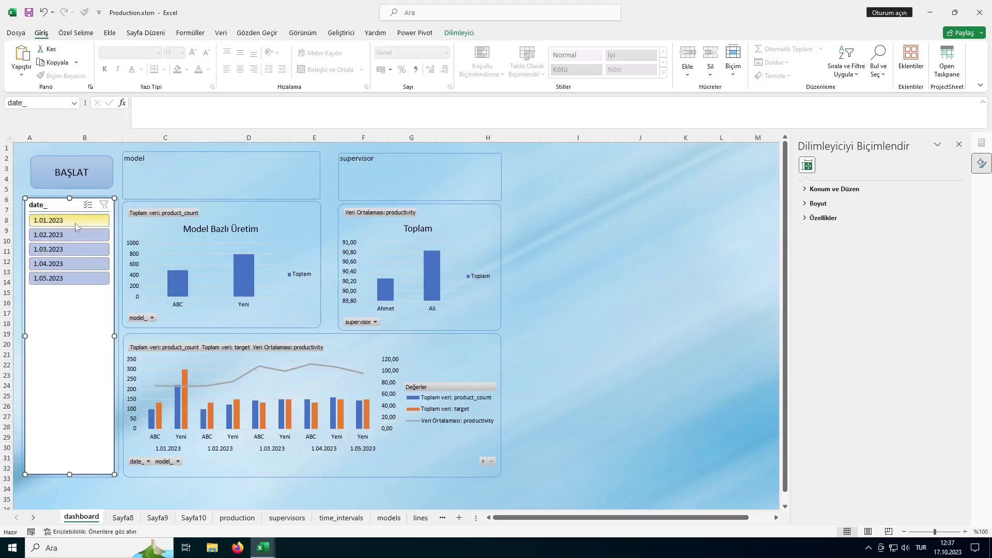
left_click(75, 222)
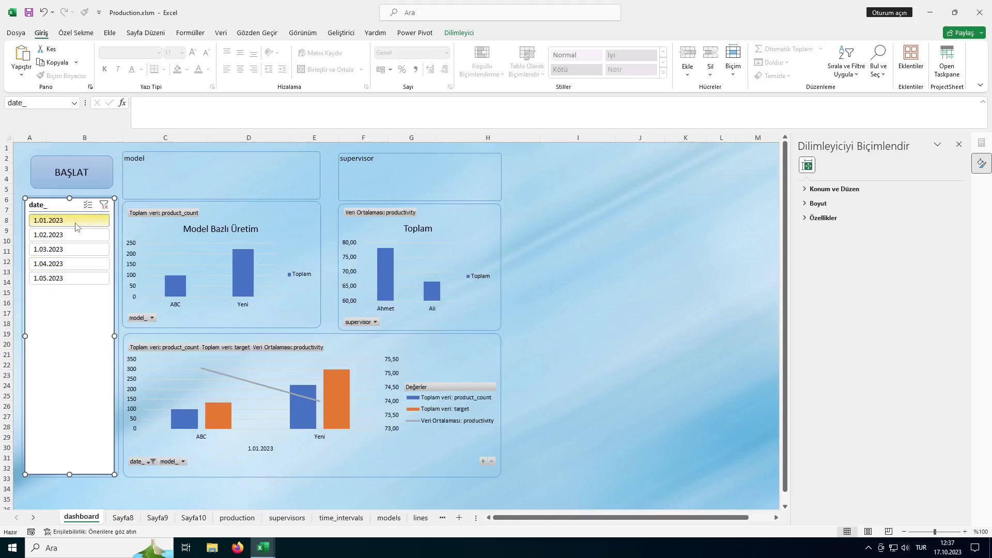
left_click(74, 236)
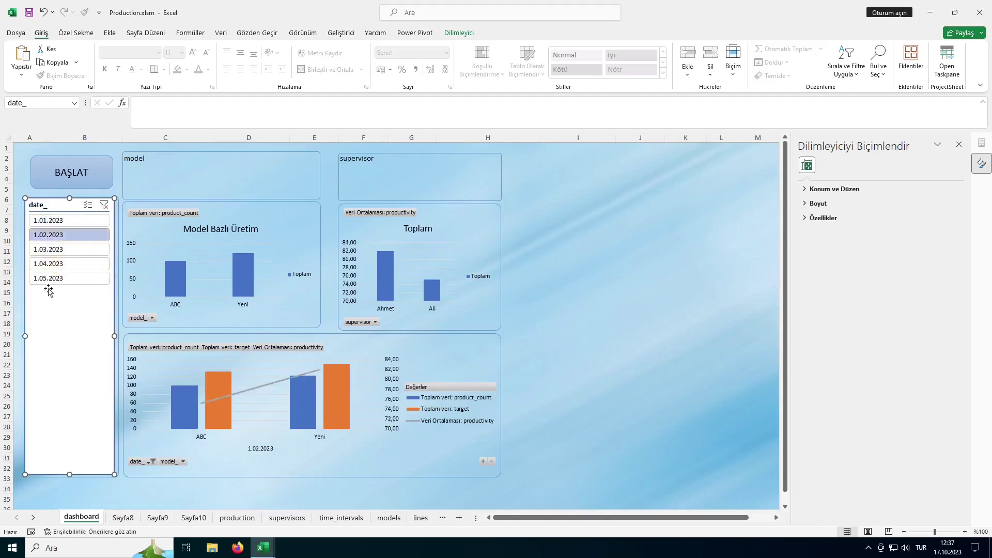
left_click(61, 250)
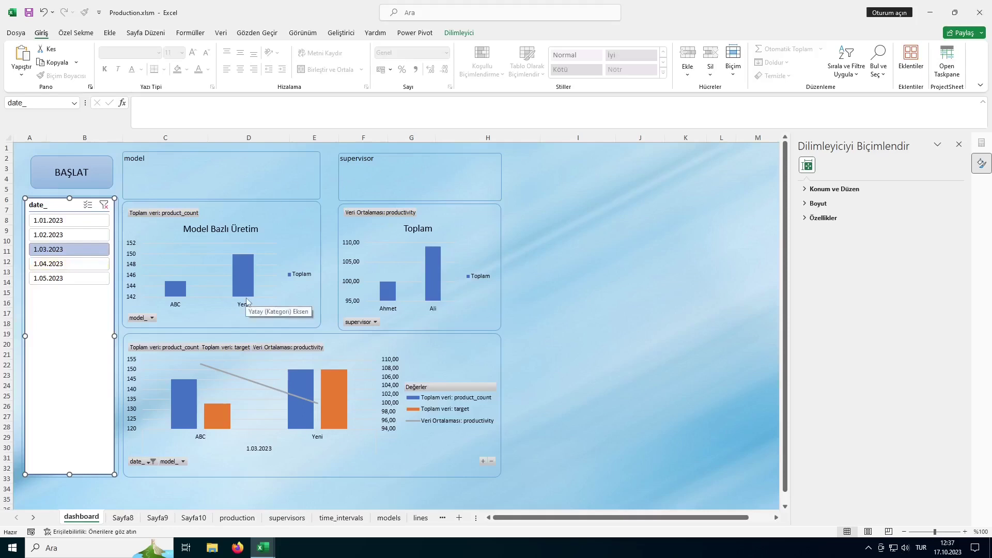
left_click(103, 205)
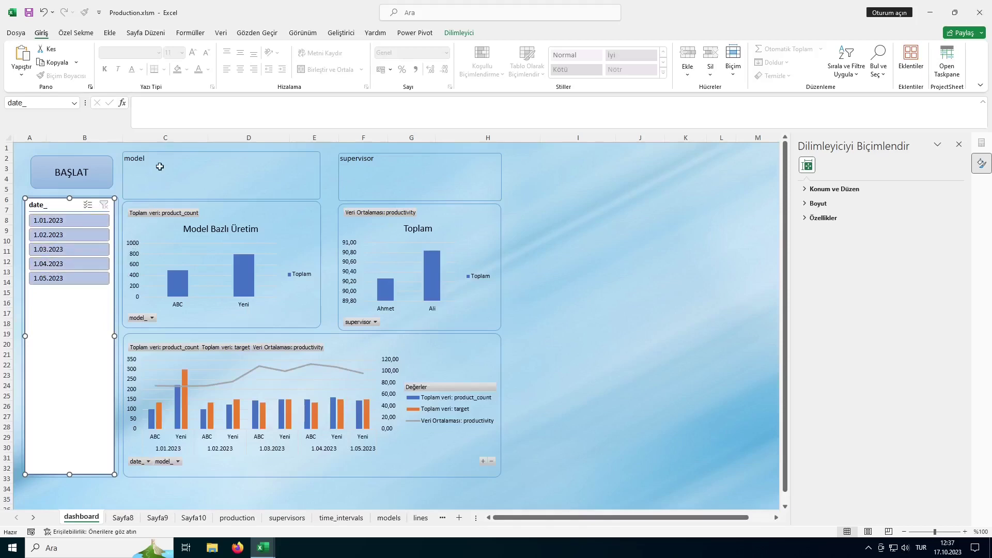
left_click(139, 162)
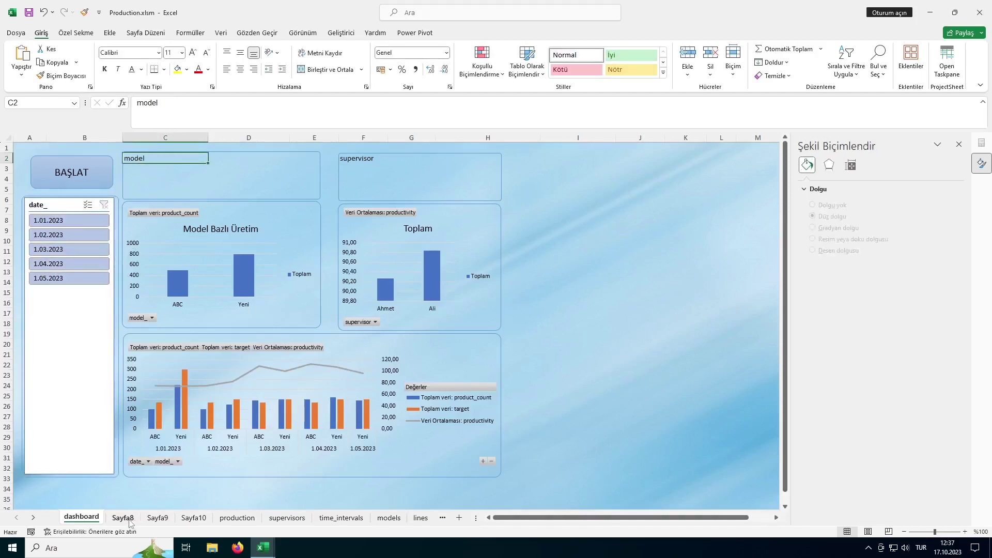
- On Sayfa8, insert model_ and supervisor slicers for the pivot table and select both
left_click(158, 517)
key("ctrl+Page_Up")
mouse_move(117, 179)
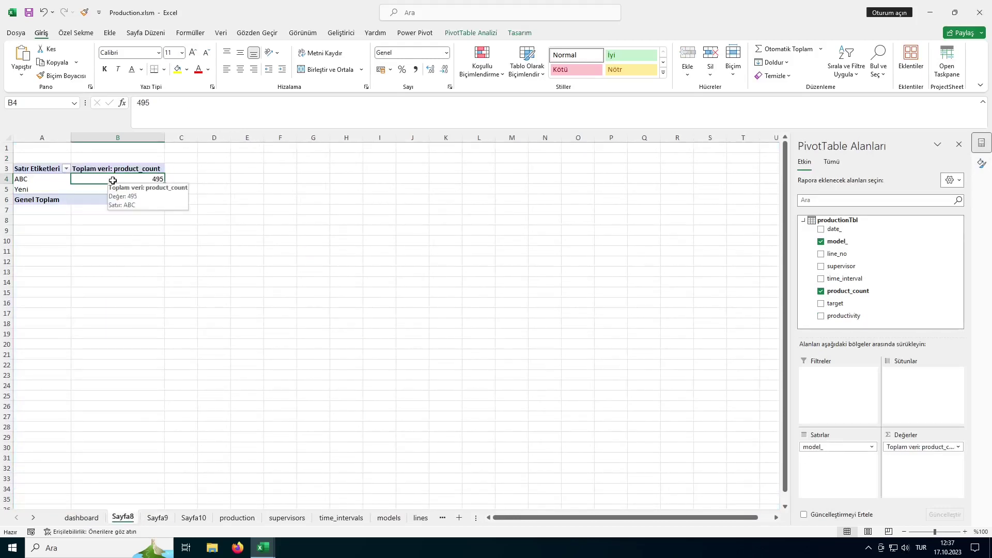
left_click(110, 33)
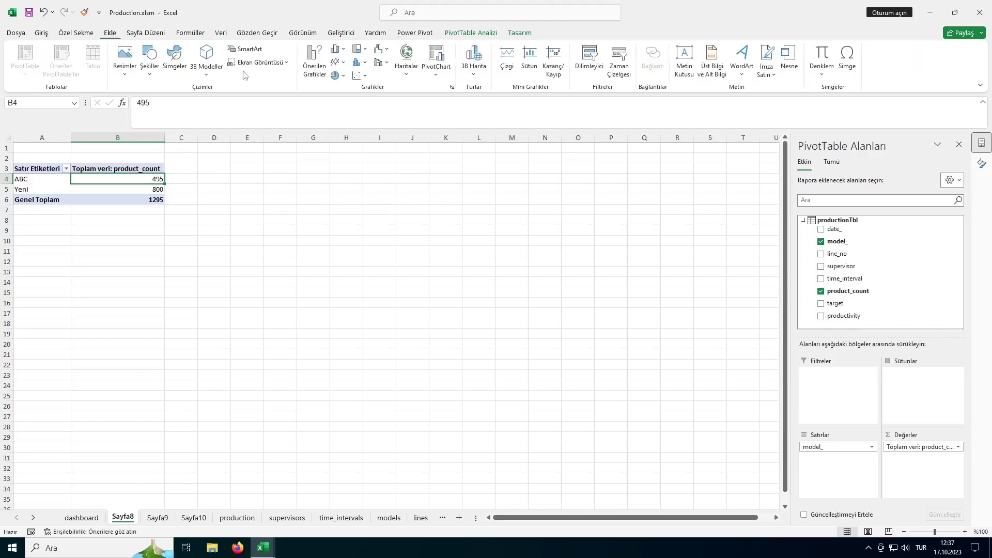
left_click(589, 60)
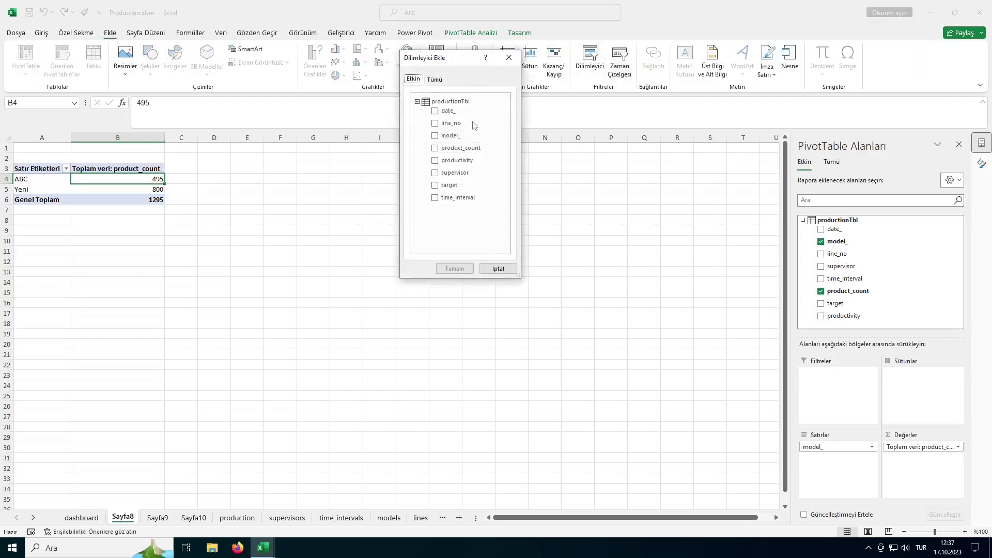
left_click(435, 137)
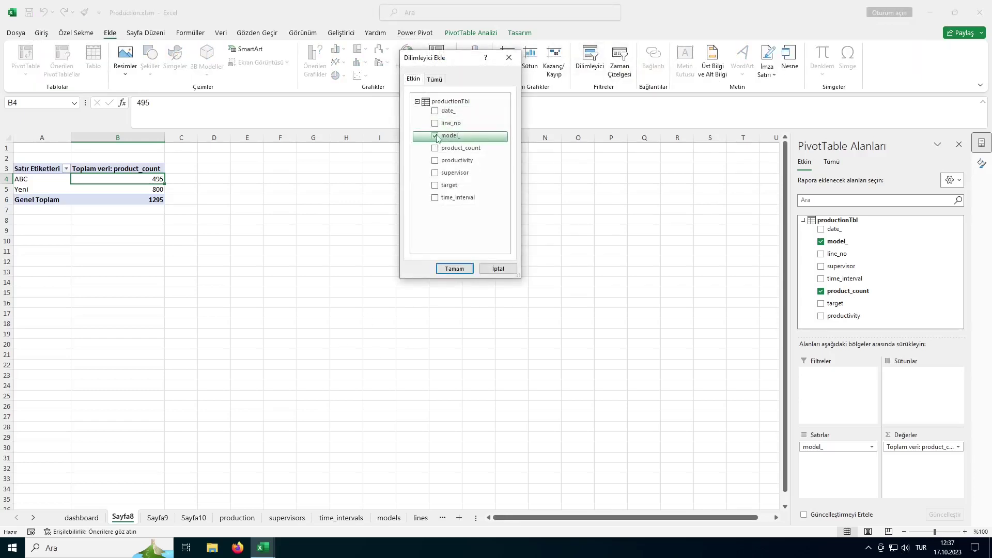
left_click(435, 172)
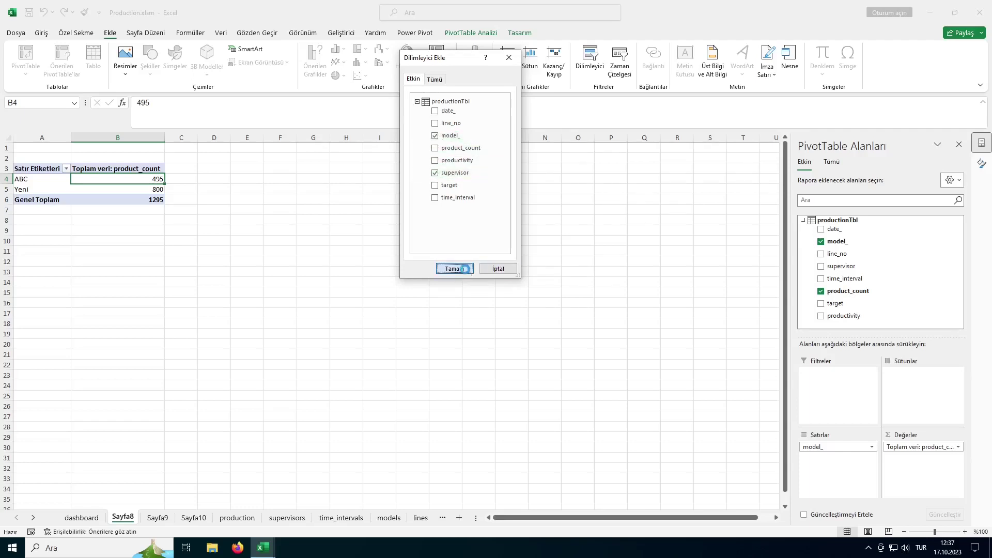
left_click(455, 269)
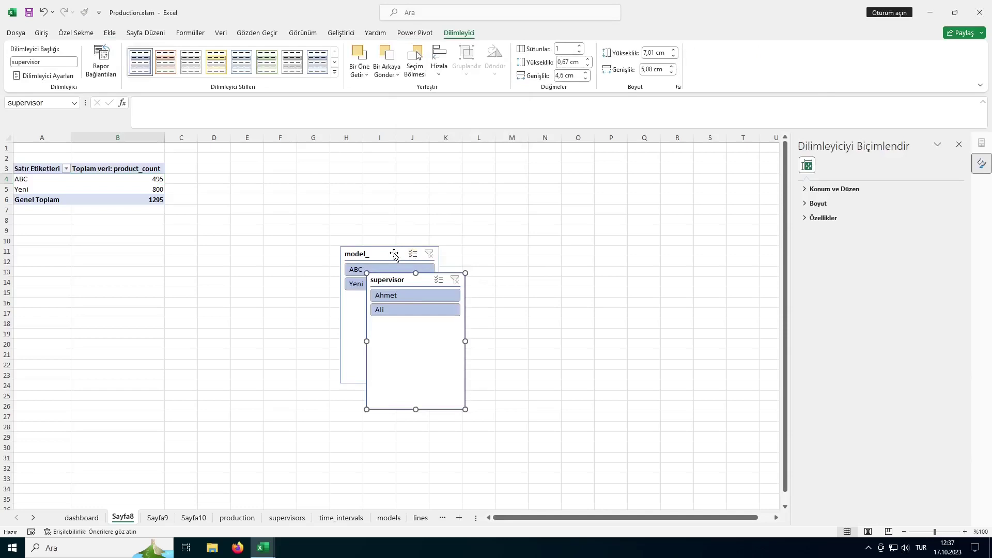
left_click(393, 253, "ctrl")
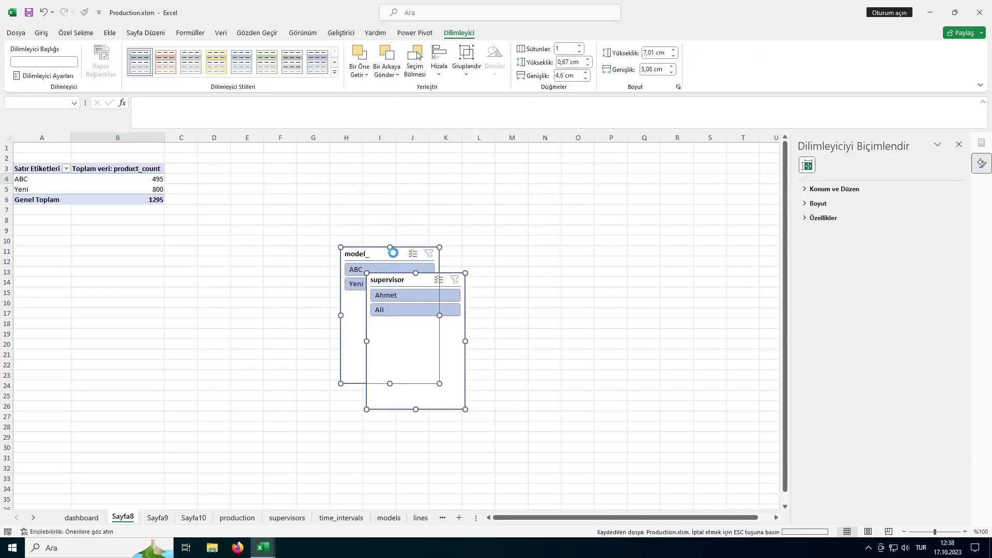
- Move the model_ and supervisor slicers from Sayfa8 onto the dashboard sheet
key("ctrl+x")
left_click(81, 517)
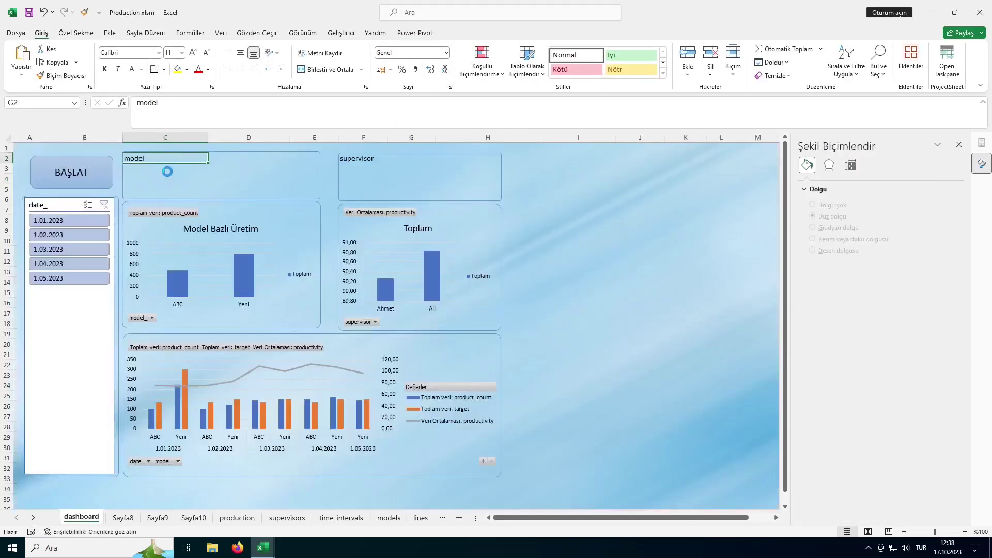
key("ctrl+v")
- Fit the supervisor slicer into the top-right box and model_ into the top-left, wide and short
left_click(271, 164)
mouse_move(158, 190)
left_mouse_down()
mouse_move(363, 171)
mouse_move(350, 167)
left_mouse_up()
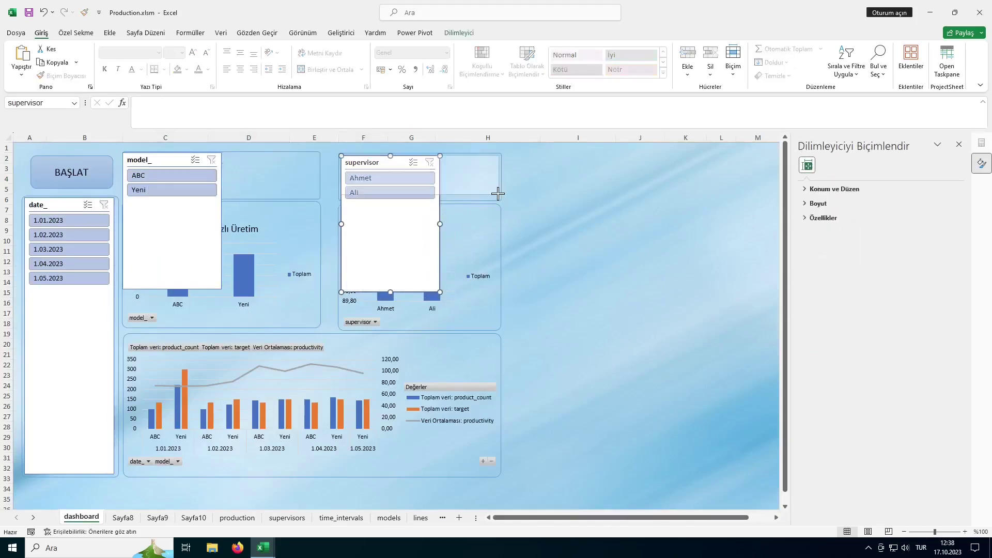
left_click_drag(452, 297, 500, 199)
left_click(211, 285)
left_click_drag(221, 289, 318, 198)
left_click(339, 191)
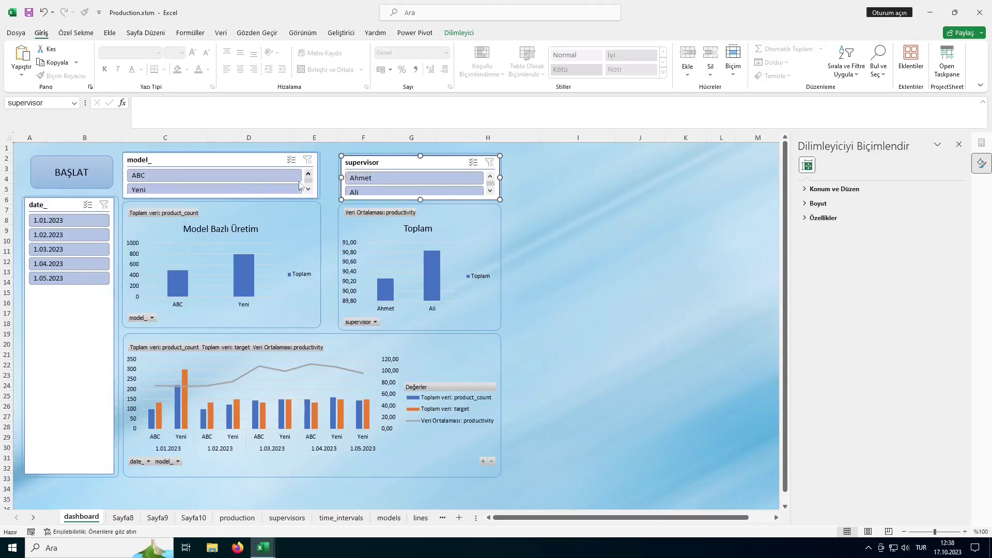
right_click(267, 163)
- Link the model_ slicer to PivotTable9 in addition to its other PivotTables
left_click(293, 321)
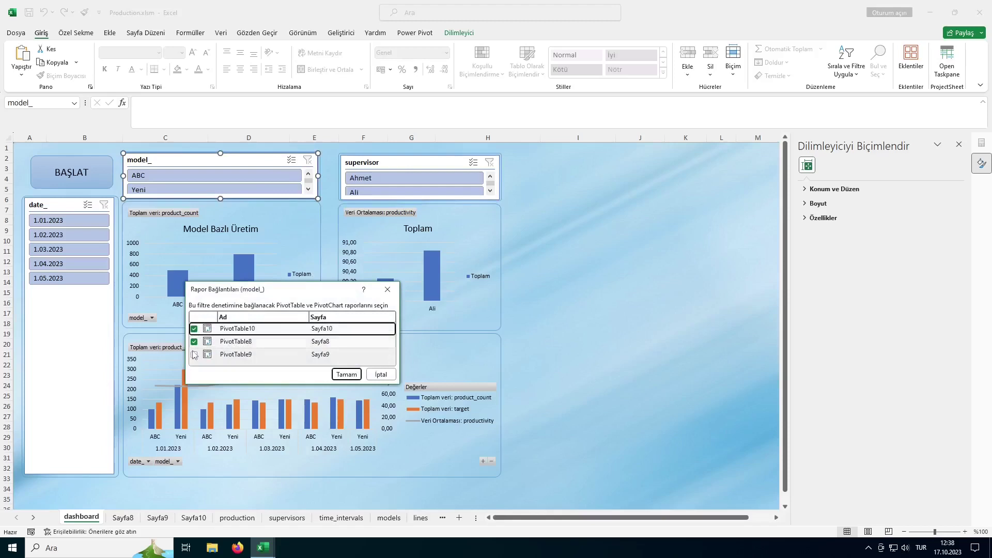
left_click(195, 355)
left_click(345, 374)
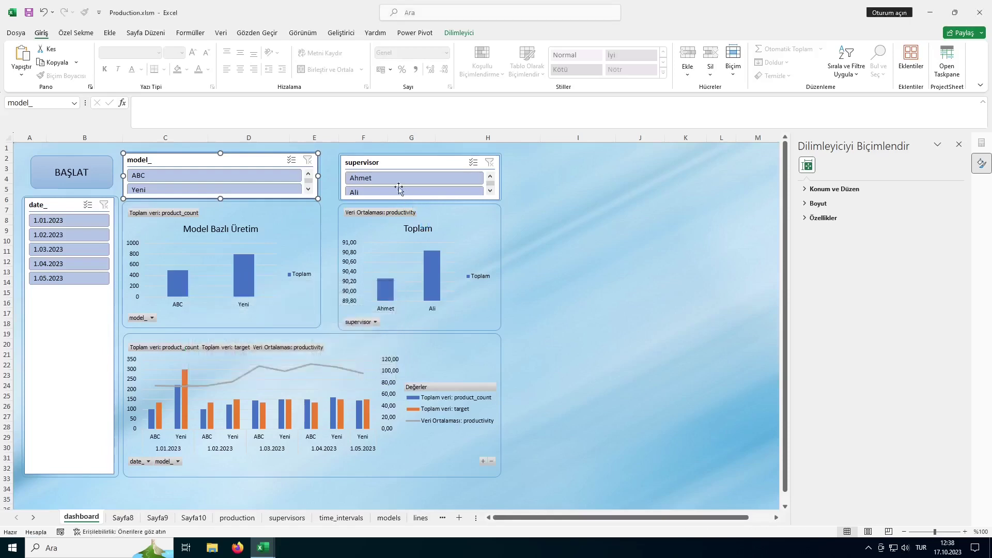
- Link the supervisor slicer to PivotTable9 as well via its report connections
right_click(363, 164)
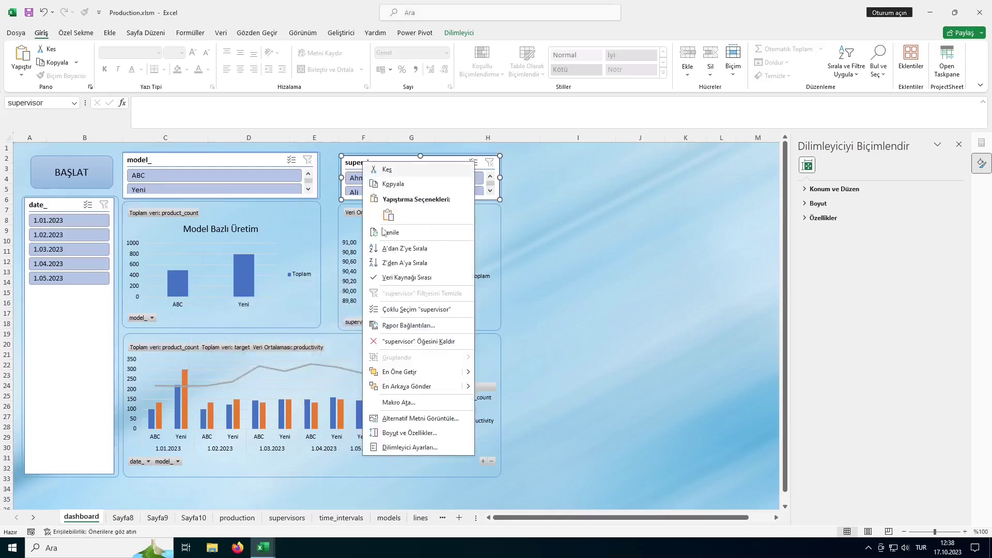
left_click(405, 326)
left_click(304, 332)
left_click(304, 358)
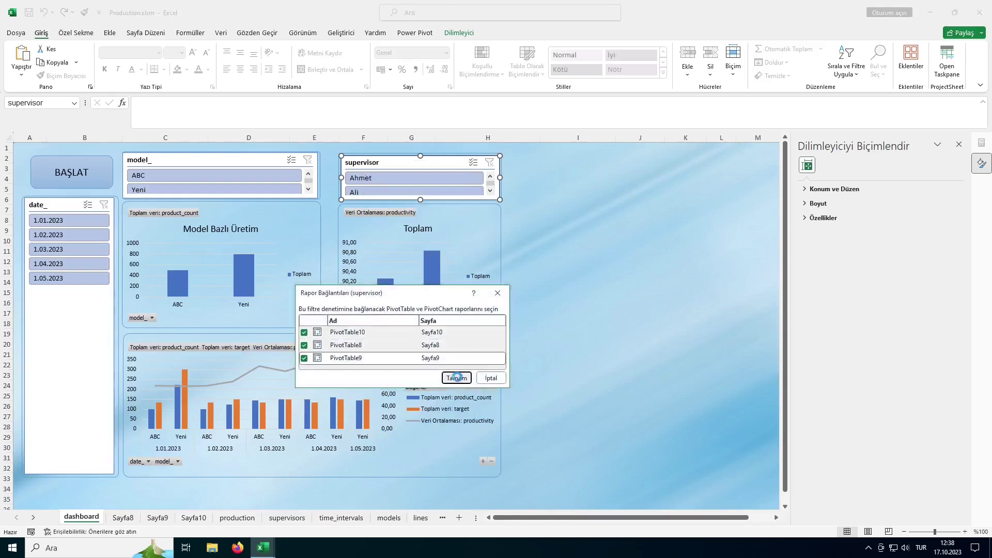
left_click(456, 378)
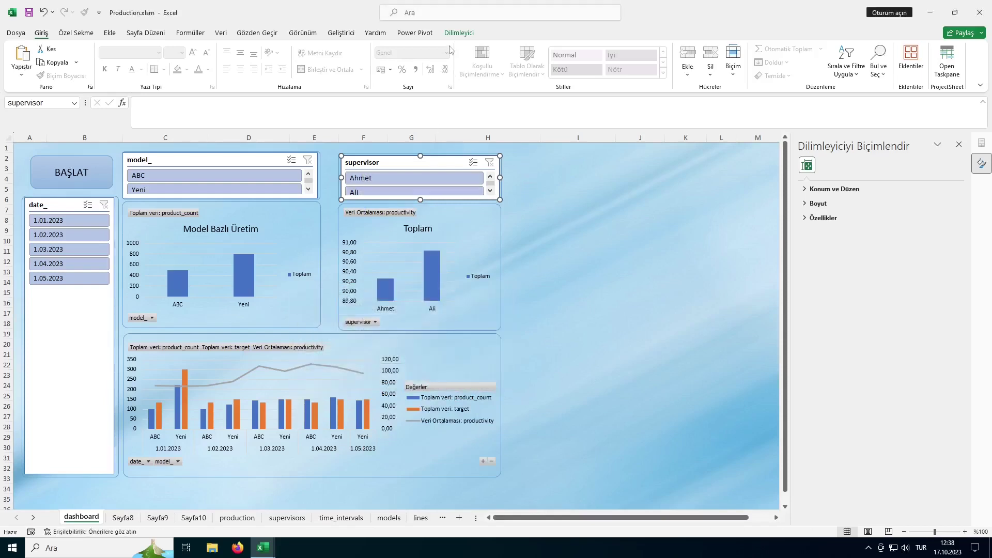
left_click(458, 32)
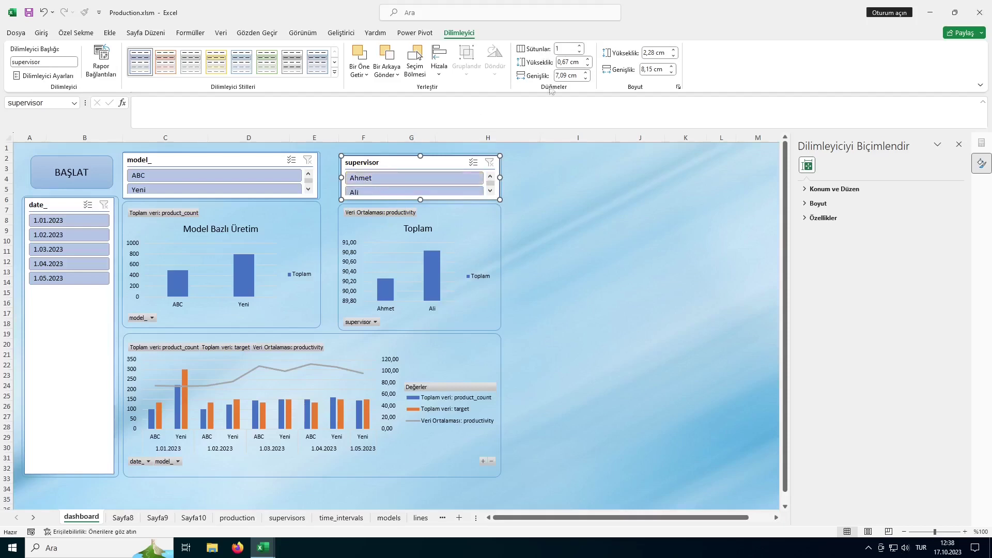
- Lay the supervisor slicer buttons out in two columns with a 1,2 cm button height
left_click(581, 46)
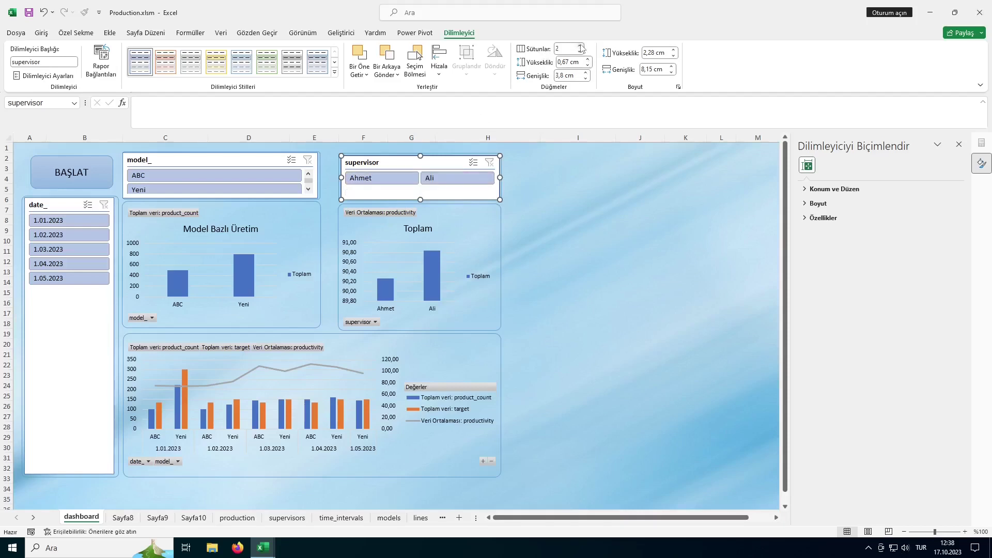
left_click(581, 46)
left_click(581, 46)
left_click(581, 51)
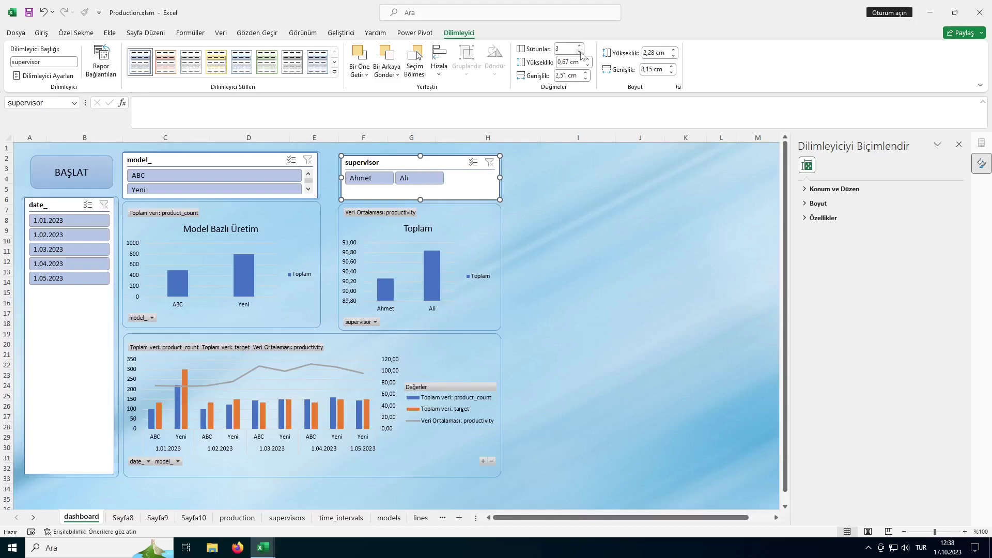
left_click(581, 52)
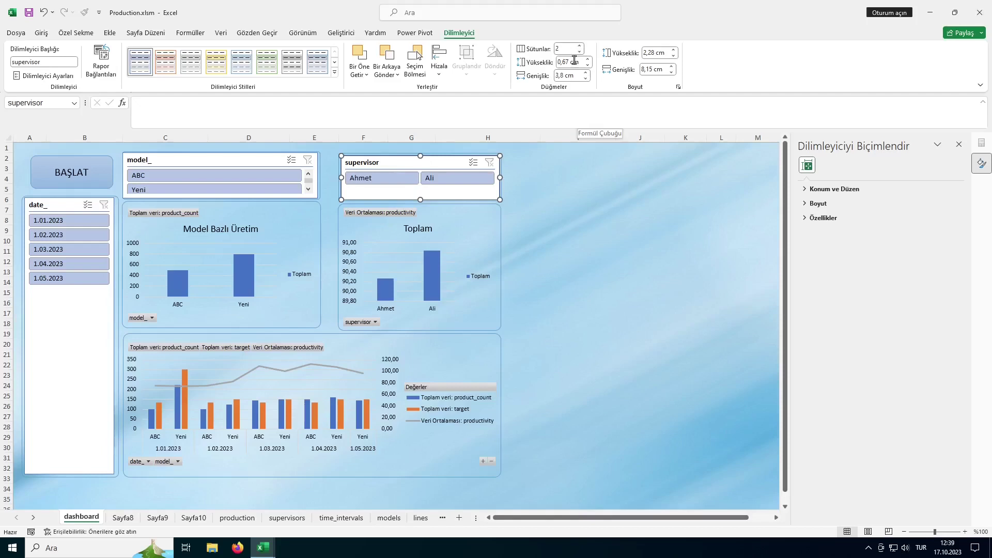
left_click(576, 63)
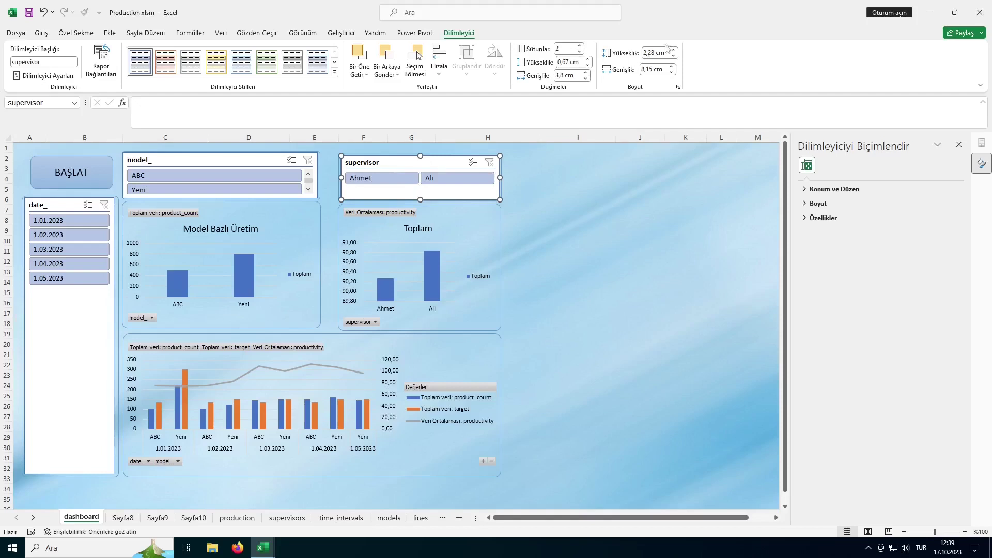
left_click(588, 60)
left_click(588, 60)
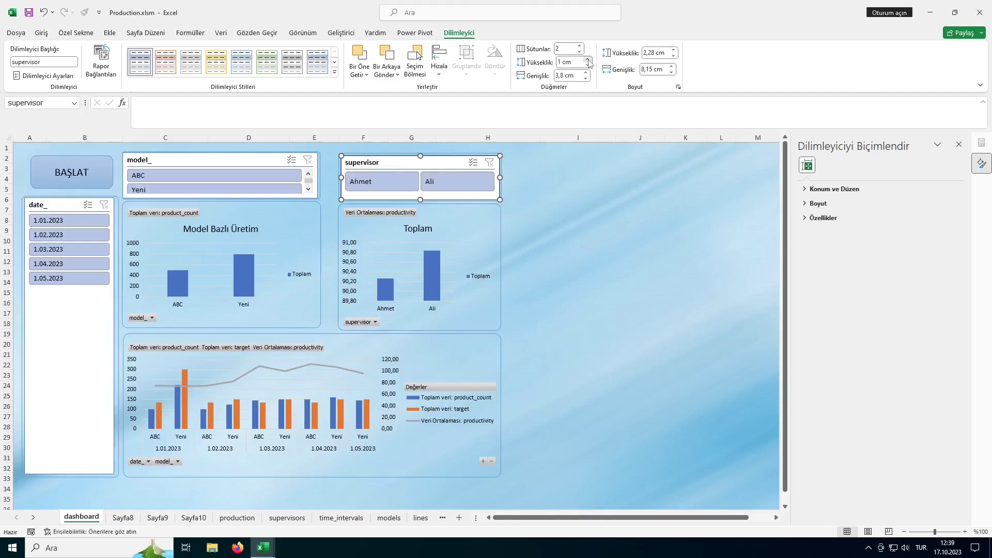
left_click(588, 60)
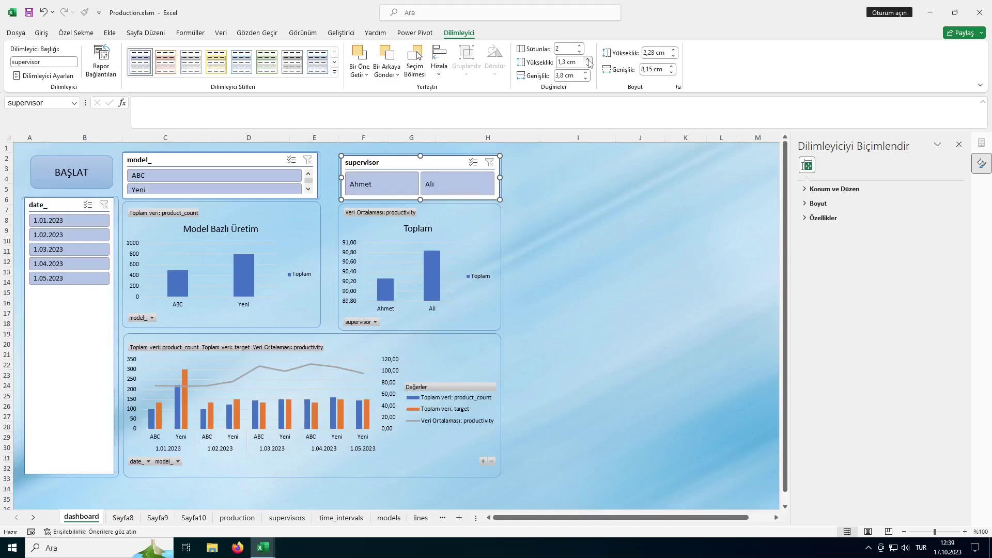
left_click(588, 65)
- Give the model_ slicer two columns and 1,3 cm tall buttons, then compare with supervisor
left_click(270, 159)
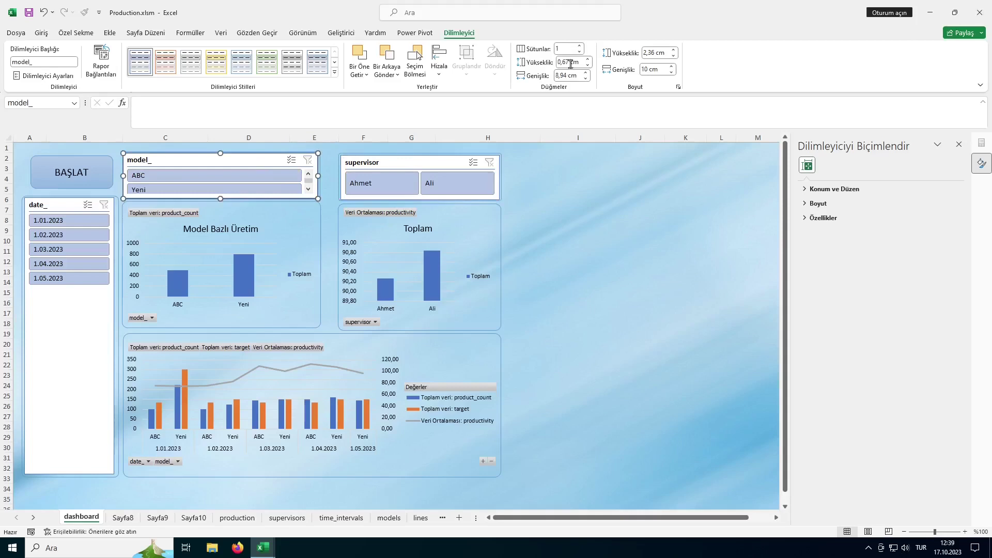
left_click(580, 47)
left_click(588, 59)
left_click(588, 60)
left_click(588, 59)
left_click(588, 60)
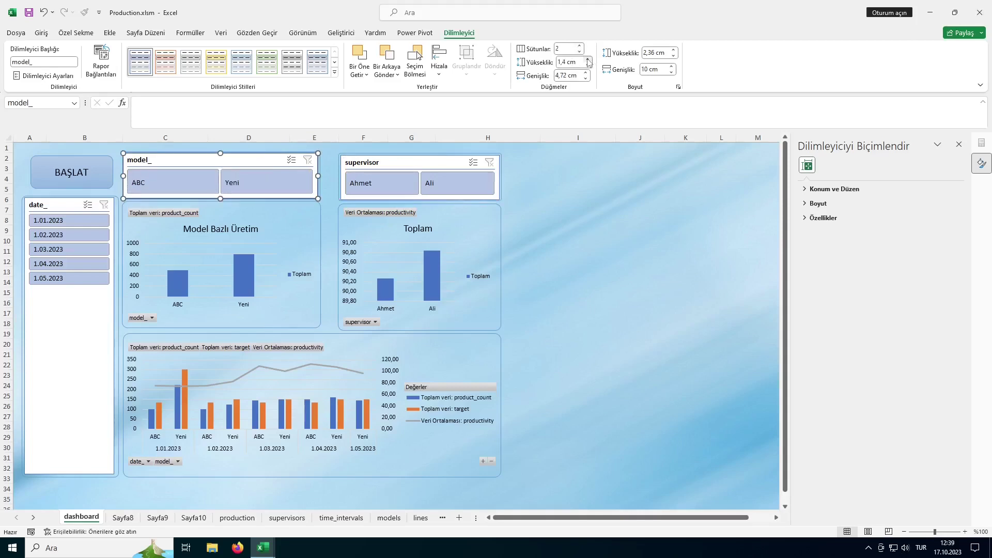
left_click(587, 65)
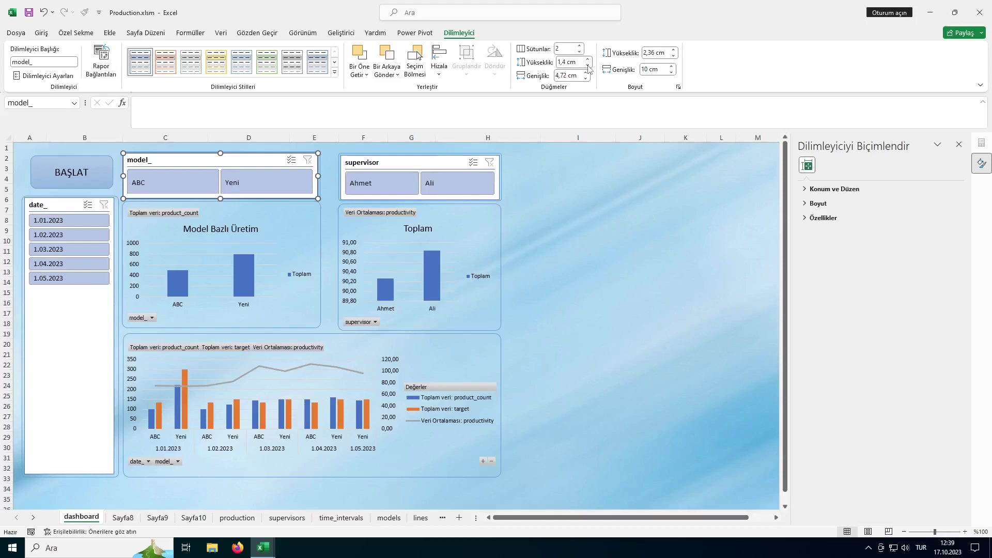
left_click(582, 240)
left_click(413, 162)
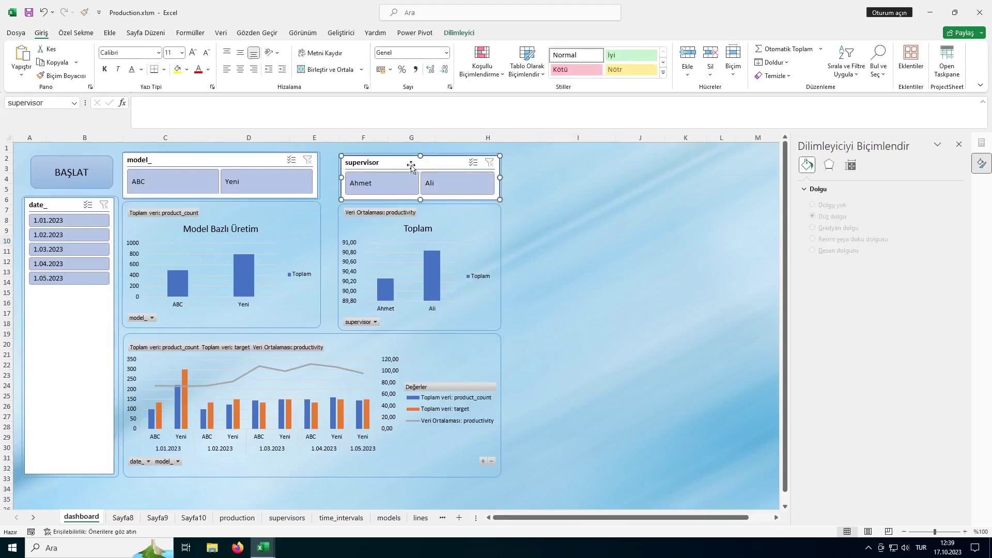
left_click(222, 162, "ctrl")
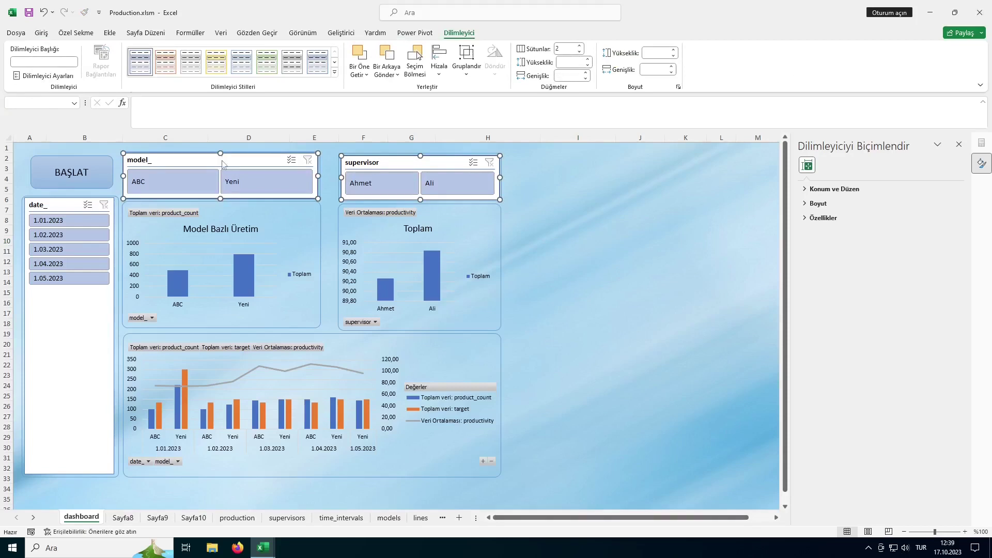
left_click(222, 165)
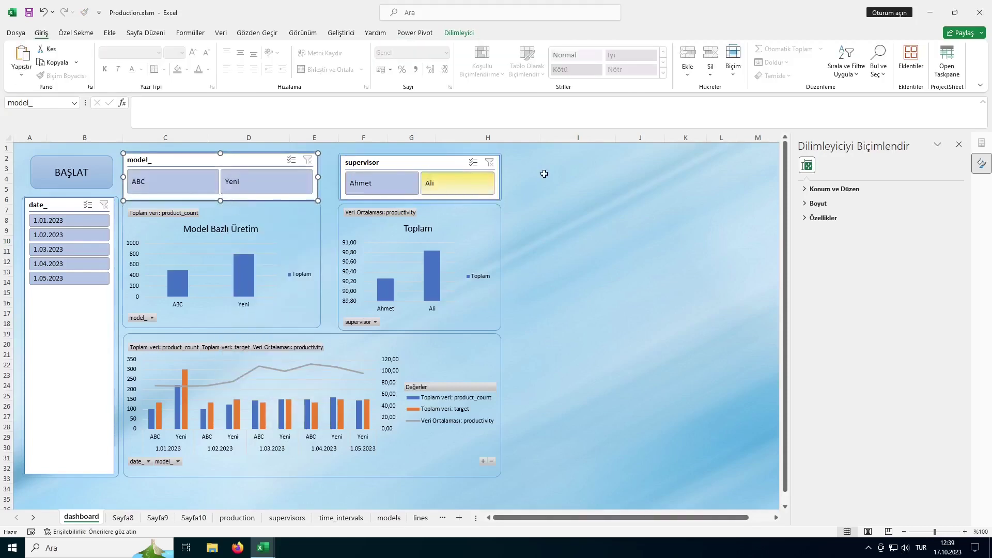
- Test the charts by filtering to models ABC and Yeni, then supervisors Ahmet and Ali
left_click(547, 170)
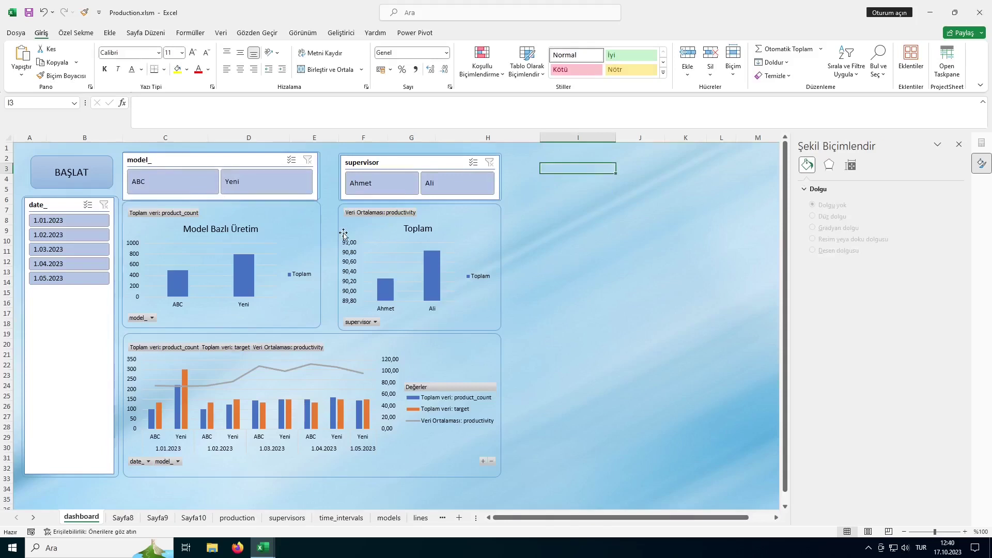
left_click(198, 186)
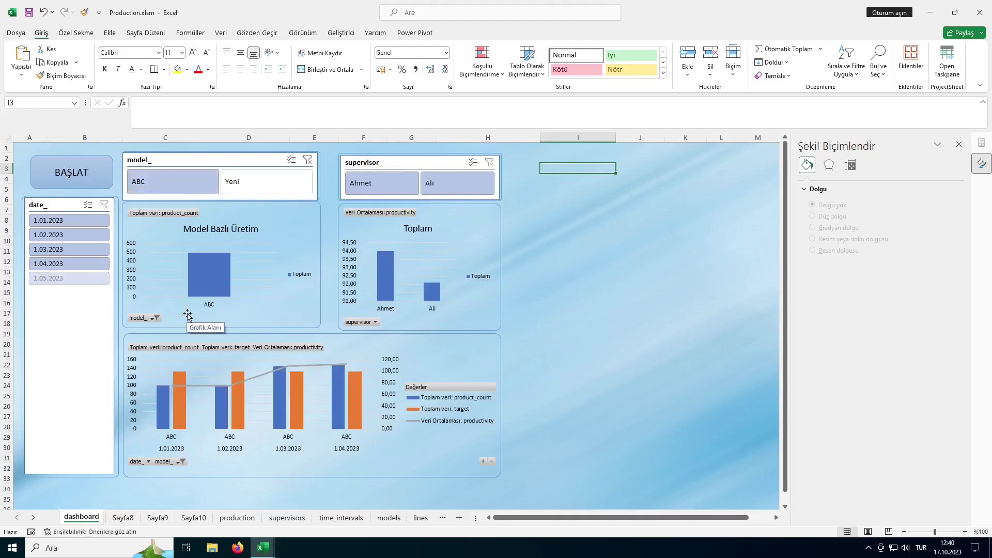
left_click(255, 173)
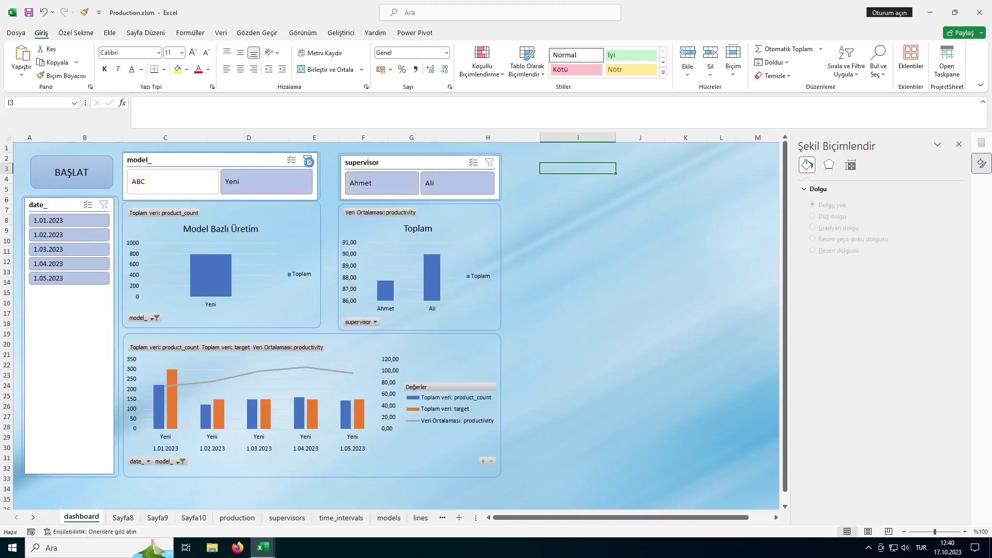
left_click(308, 161)
left_click(384, 185)
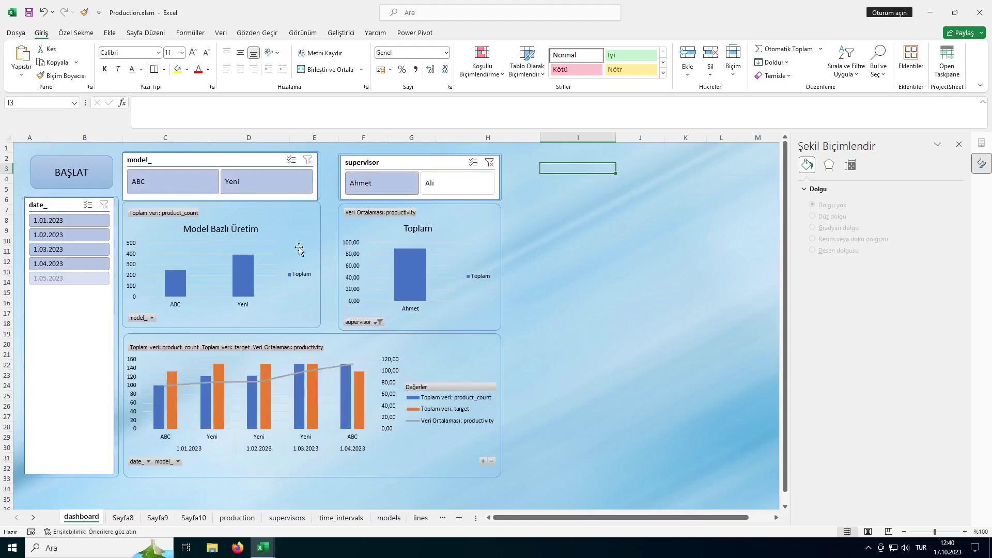
left_click(459, 187)
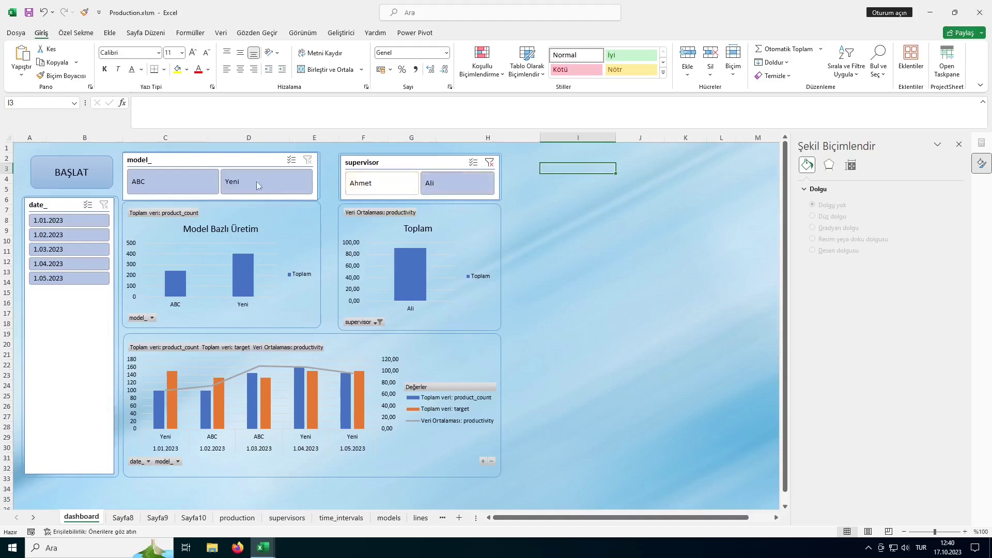
- Clear the model and supervisor filters and leave the dashboard filtered to model ABC
left_click(187, 185)
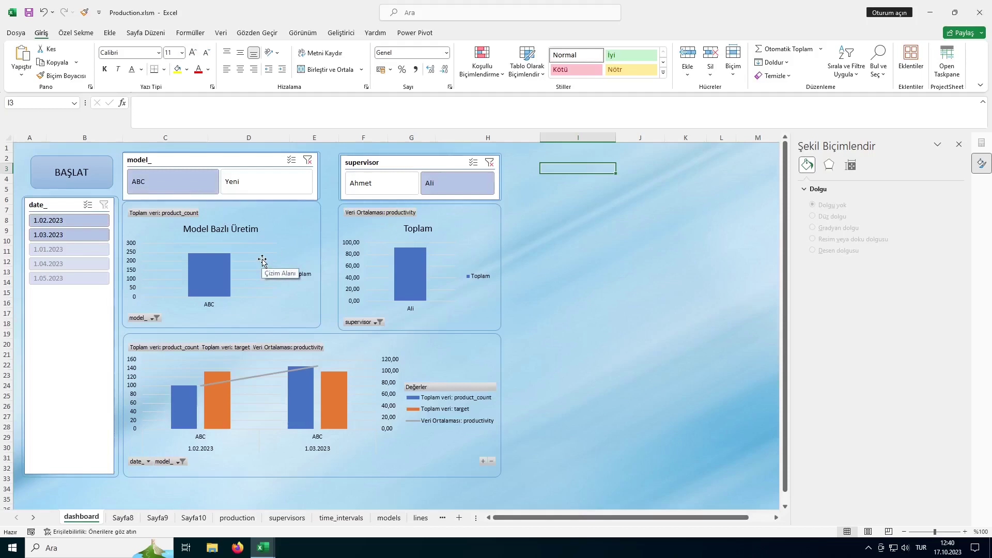
left_click(310, 162)
left_click(490, 164)
left_click(197, 179)
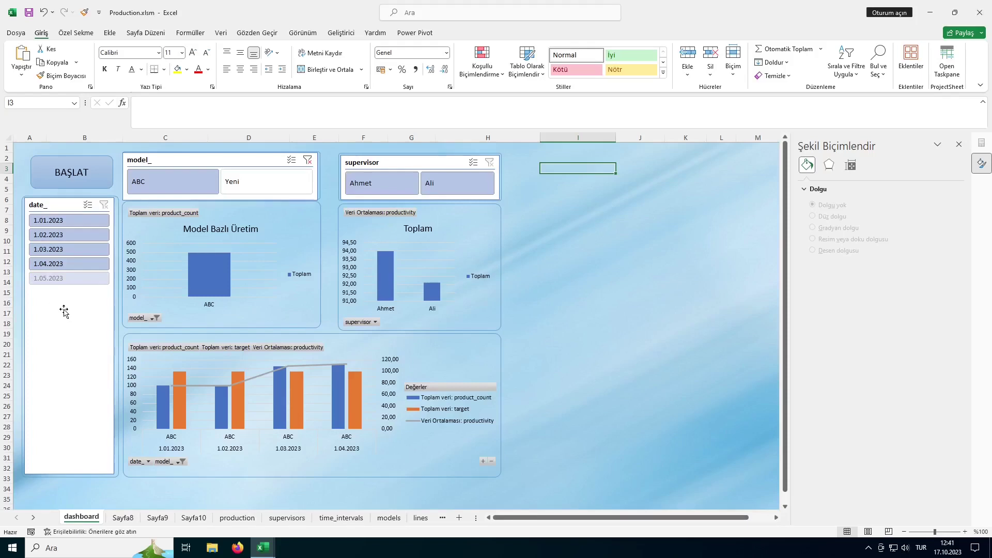
- Turn on 'Hide items with no data' in the date_ slicer's settings
right_click(62, 295)
left_click(92, 286)
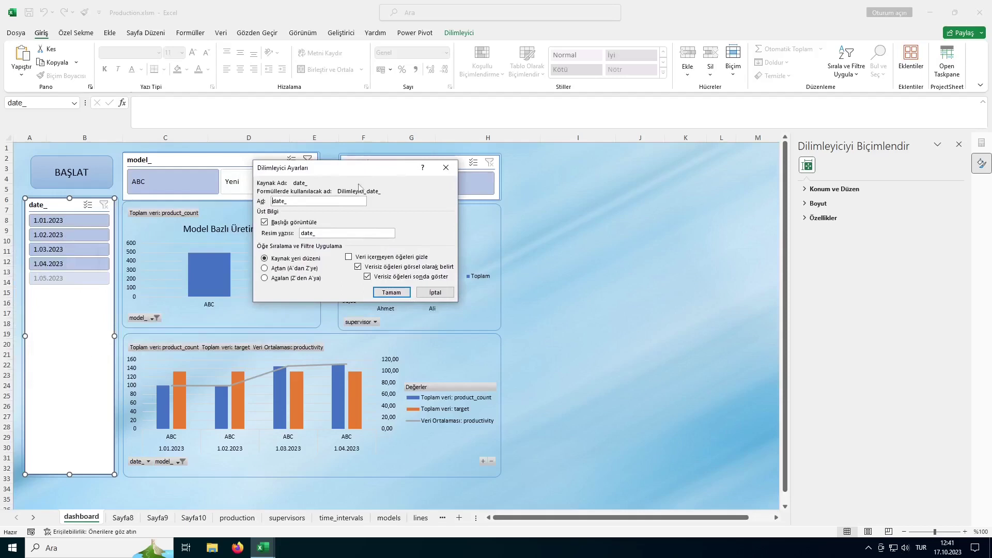
left_click(349, 258)
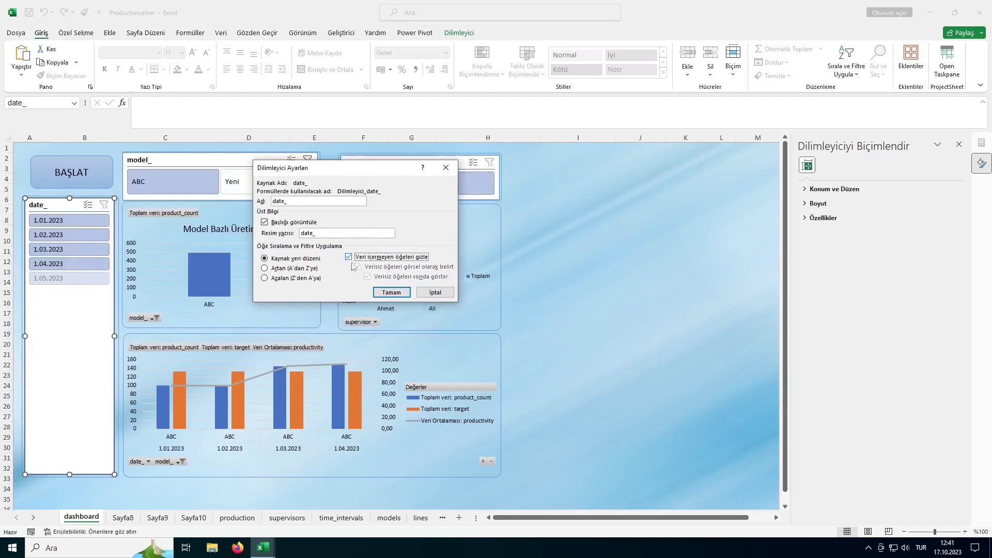
left_click(398, 292)
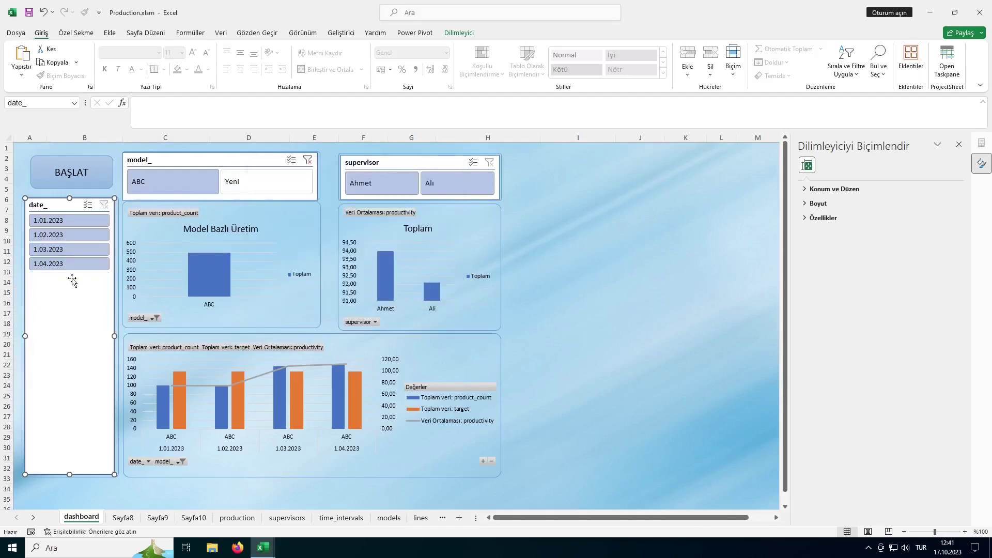
- Try models Yeni and ABC, clear the model filter, and filter to 1.05.2023
left_click(253, 184)
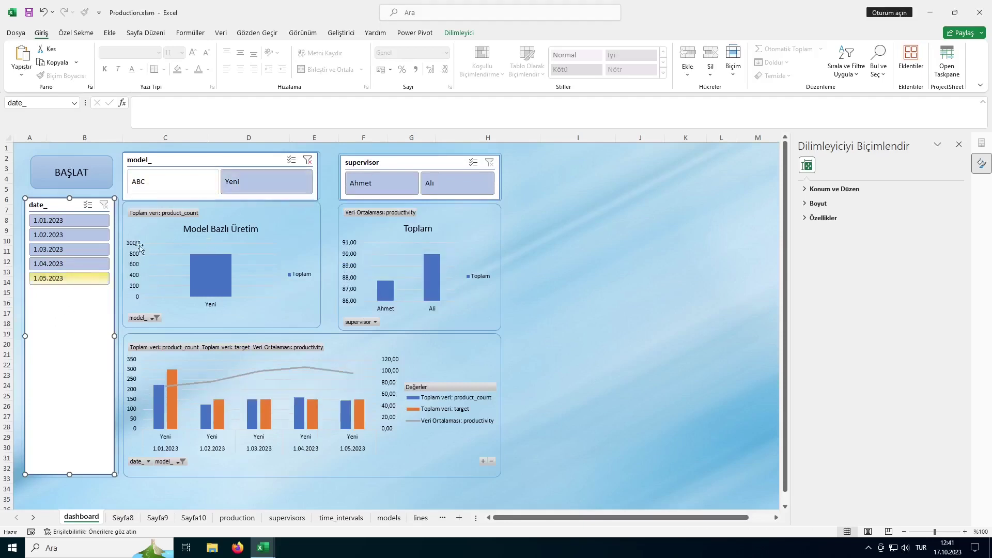
left_click(174, 190)
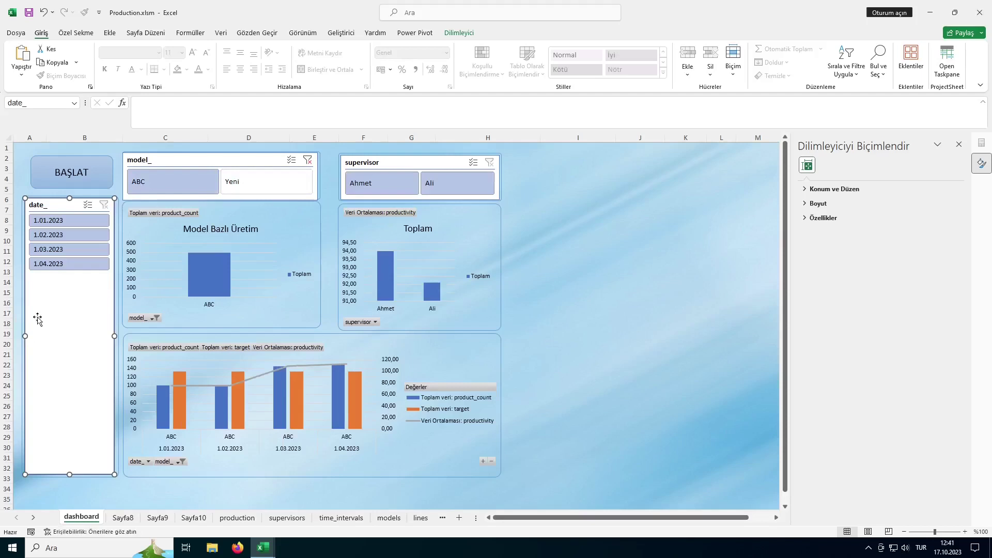
left_click(307, 159)
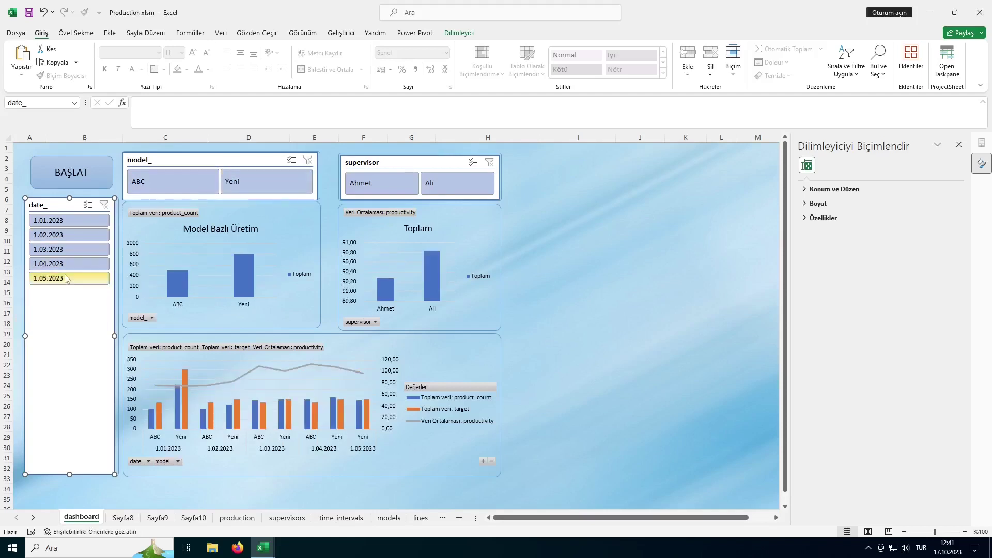
left_click(68, 279)
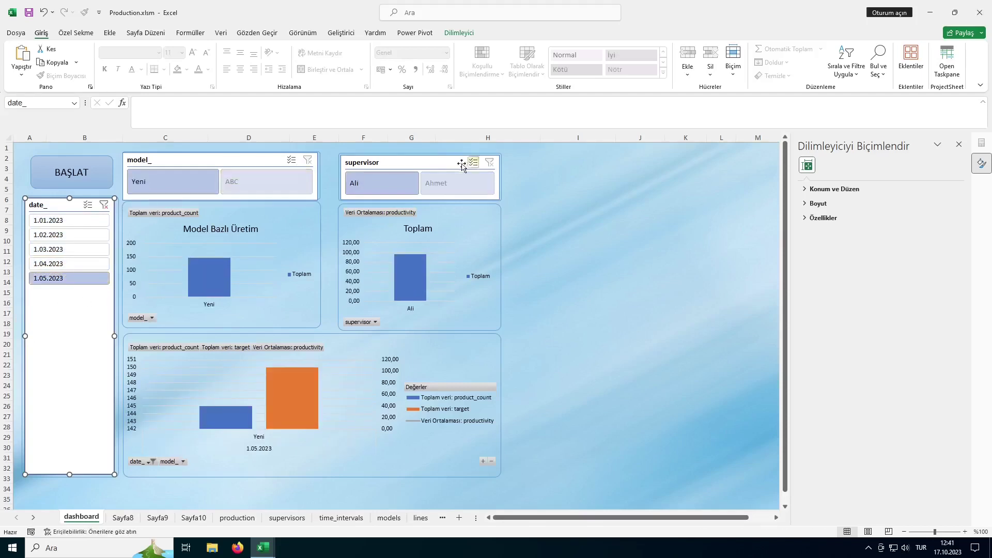
- Turn on 'Hide items with no data' in the model_ slicer's settings
right_click(246, 164)
key("Escape")
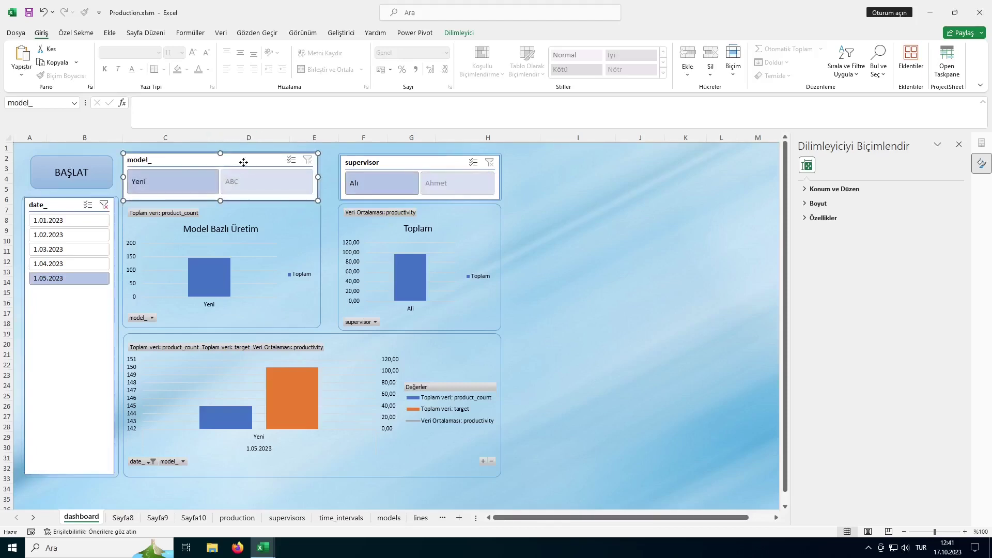
right_click(244, 162)
left_click(299, 433)
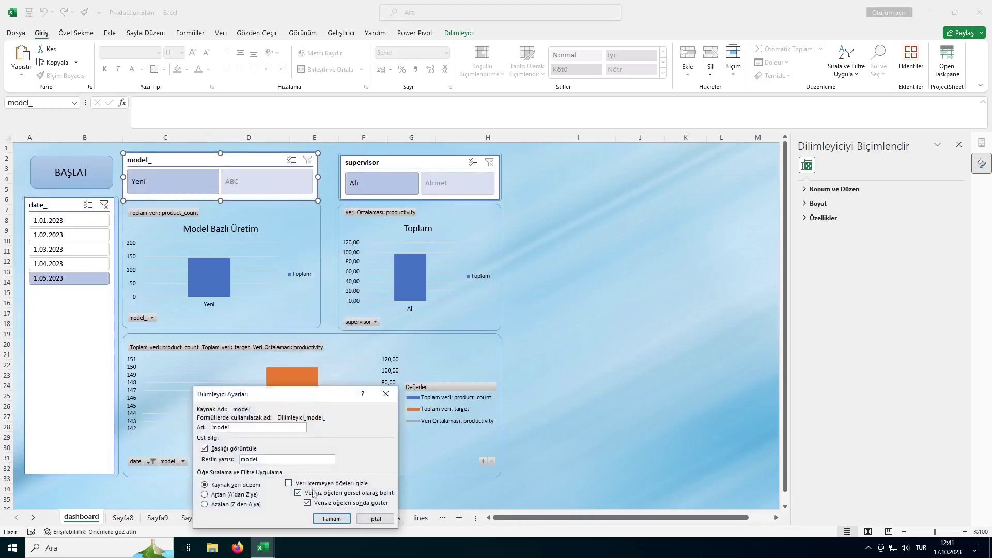
left_click(313, 484)
left_click(365, 333)
- Turn on 'Hide items with no data' in the supervisor slicer's settings
right_click(407, 161)
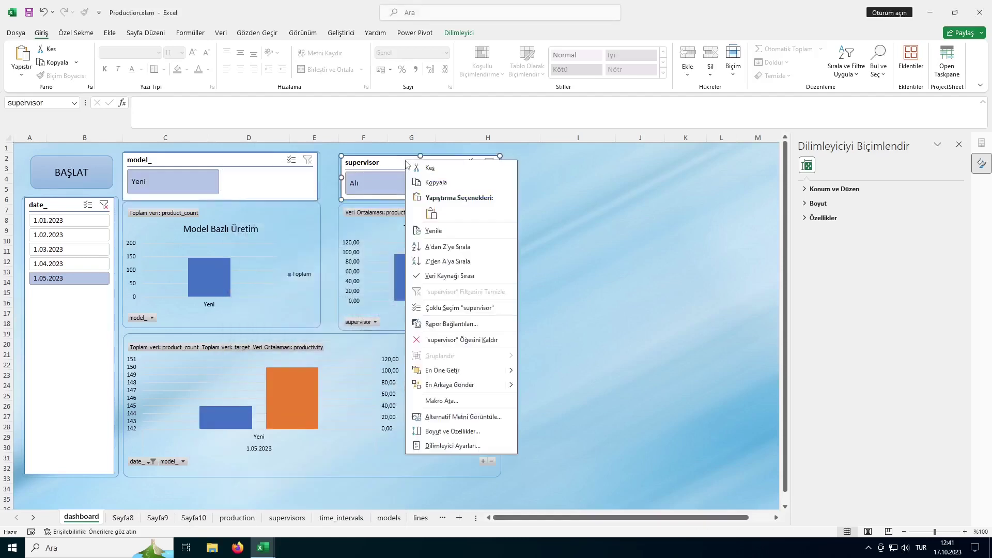
left_click(453, 443)
left_click_drag(449, 385, 464, 211)
left_click(482, 284)
left_click(505, 319)
left_click(578, 232)
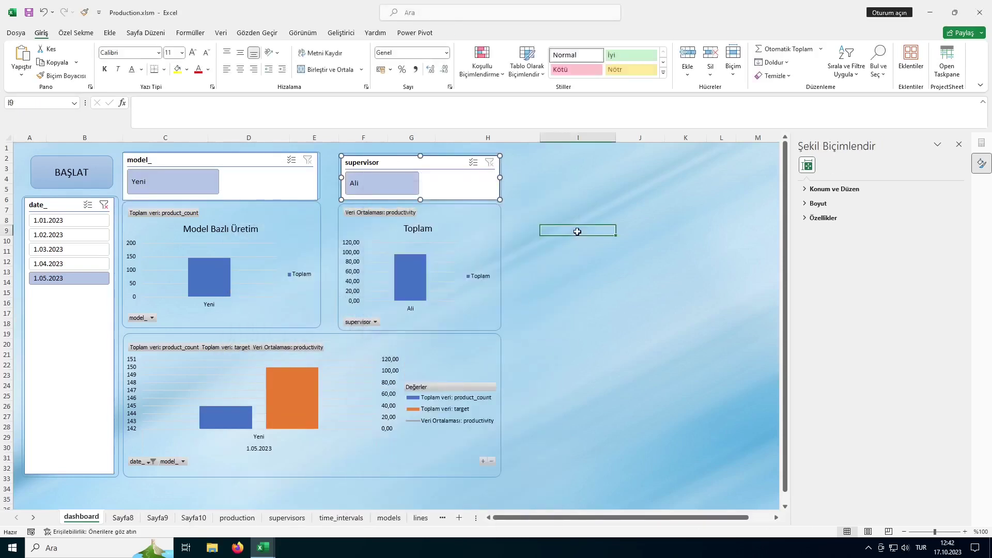
- Test dates 1.04, 1.02 and 1.03.2023, then leave the dashboard on 1.05.2023
left_click(83, 261)
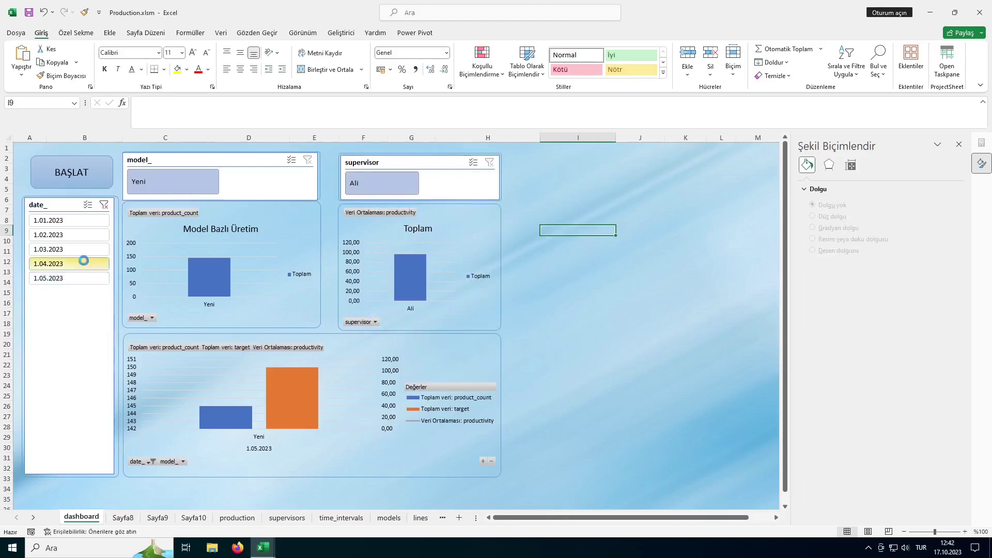
left_click(83, 235)
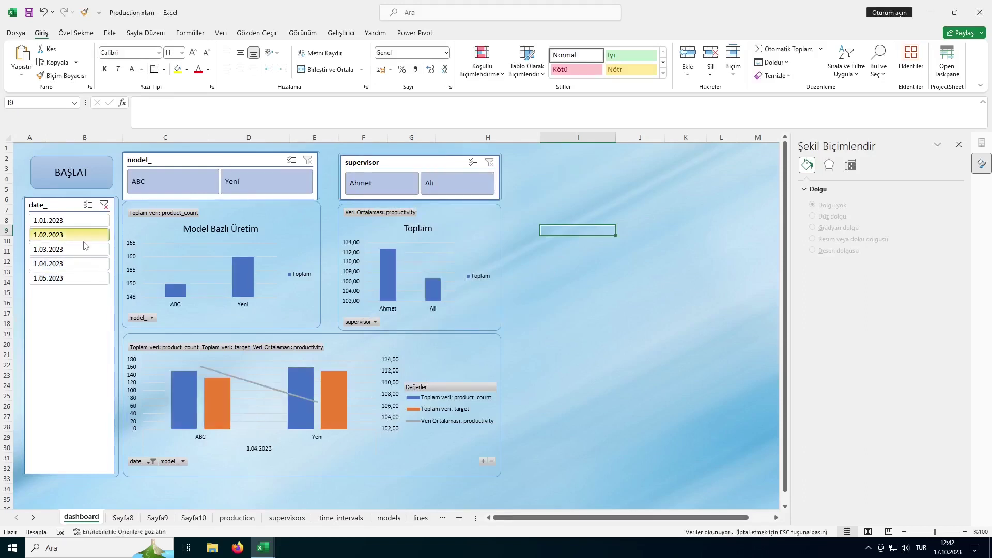
left_click(84, 248)
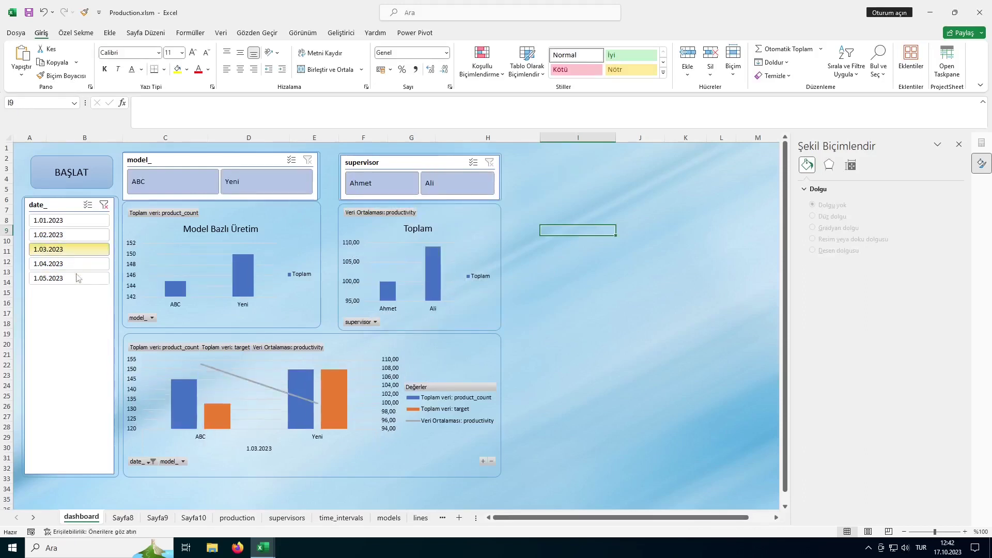
left_click(77, 278)
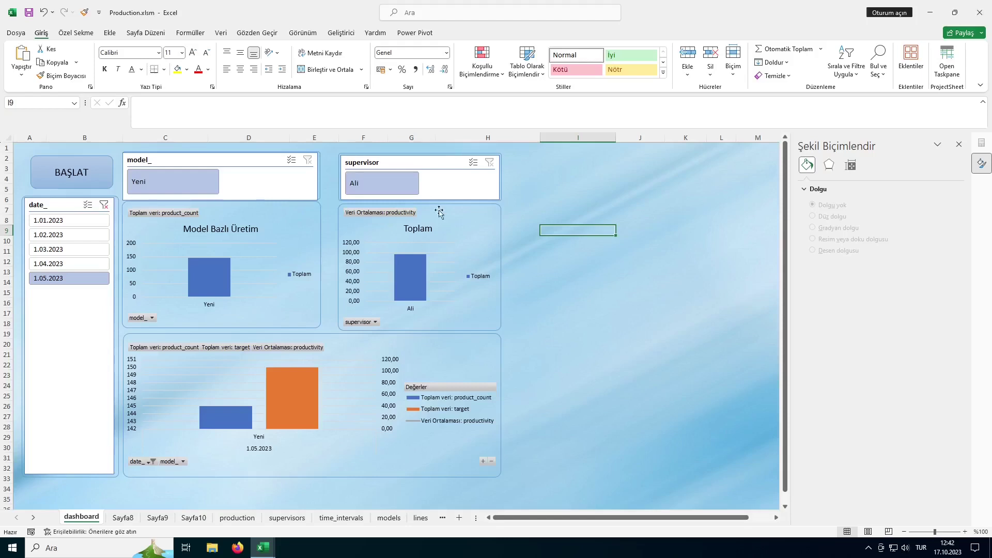
key("Up")
key("Up")
key("Up")
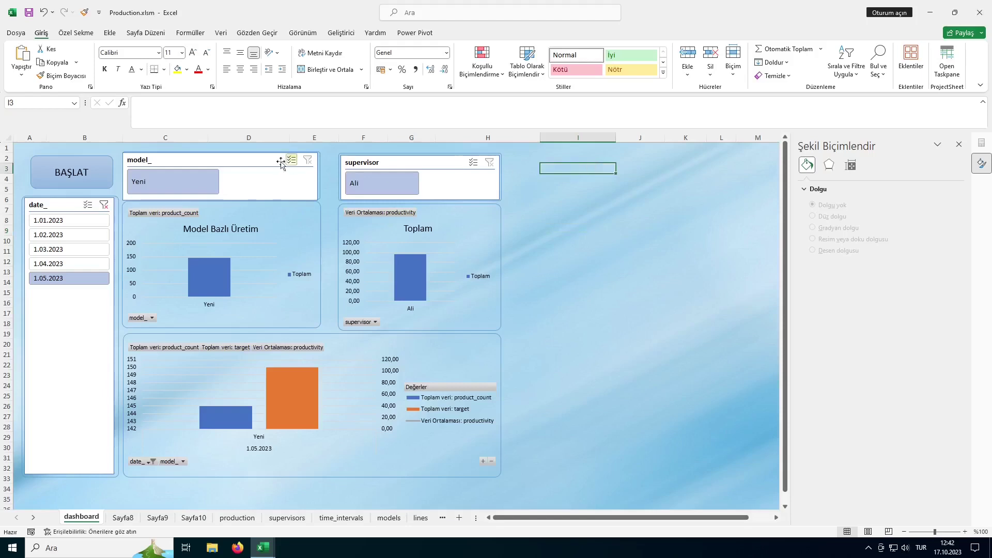
right_click(214, 166)
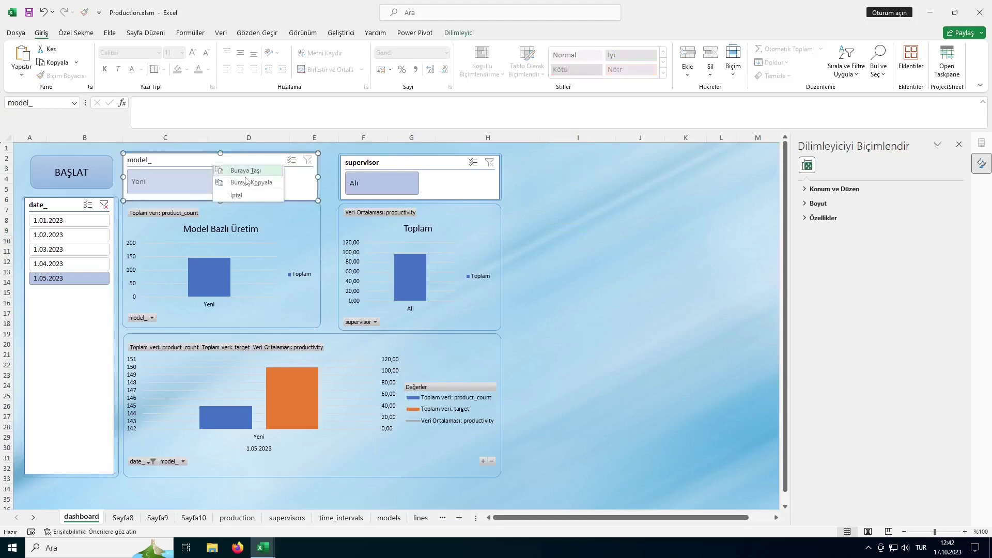
left_click(577, 179)
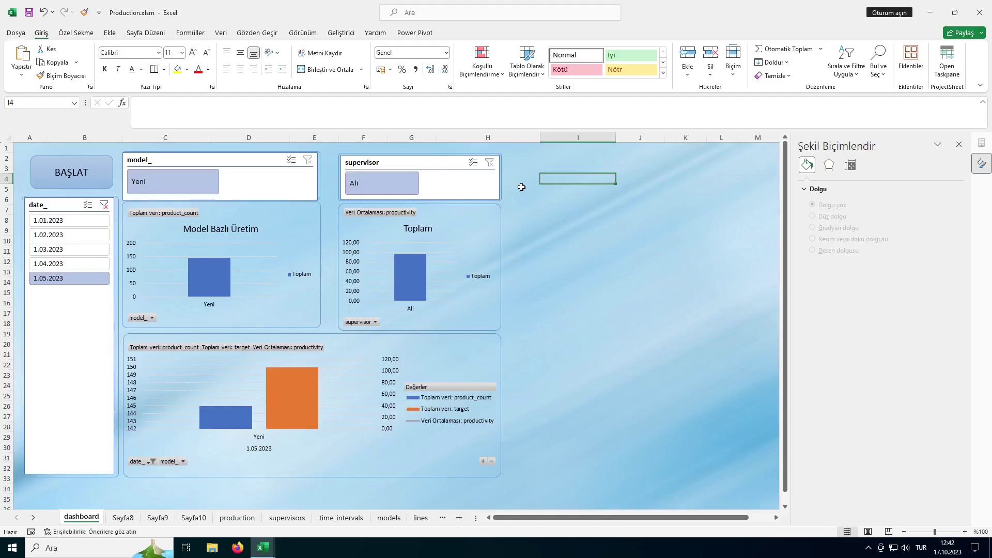